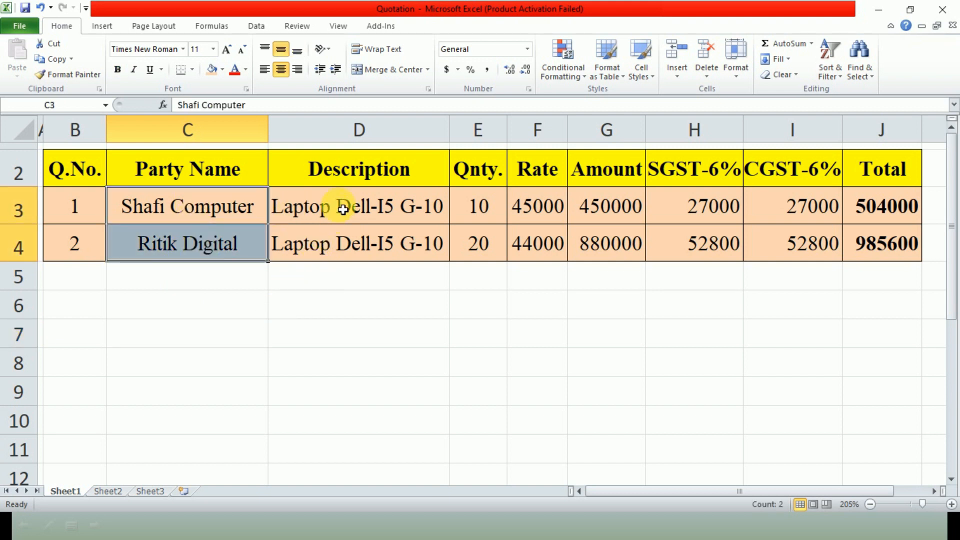
# Compare the Shafi Computer and Ritik Digital quotations, examining their party names, descriptions and totals.
pyautogui.moveTo(343, 208); pyautogui.dragTo(343, 246)
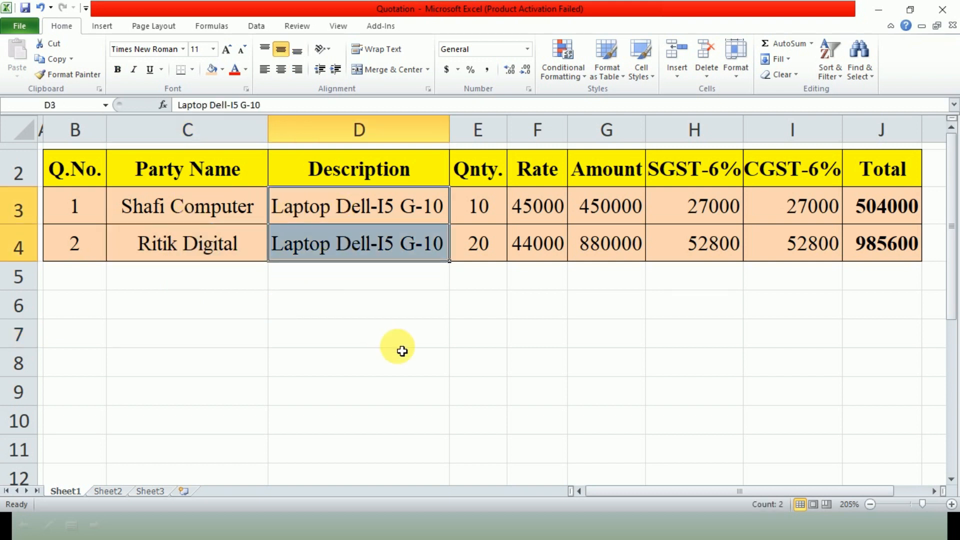
pyautogui.click(885, 210)
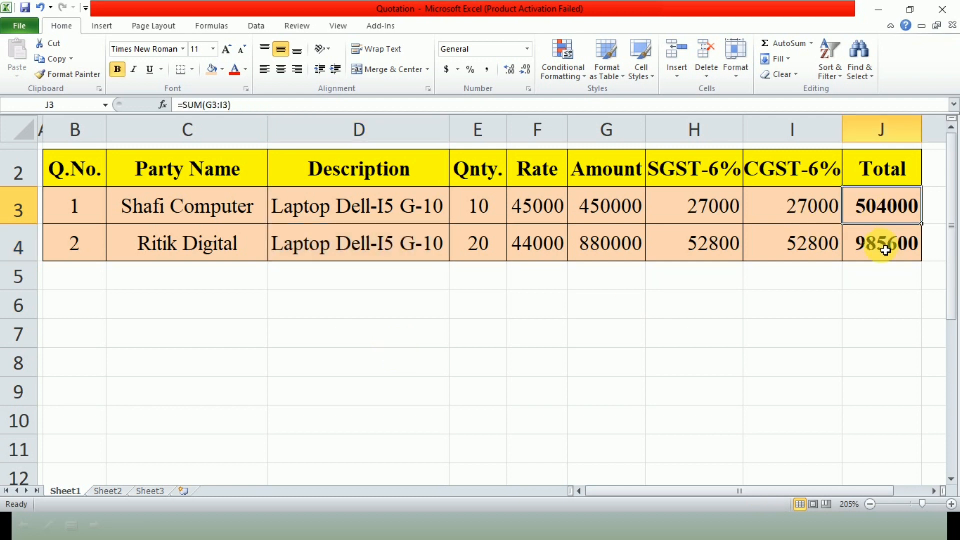
pyautogui.click(881, 246)
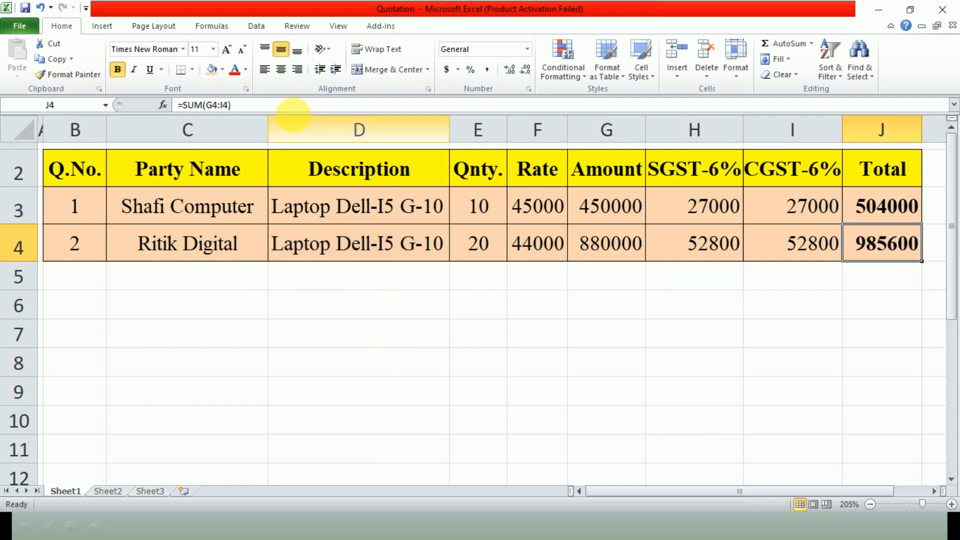
pyautogui.click(188, 210)
pyautogui.click(191, 250)
pyautogui.click(197, 301)
pyautogui.click(203, 245)
pyautogui.click(200, 220)
pyautogui.click(193, 246)
pyautogui.click(193, 279)
pyautogui.click(196, 301)
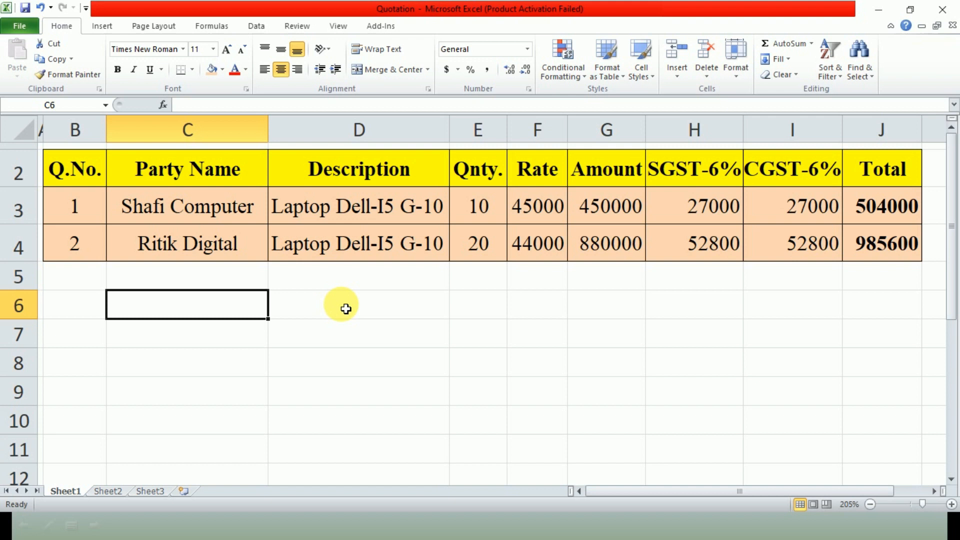
pyautogui.click(200, 205)
pyautogui.click(207, 243)
pyautogui.click(209, 202)
pyautogui.click(205, 244)
pyautogui.click(210, 207)
pyautogui.click(211, 244)
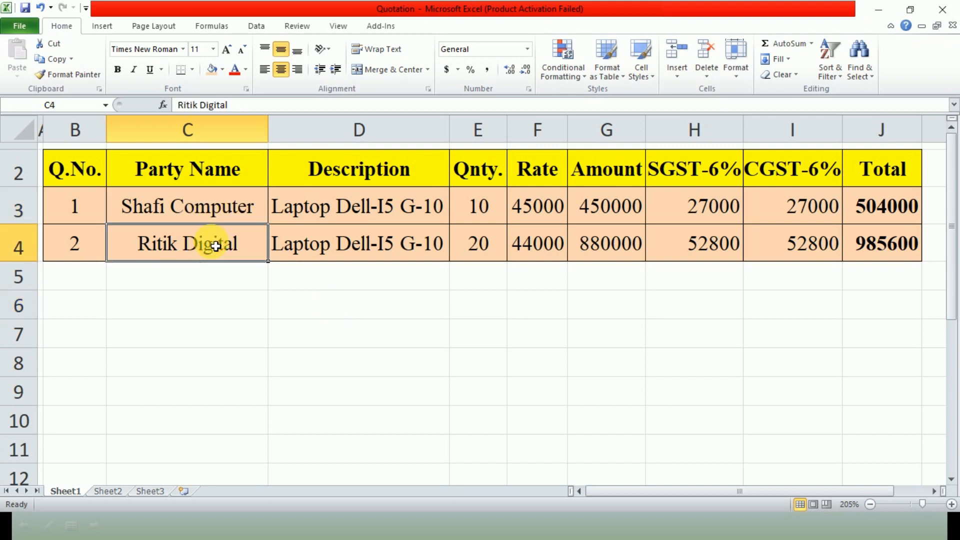
pyautogui.click(230, 209)
pyautogui.click(230, 253)
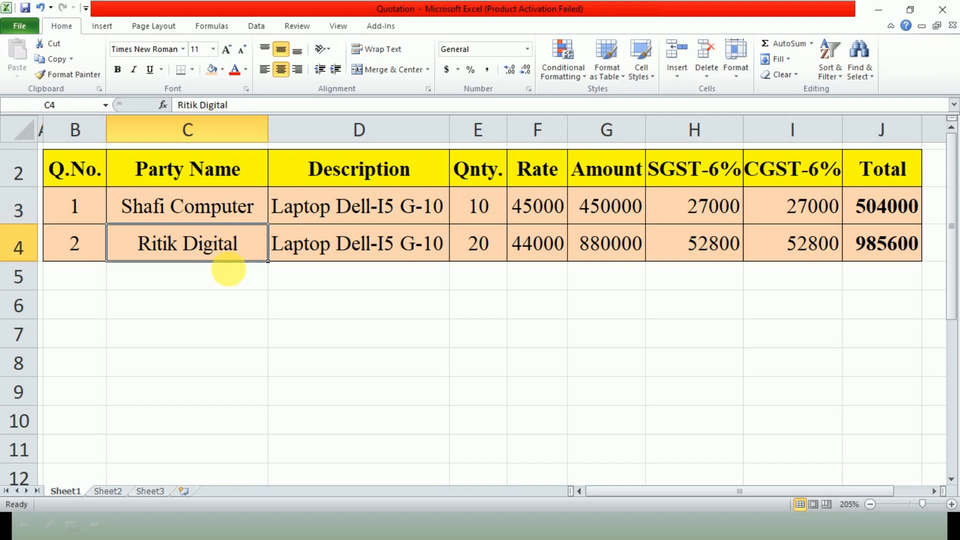
pyautogui.click(230, 280)
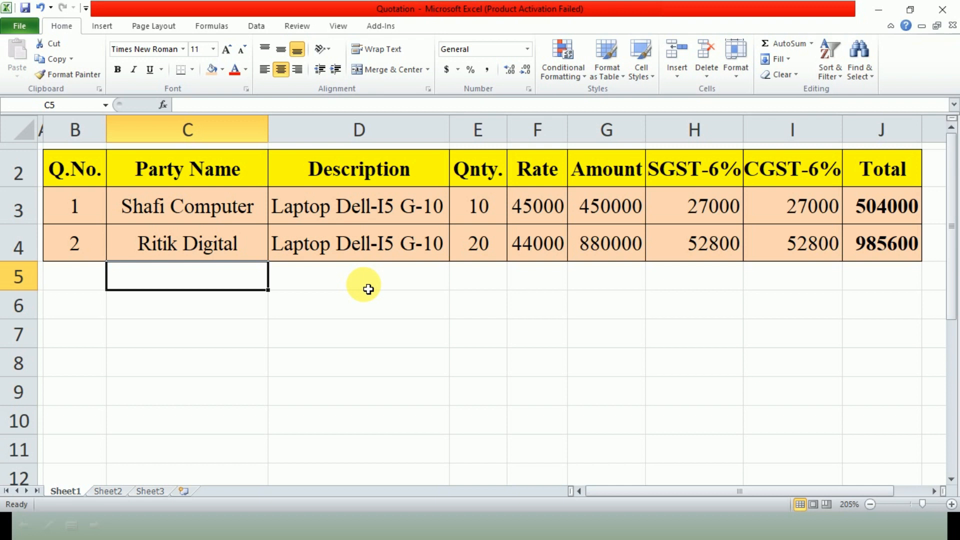
# Switch to Tally.ERP 9, view the purchaser's company, and bring up the instance with In the Books of Seller.
pyautogui.hotkey('alt', 'Tab')
pyautogui.press('Tab')
pyautogui.press('Tab')
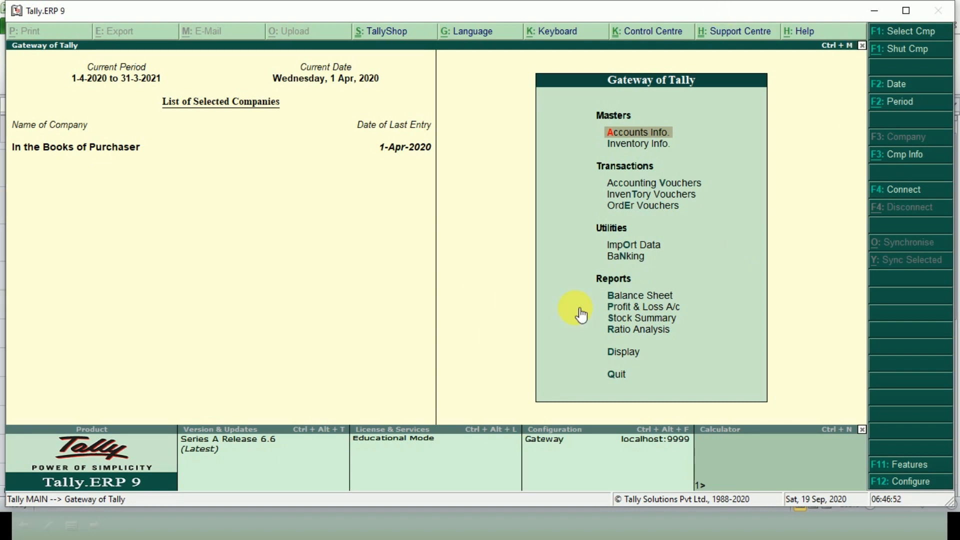
pyautogui.hotkey('alt', 'Tab')
pyautogui.hotkey('alt', 'Tab')
pyautogui.hotkey('alt', 'Tab')
pyautogui.hotkey('alt', 'Tab')
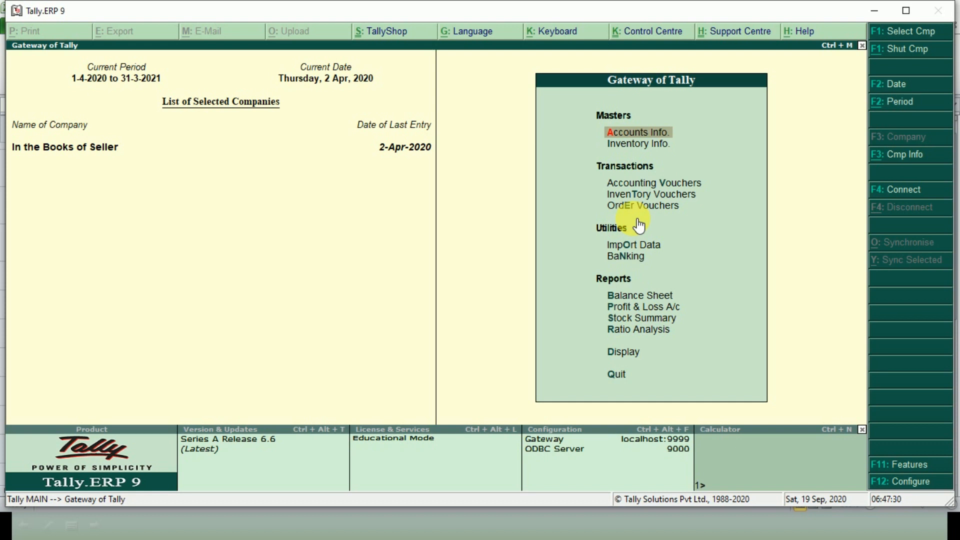
# Review the seller company's inventory features for order processing and tracking numbers, leaving them without saving.
pyautogui.press('F11')
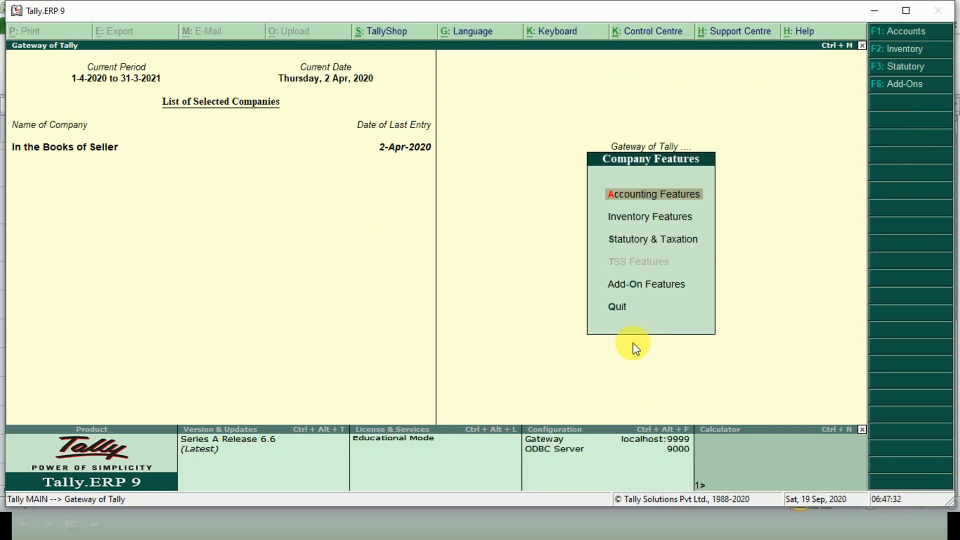
pyautogui.click(626, 228)
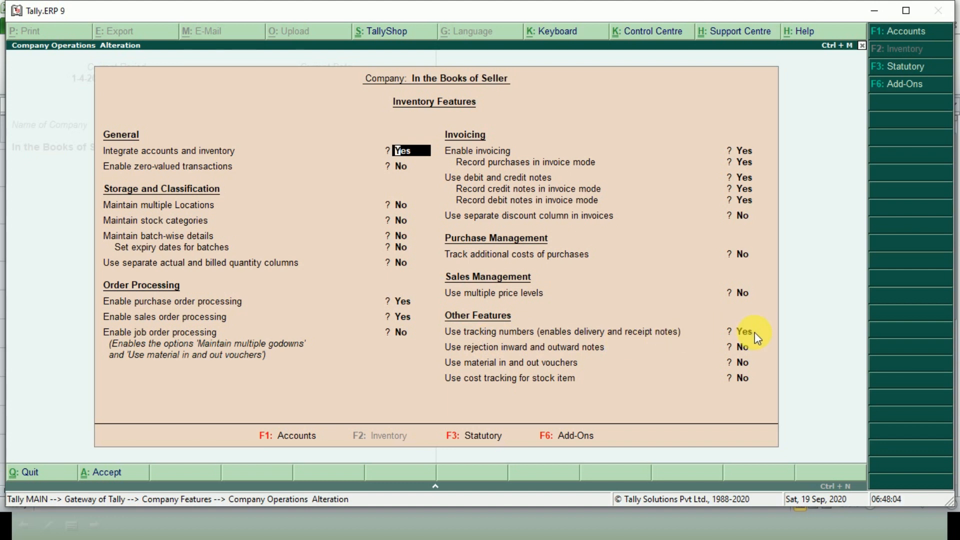
pyautogui.press('Escape')
pyautogui.press('Return')
pyautogui.press('Escape')
pyautogui.press('Return')
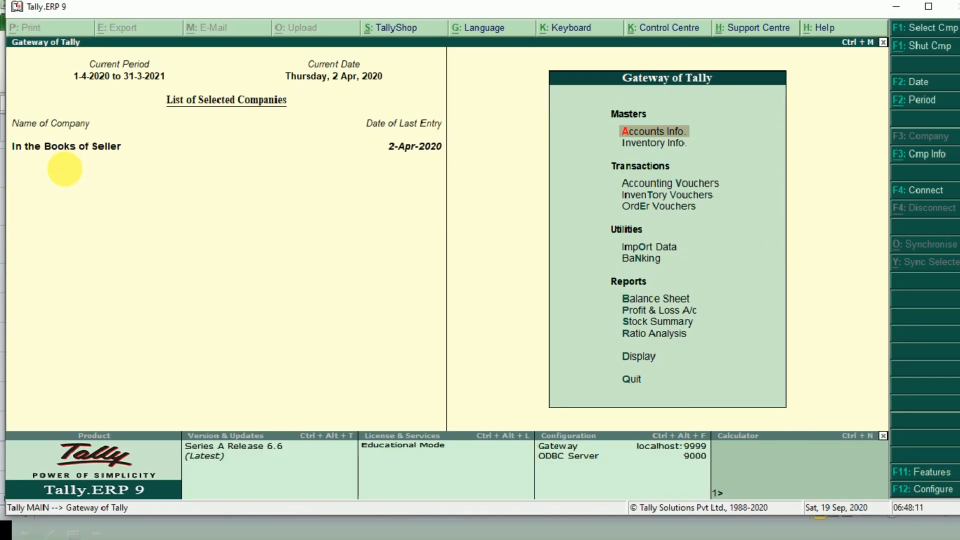
# Start a new sales order voucher in the seller's books.
pyautogui.click(660, 205)
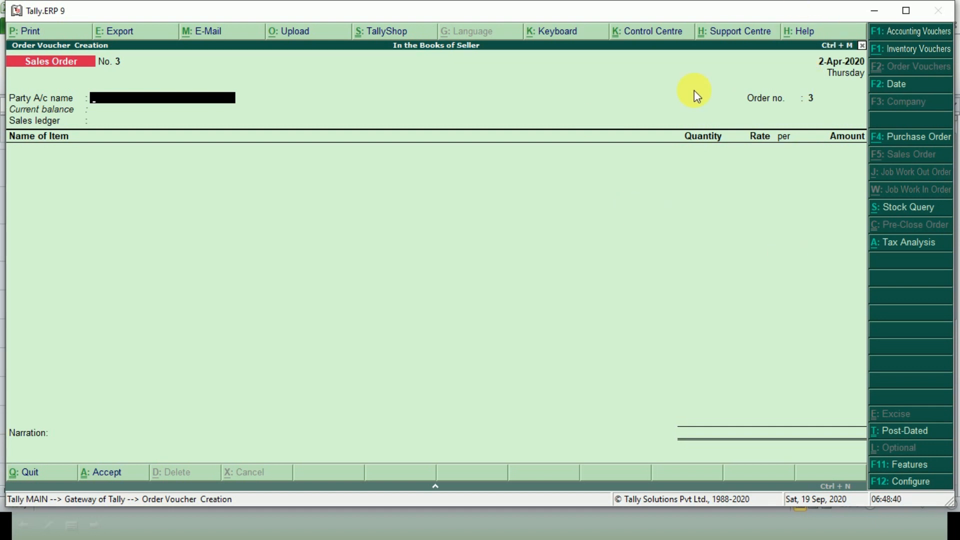
# Switch to the Quotation workbook in Excel and examine the Shafi Computer row from quotation number to total.
pyautogui.hotkey('alt', 'Tab')
pyautogui.hotkey('alt', 'Tab')
pyautogui.press('Tab')
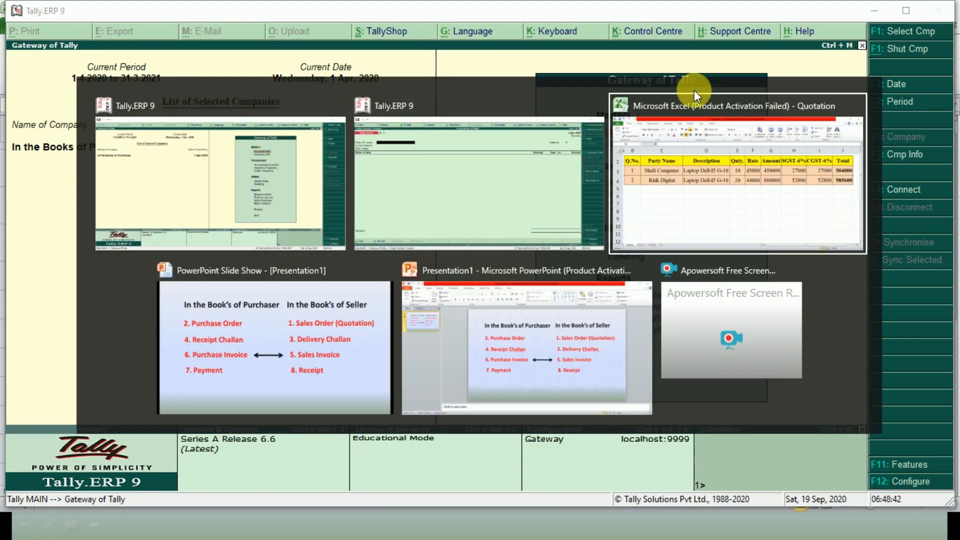
pyautogui.hotkey('ctrl', 'Home')
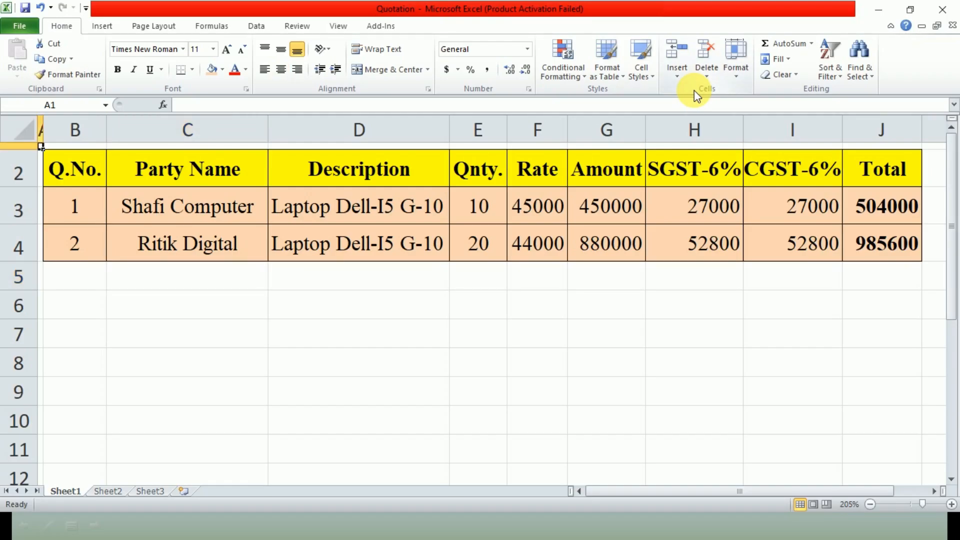
pyautogui.press('Down')
pyautogui.press('Down')
pyautogui.press('Right')
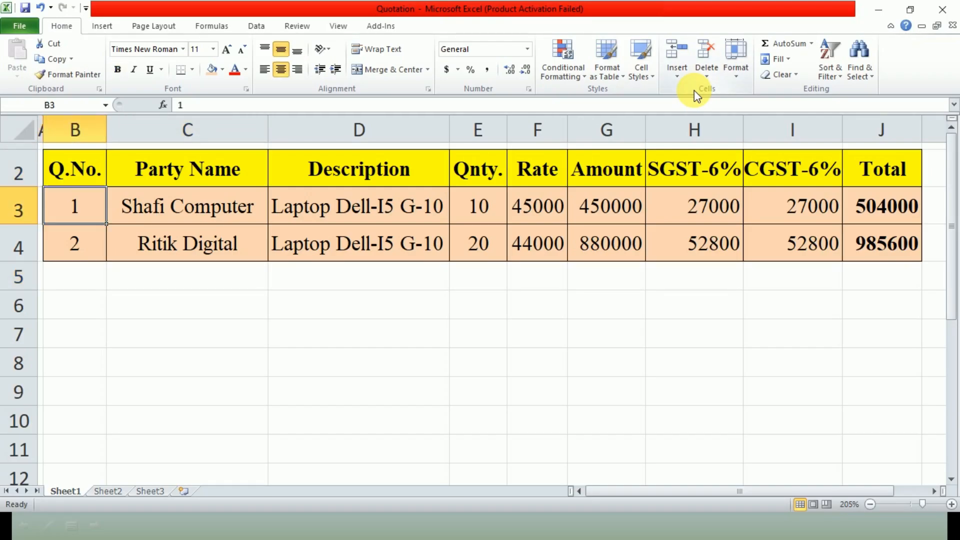
pyautogui.press('Right')
pyautogui.press('Right')
pyautogui.press('Right')
pyautogui.press('Right')
pyautogui.press('Right')
pyautogui.press('Right')
pyautogui.press('Right')
pyautogui.press('Right')
pyautogui.press('Left')
pyautogui.press('Left')
pyautogui.press('Left')
pyautogui.press('Left')
pyautogui.press('Left')
pyautogui.press('Left')
pyautogui.press('Left')
pyautogui.press('Left')
pyautogui.press('Left')
pyautogui.press('Right')
pyautogui.press('Right')
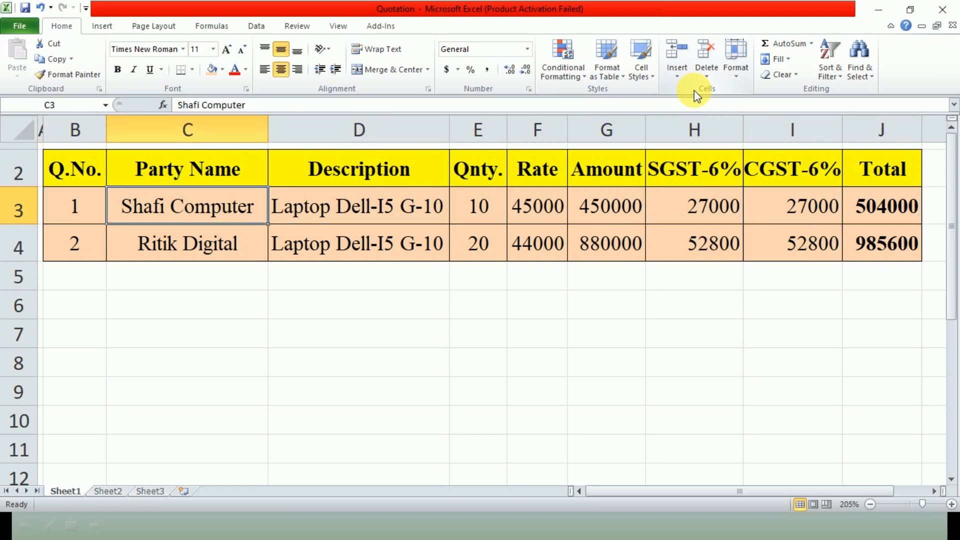
# Return to the seller's Tally.ERP 9 voucher and set Shafi Computer as the party and Sales GST as the sales ledger, keeping the suggested order number.
pyautogui.hotkey('alt', 'Tab')
pyautogui.hotkey('alt', 'Tab')
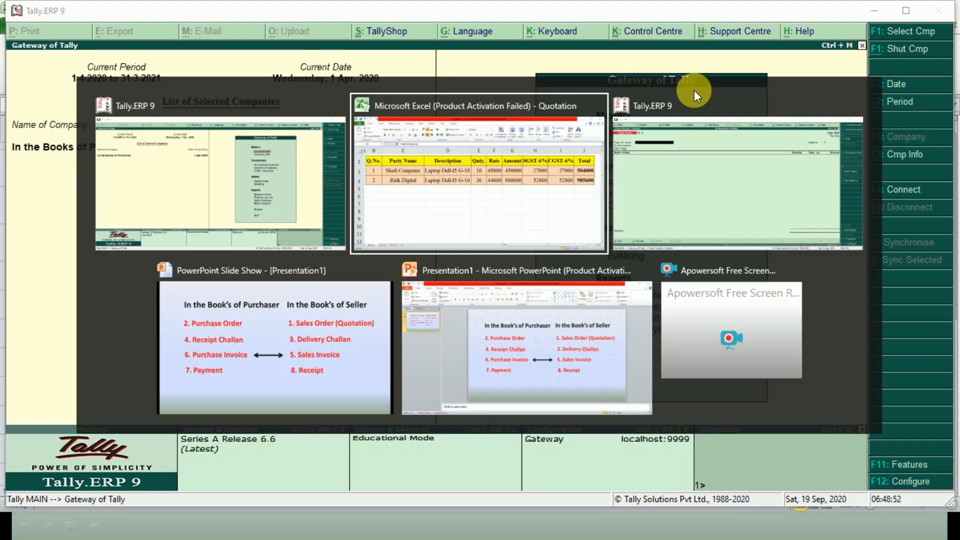
pyautogui.hotkey('alt', 'Tab')
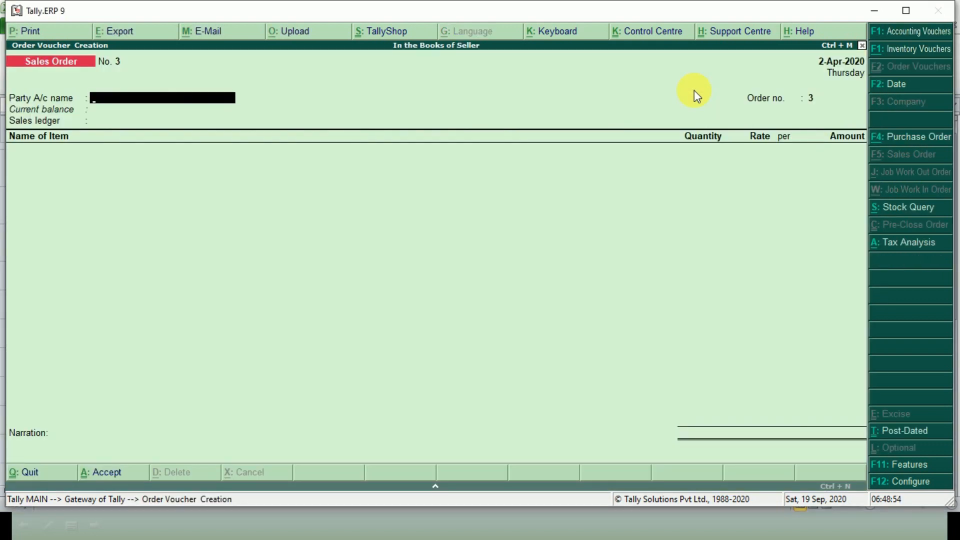
pyautogui.write('sh')
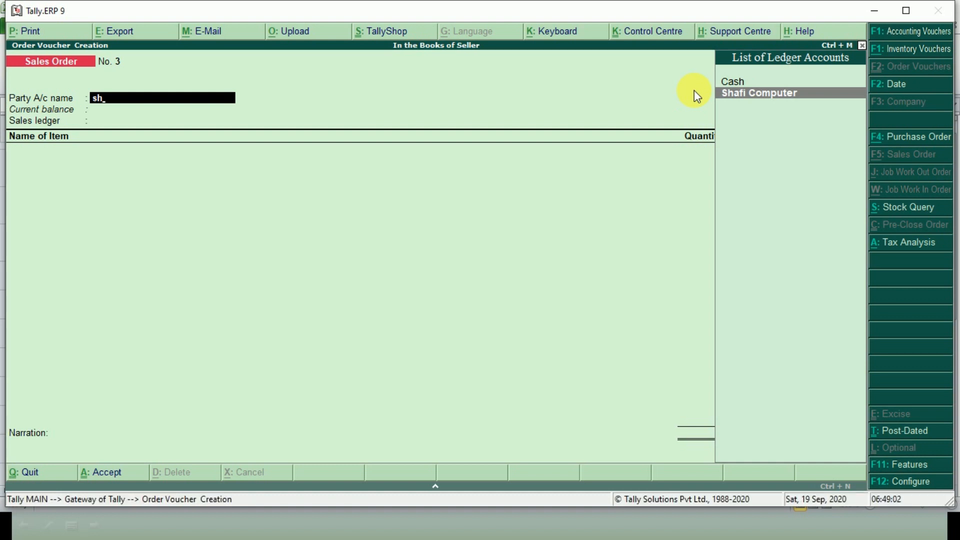
pyautogui.press('Return')
pyautogui.hotkey('ctrl', 'a')
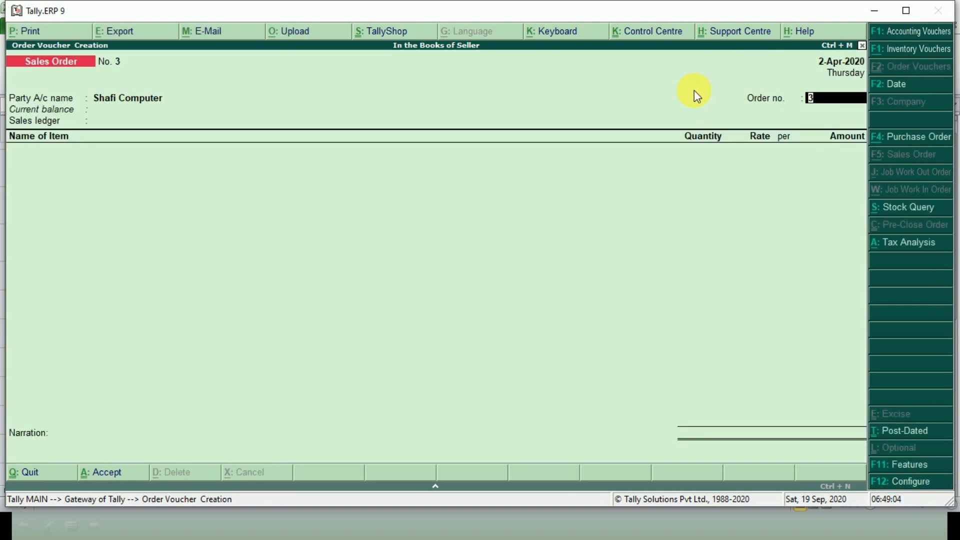
pyautogui.press('Return')
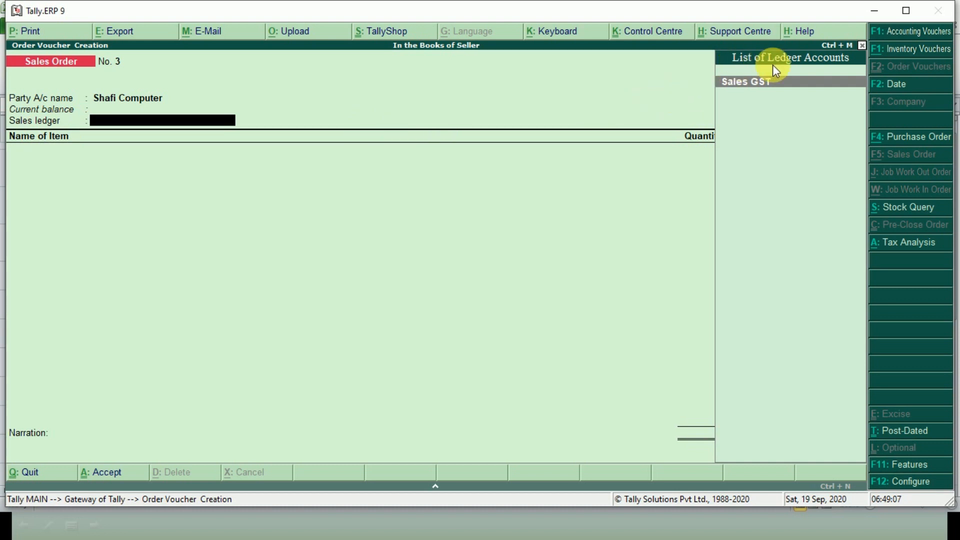
pyautogui.click(729, 83)
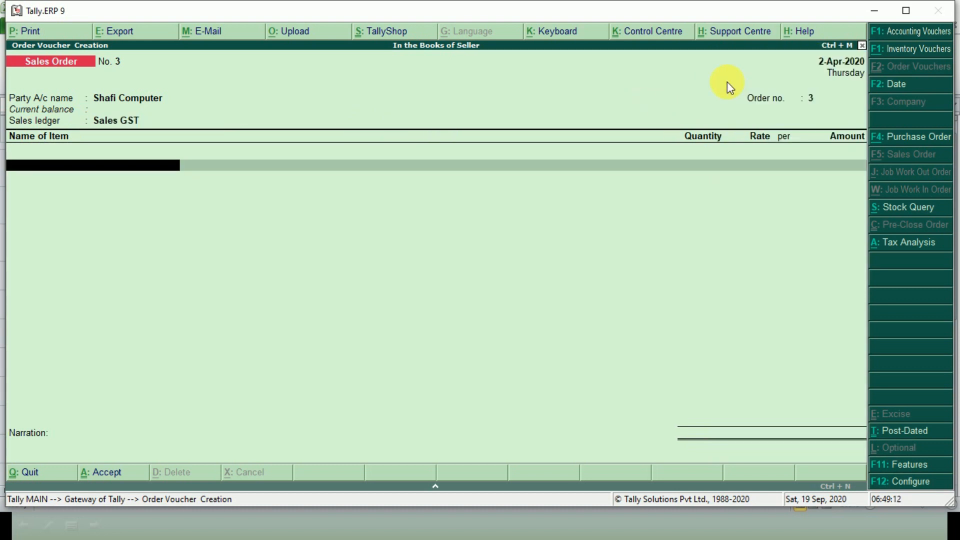
# Add the stock item Laptop Dell-I5 G-10 without a description and accept the due date 2-Apr-2020.
pyautogui.write('LA')
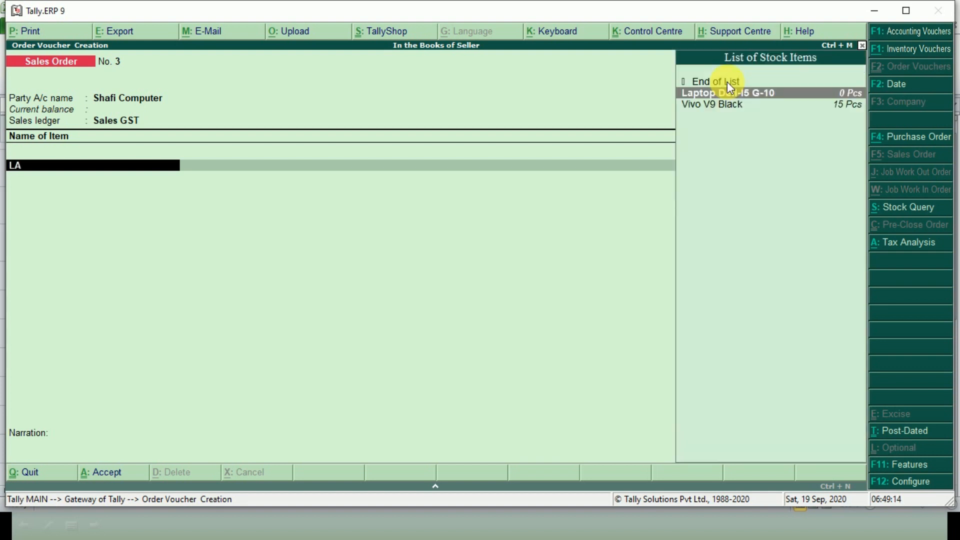
pyautogui.press('Return')
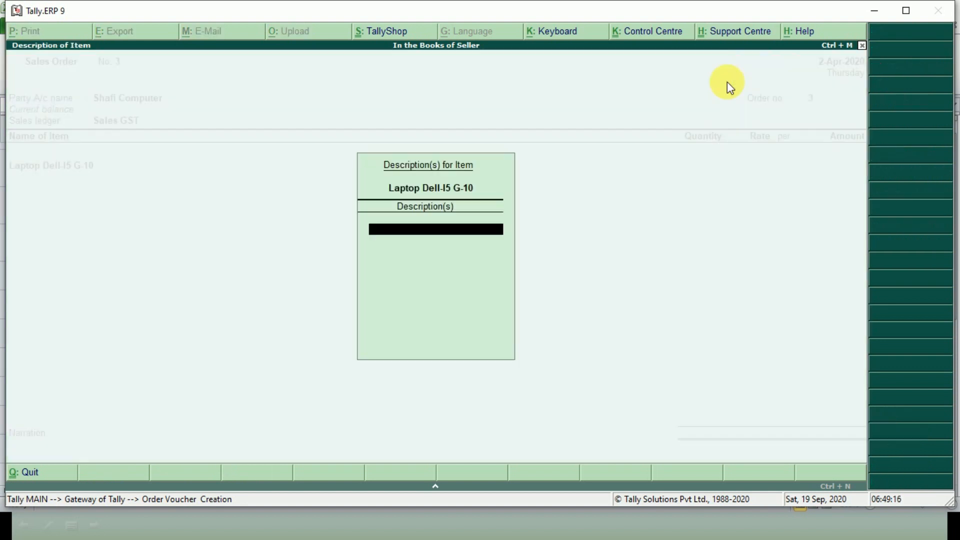
pyautogui.press('Return')
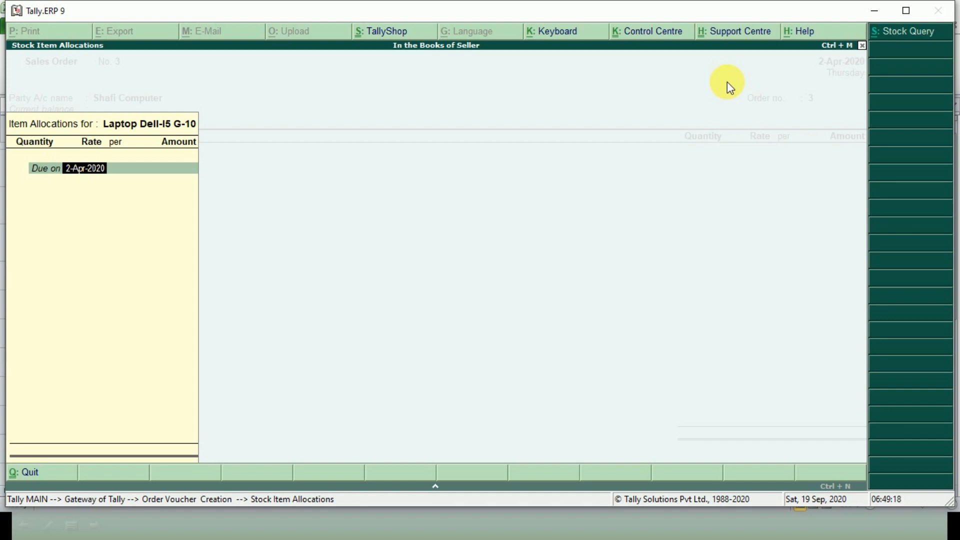
pyautogui.press('Return')
# Check the quotation in Excel, return to the Tally.ERP 9 item allocation, and enter quantity 10 Pcs at rate 45,000.
pyautogui.hotkey('alt', 'Tab')
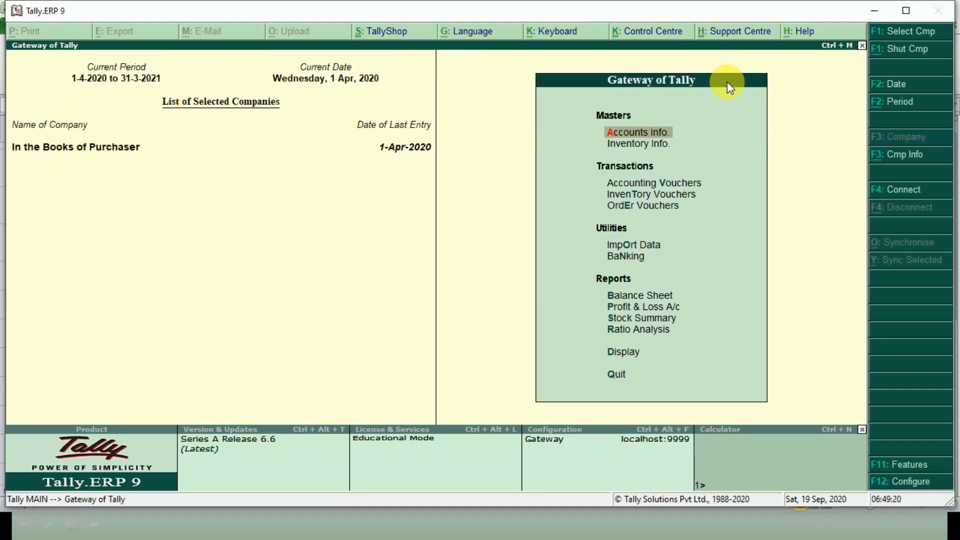
pyautogui.hotkey('alt', 'Tab')
pyautogui.hotkey('alt', 'Tab')
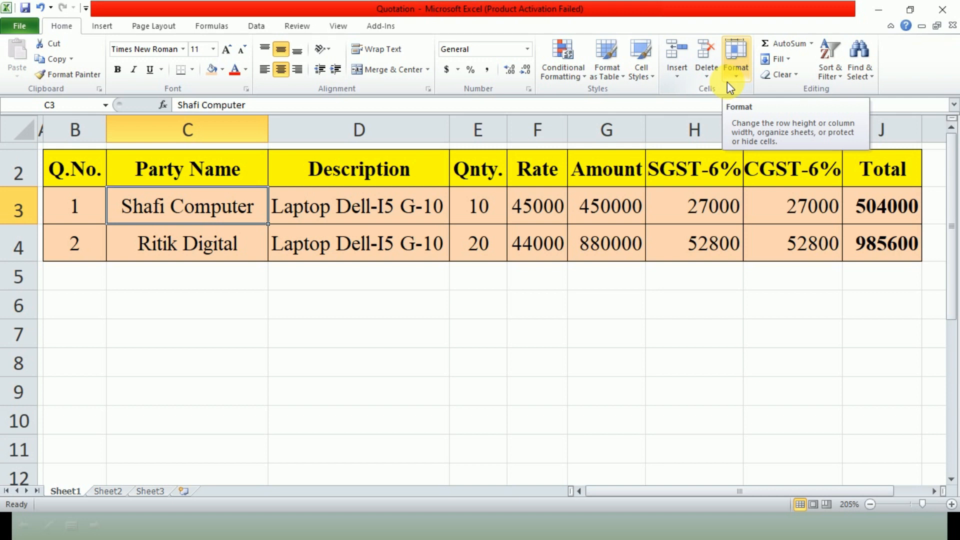
pyautogui.hotkey('alt', 'Tab')
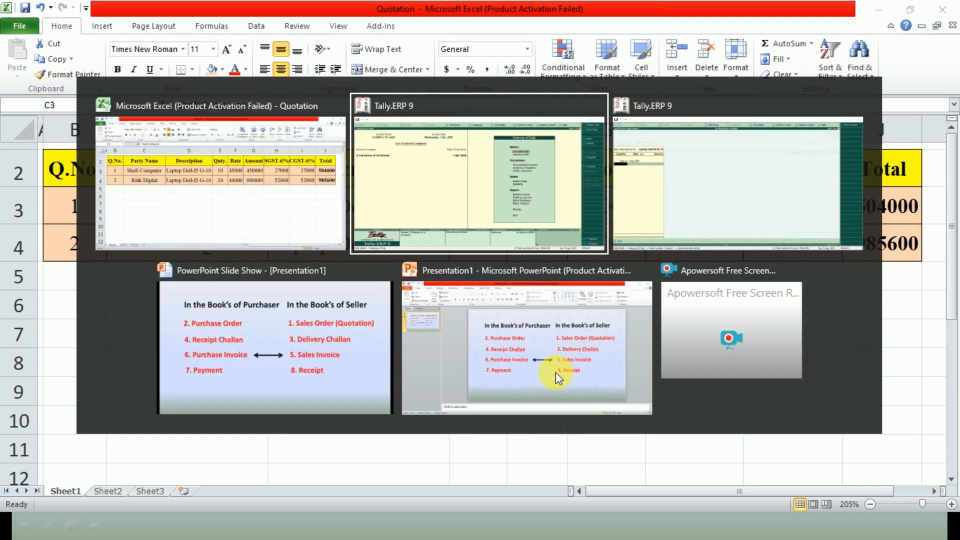
pyautogui.write('10')
pyautogui.press('Return')
pyautogui.press('Return')
pyautogui.write('45,000')
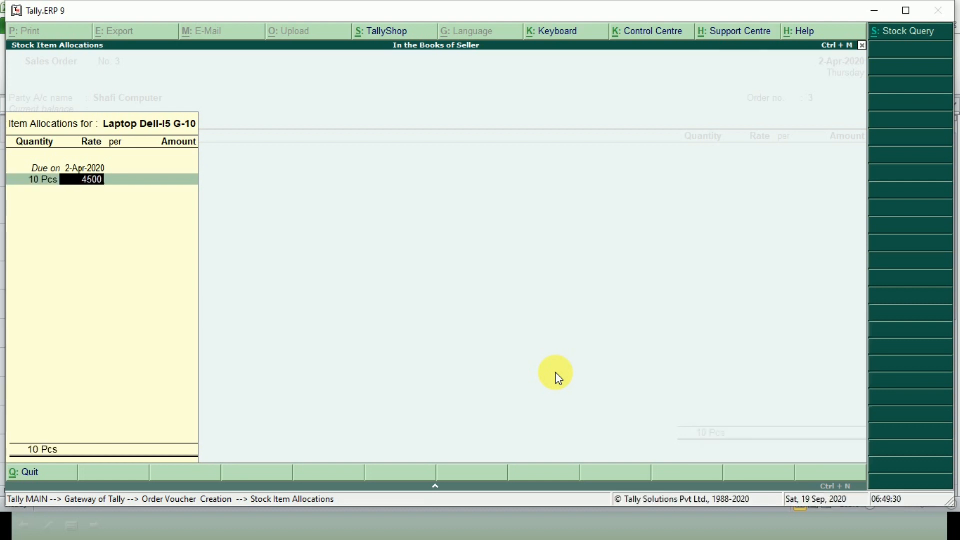
pyautogui.press('Return')
pyautogui.press('Return')
pyautogui.press('Return')
pyautogui.press('Return')
pyautogui.press('Return')
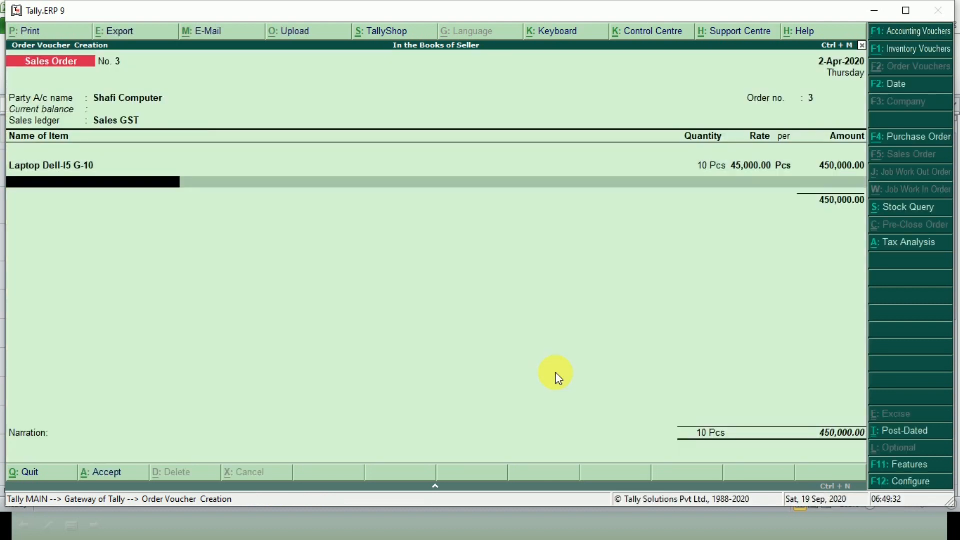
# Add the SGST and CGST tax ledgers below the laptop item and finish the ledger entries.
pyautogui.write('SGS')
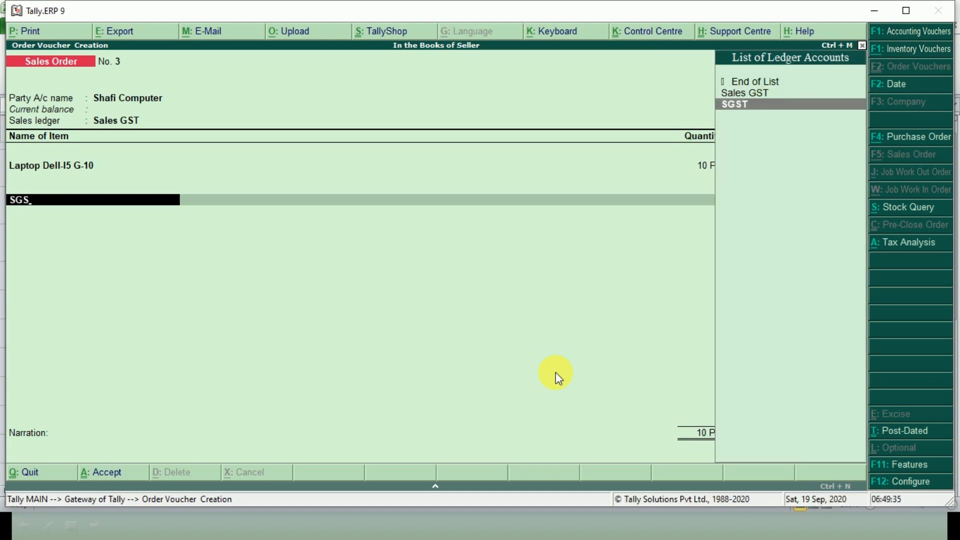
pyautogui.press('Return')
pyautogui.press('Return')
pyautogui.write('CGST')
pyautogui.press('Return')
pyautogui.press('Return')
pyautogui.press('Return')
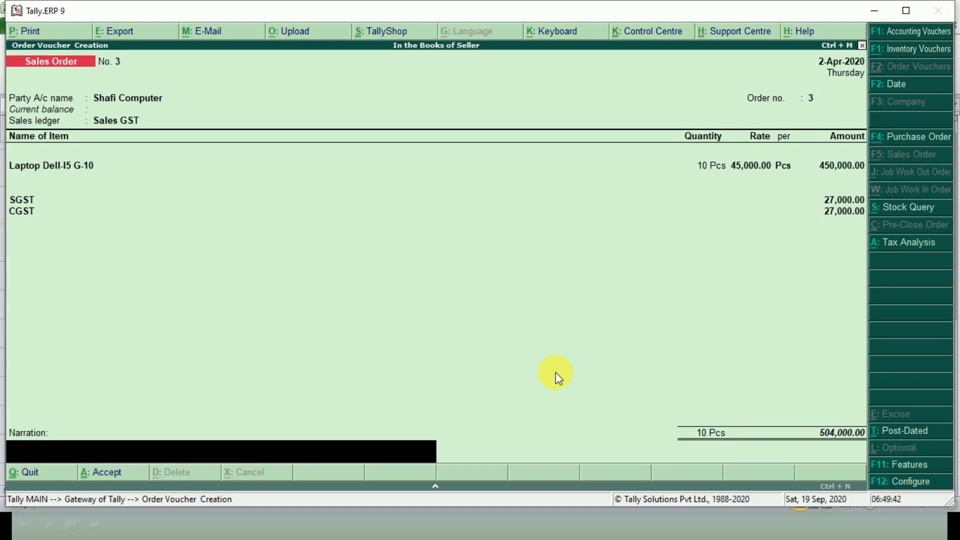
# Enter the narration ORDER NO. 03 and save the Shafi Computer sales order.
pyautogui.write('ORDER NO. 03')
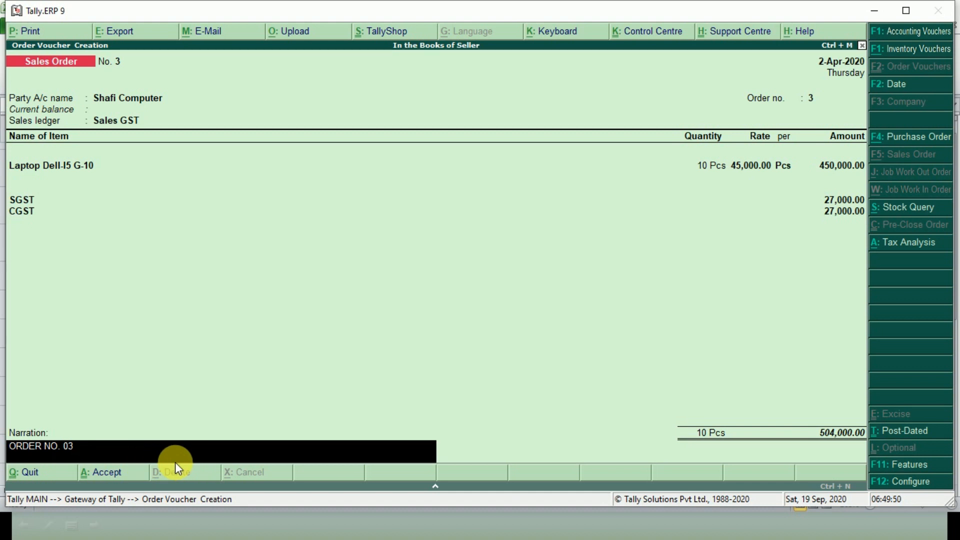
pyautogui.press('Return')
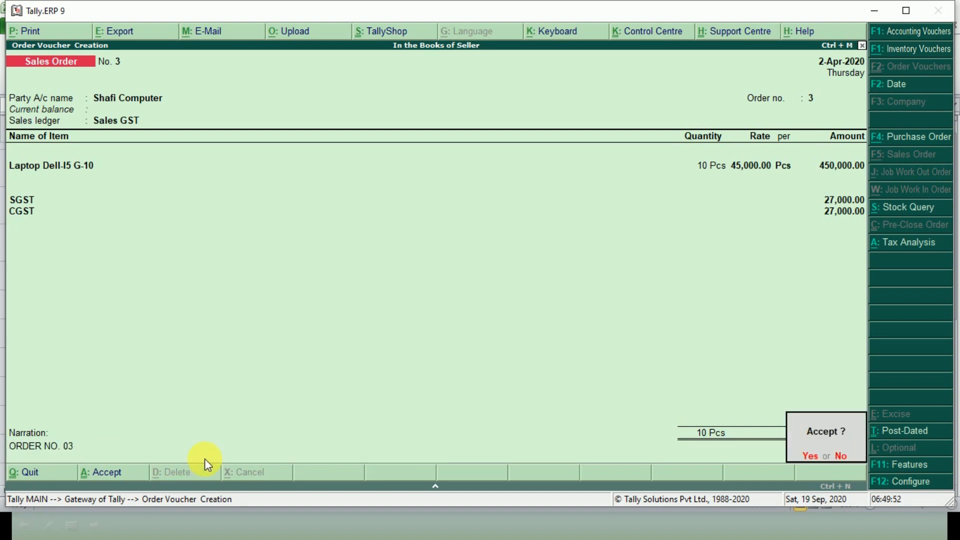
pyautogui.press('Return')
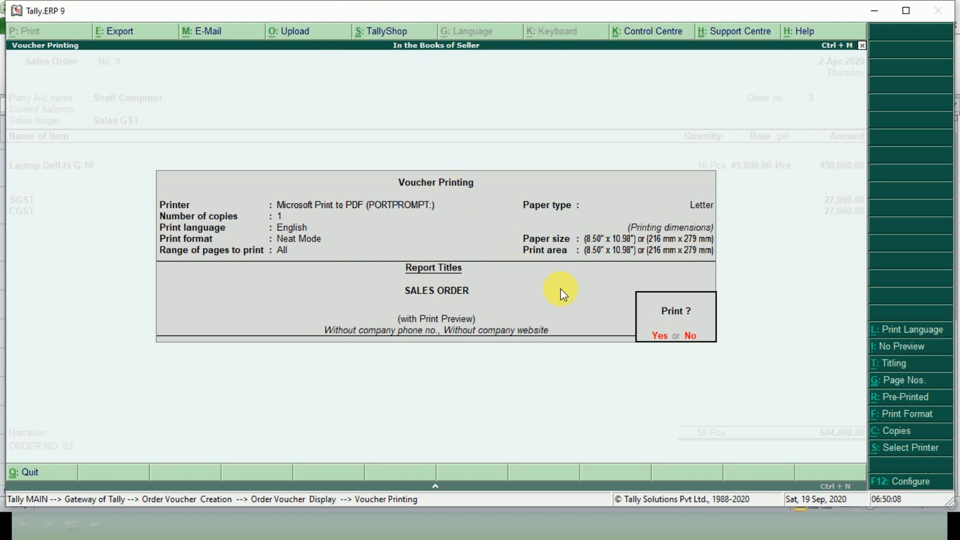
# Preview the sales order printout, enlarge it to examine the party, item and tax details, and close the preview.
pyautogui.press('Return')
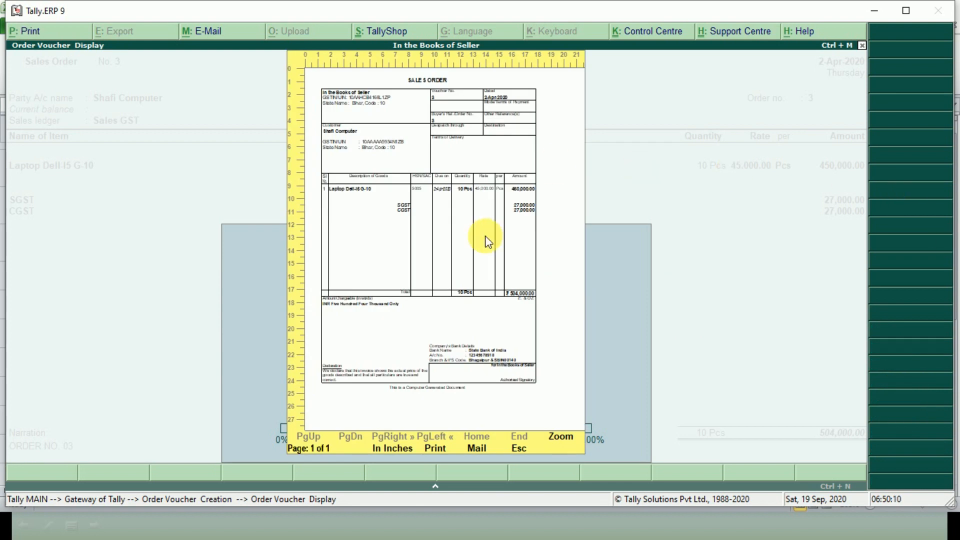
pyautogui.click(485, 241)
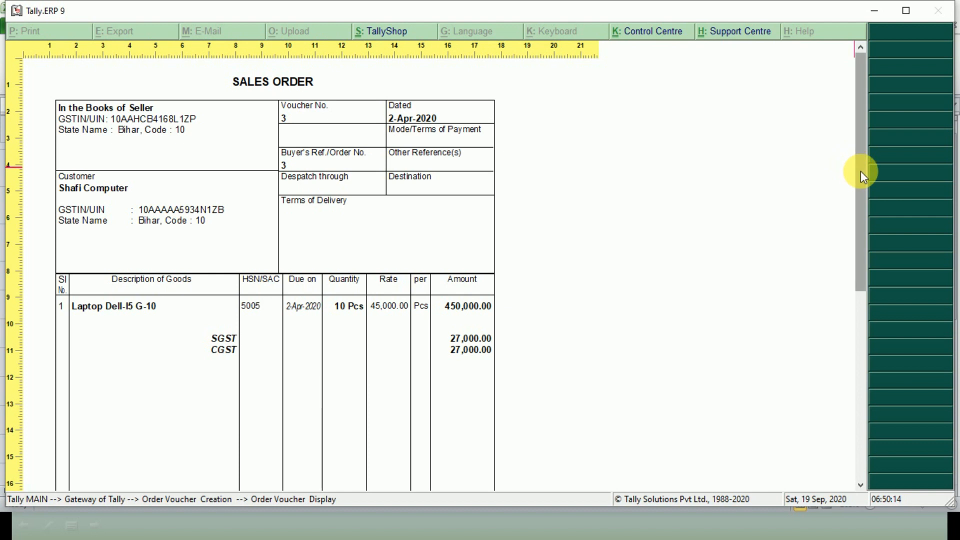
pyautogui.moveTo(864, 175); pyautogui.dragTo(887, 137)
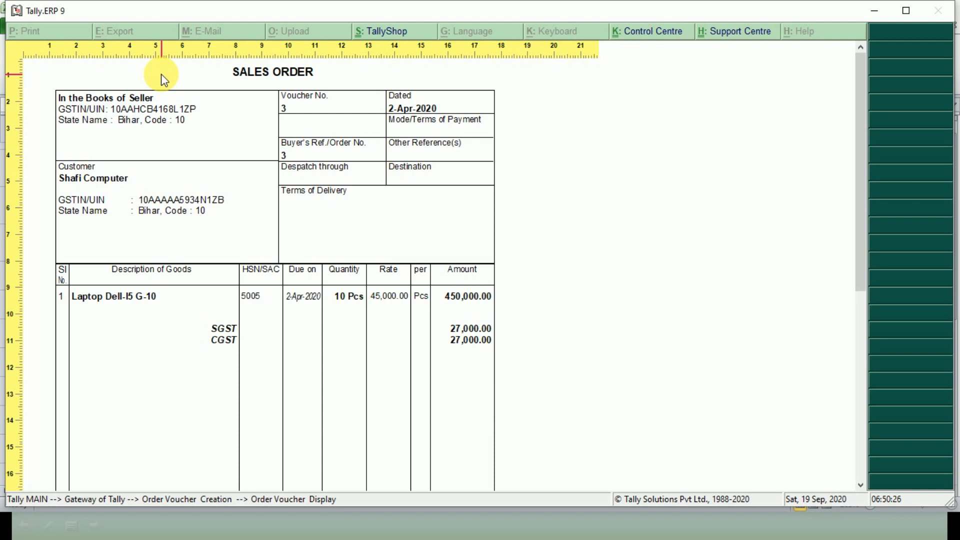
pyautogui.press('Escape')
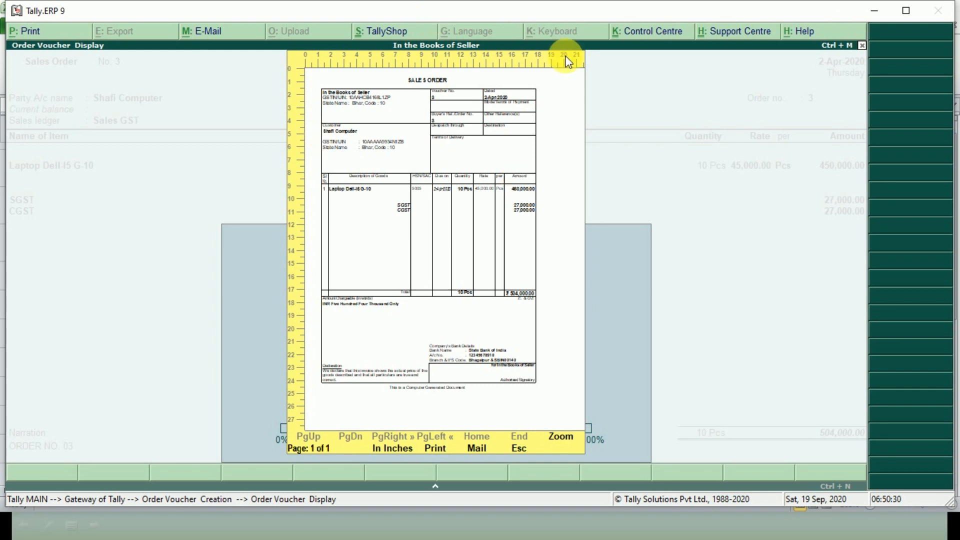
pyautogui.press('Escape')
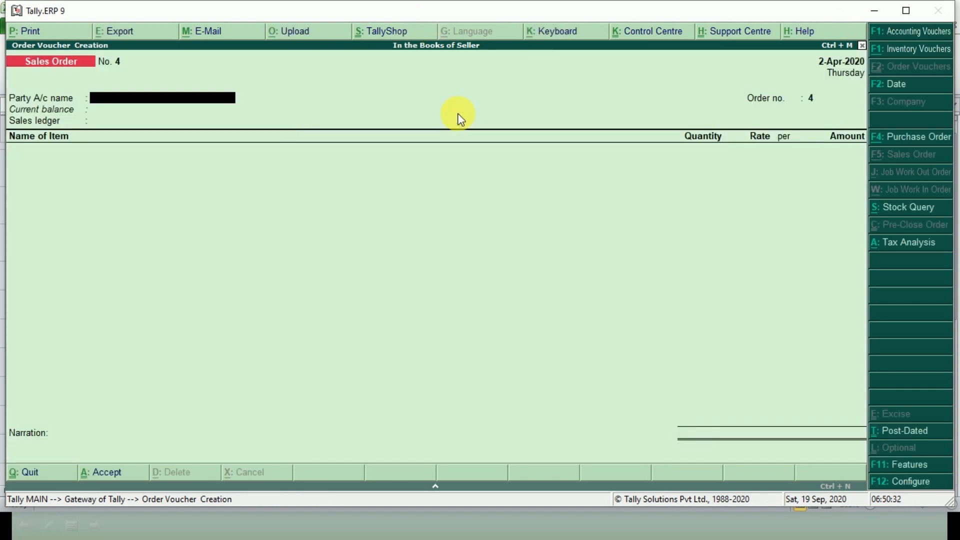
# Reopen the Shafi Computer sales order, examine its printing configuration, and return to the Gateway of Tally without changing anything.
pyautogui.press('pageup')
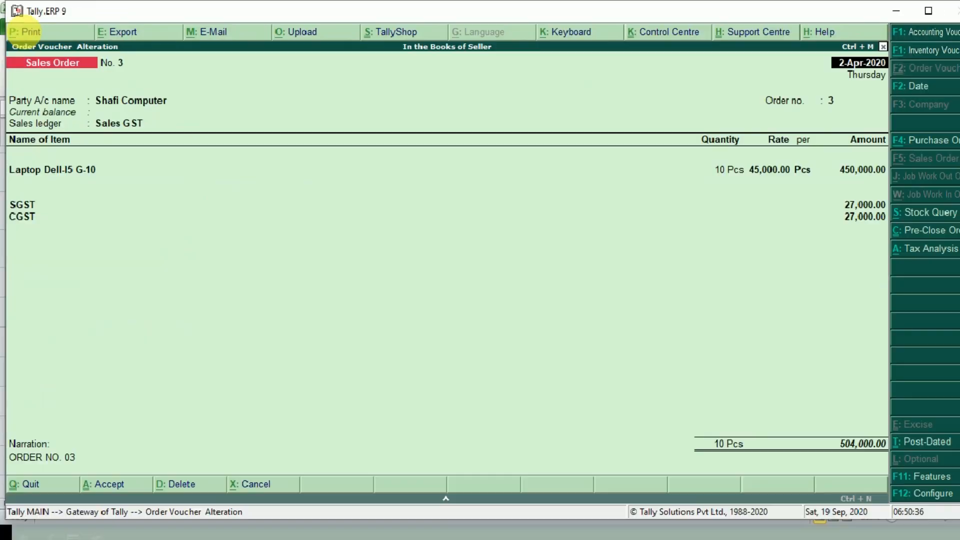
pyautogui.click(48, 63)
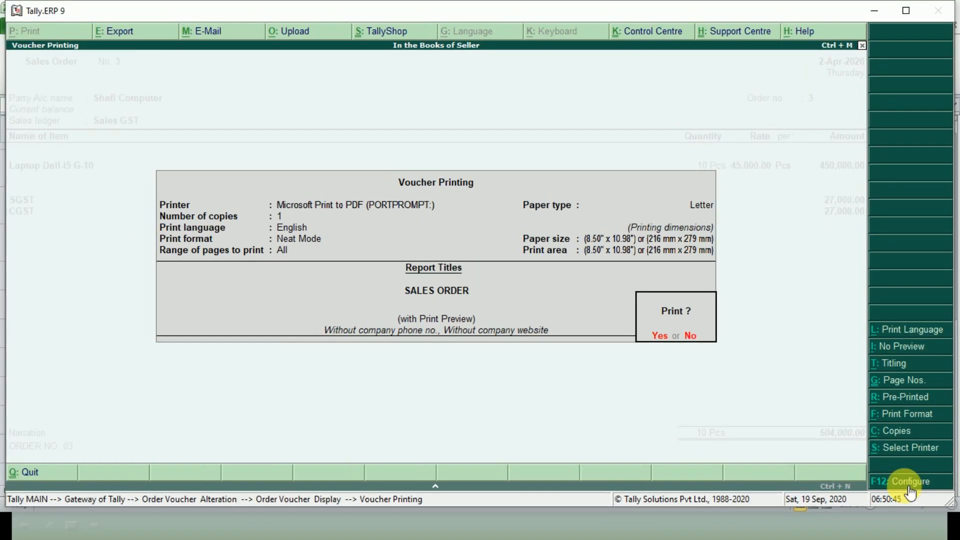
pyautogui.click(908, 487)
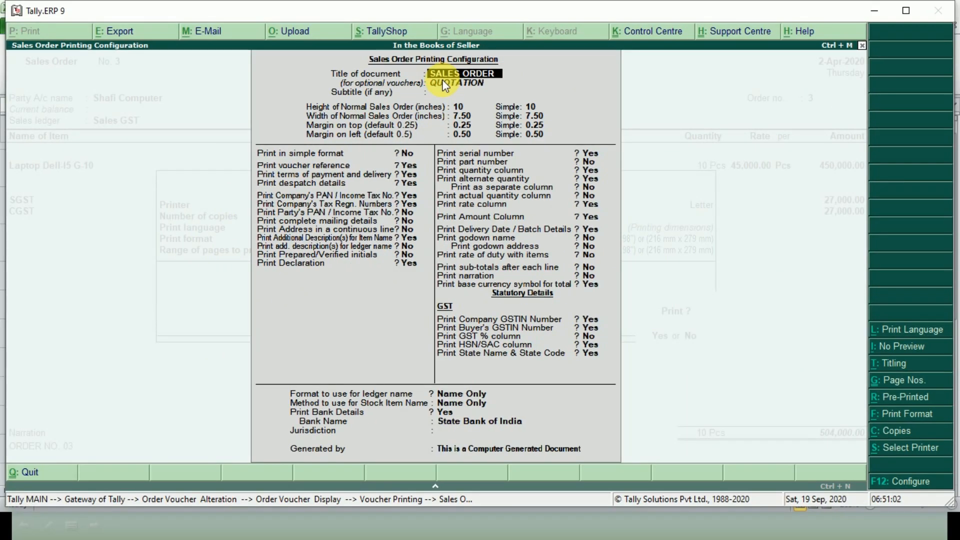
pyautogui.press('Escape')
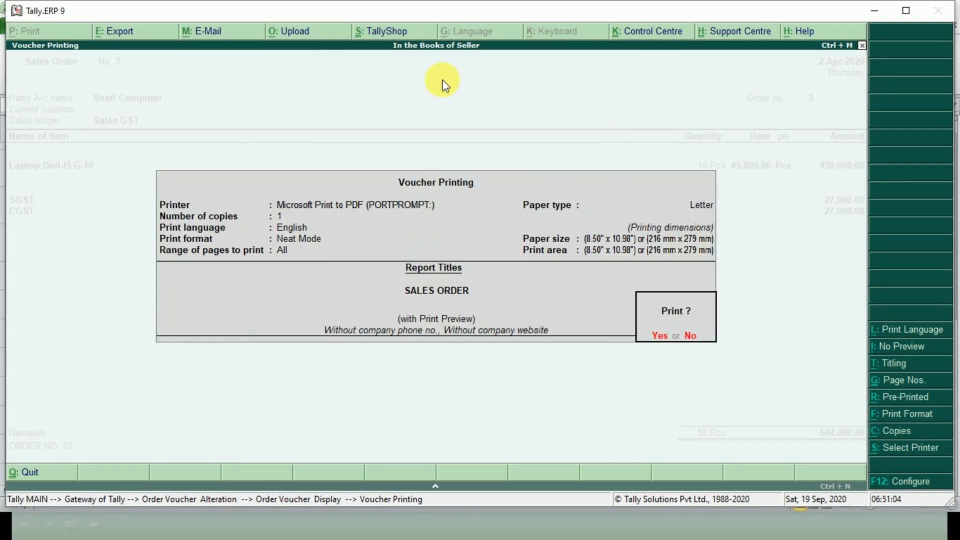
pyautogui.press('Escape')
pyautogui.press('Escape')
pyautogui.press('Return')
pyautogui.press('Escape')
pyautogui.press('Return')
pyautogui.press('Escape')
pyautogui.press('Escape')
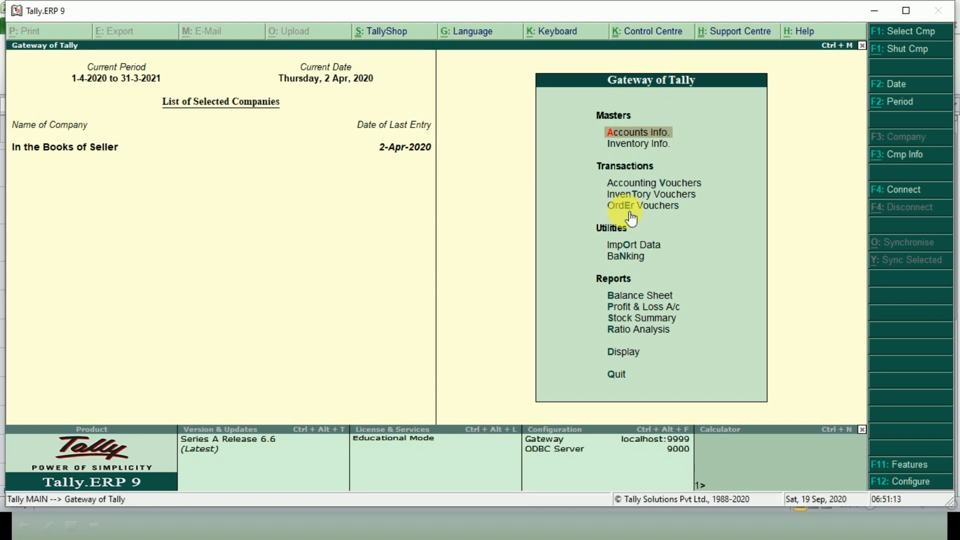
# Open the Sales Order voucher type for alteration from the accounts masters.
pyautogui.click(639, 137)
pyautogui.press('Down')
pyautogui.press('Down')
pyautogui.press('Return')
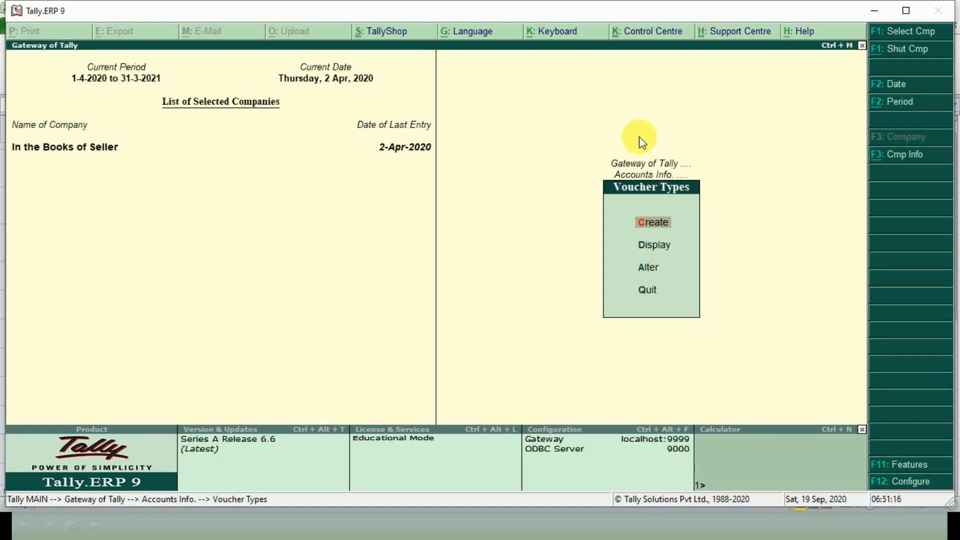
pyautogui.press('Return')
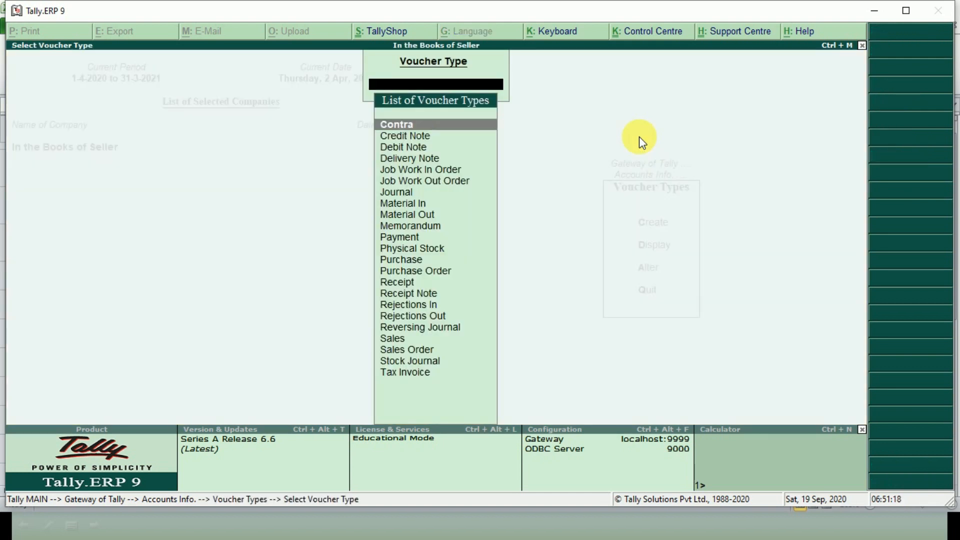
pyautogui.write('SAL')
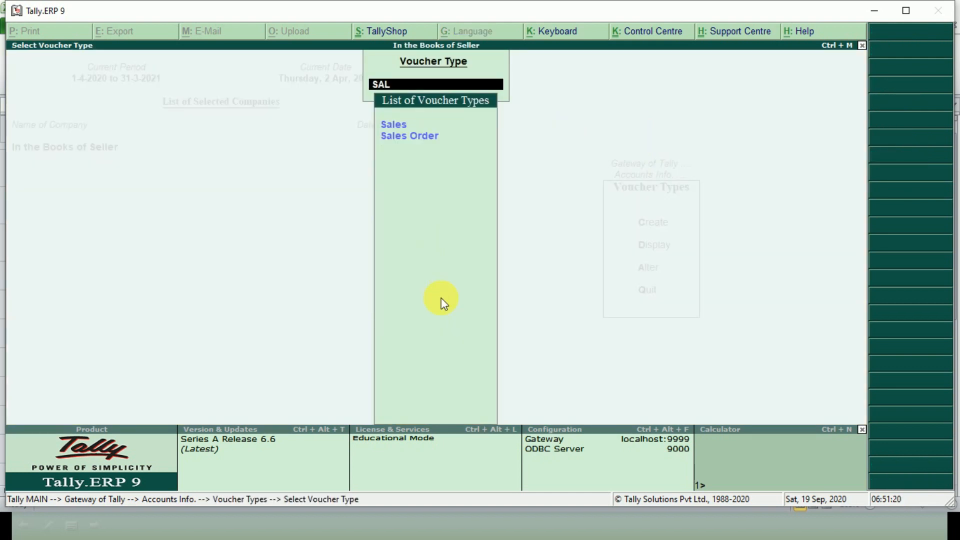
pyautogui.click(412, 133)
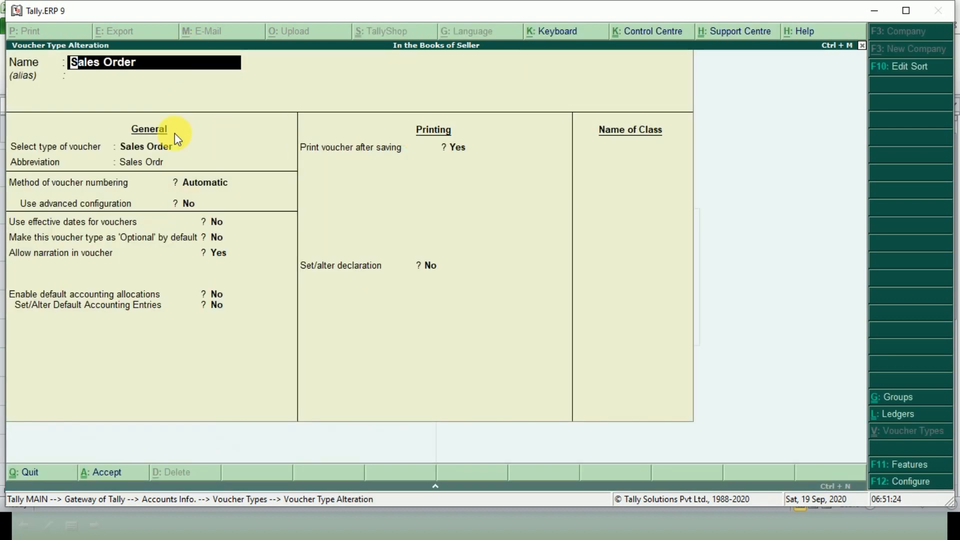
# Go through the voucher type's general settings, keeping automatic numbering, narration and printing after saving, up to the declaration option.
pyautogui.press('Return')
pyautogui.press('Return')
pyautogui.press('Return')
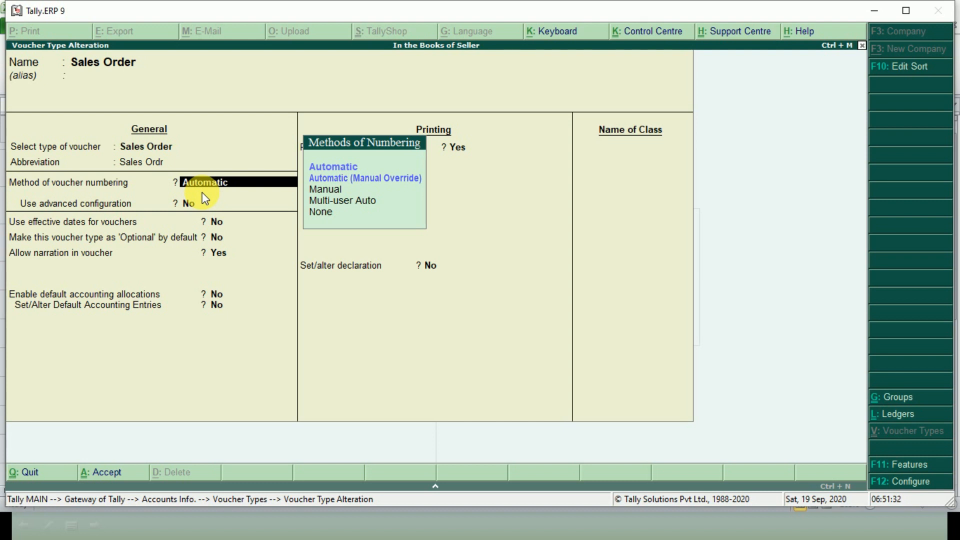
pyautogui.press('Return')
pyautogui.press('Return')
pyautogui.press('Return')
pyautogui.press('Return')
pyautogui.press('Return')
pyautogui.press('Return')
pyautogui.press('Return')
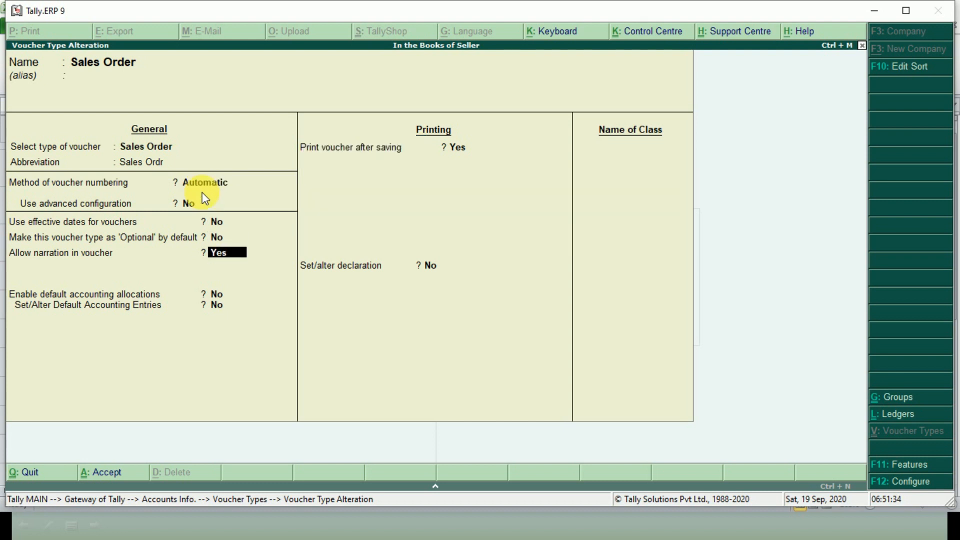
pyautogui.press('Up')
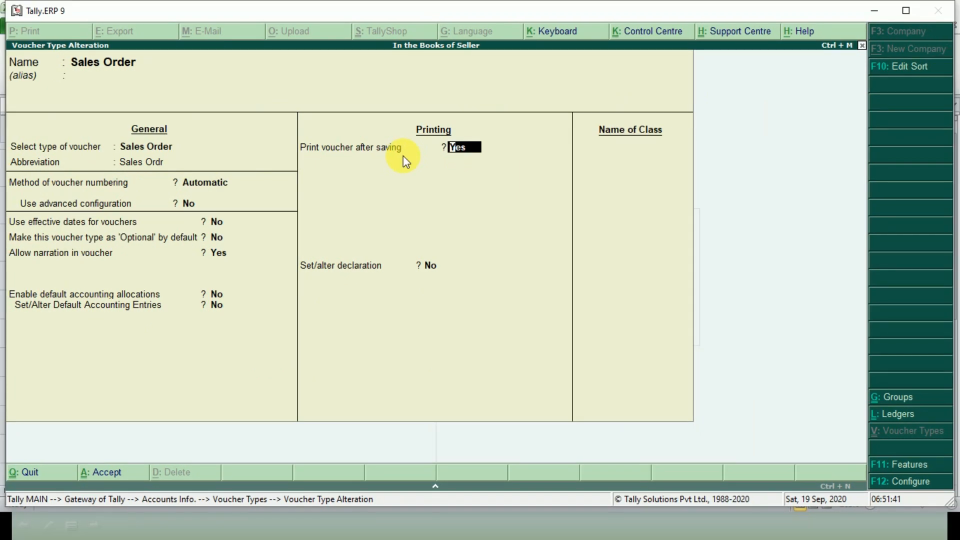
pyautogui.press('Down')
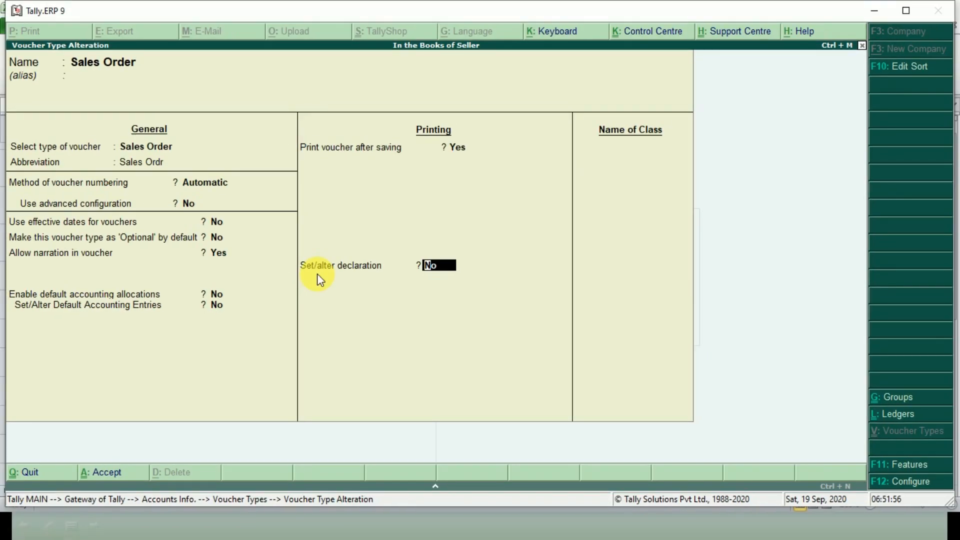
# Enable altering the declaration, keep its existing text, save the Sales Order voucher type, and return to the Gateway of Tally.
pyautogui.write('y')
pyautogui.press('Return')
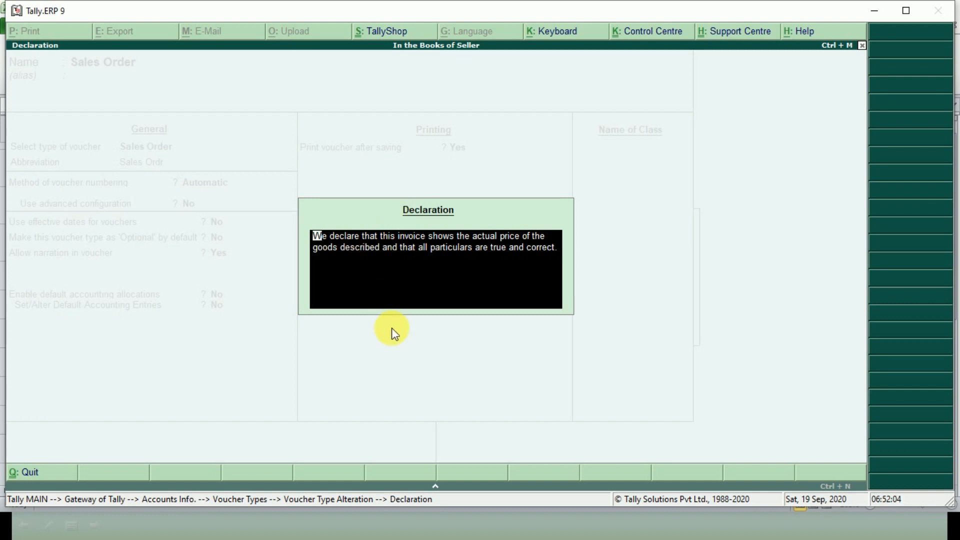
pyautogui.hotkey('ctrl', 'a')
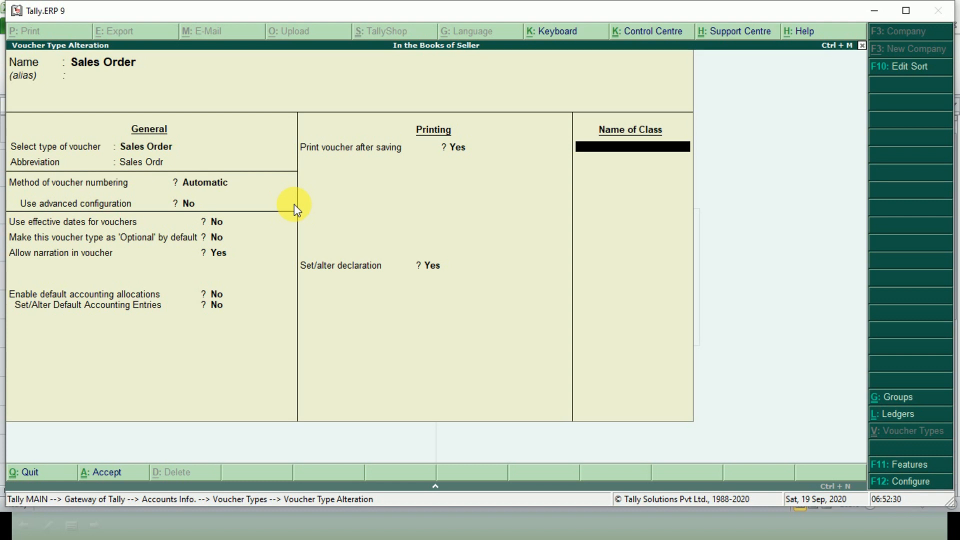
pyautogui.press('Return')
pyautogui.press('Return')
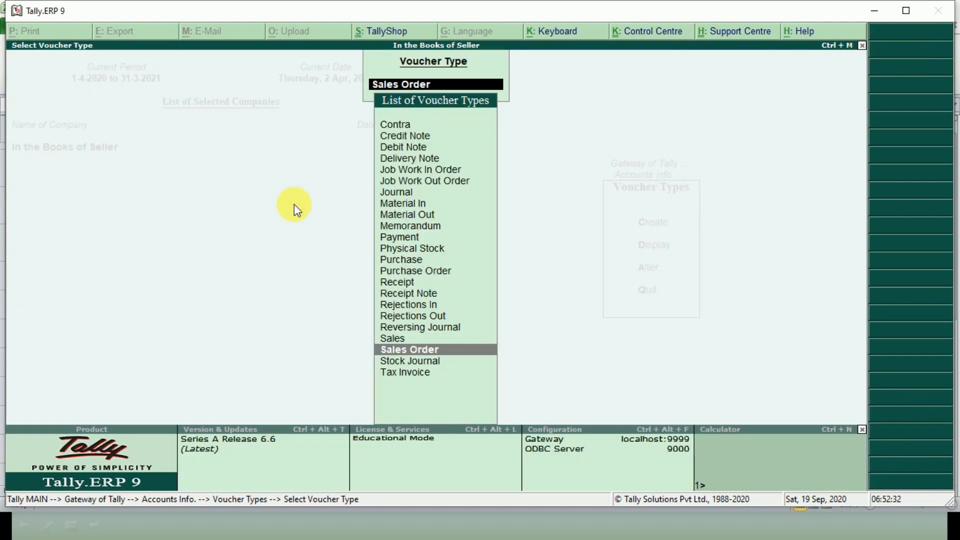
pyautogui.press('Escape')
pyautogui.press('Escape')
pyautogui.press('Escape')
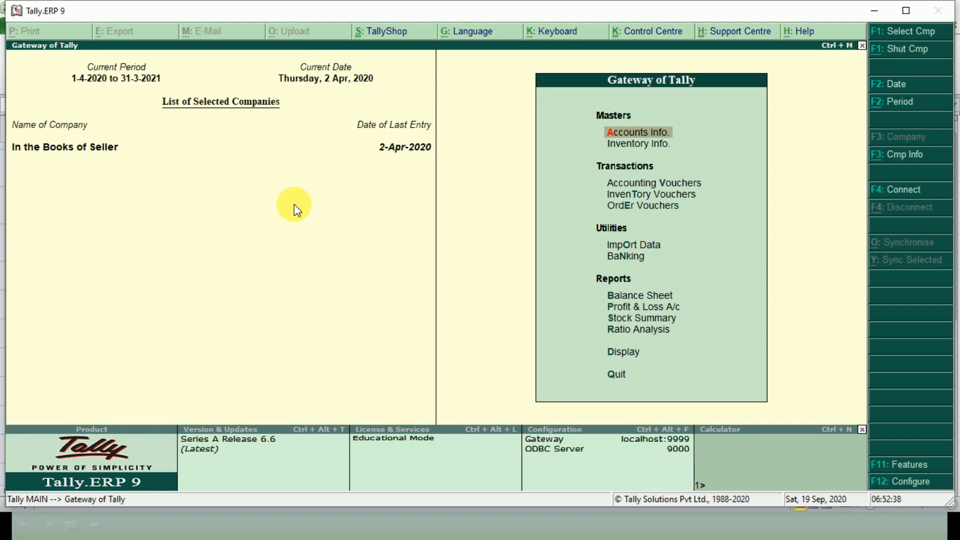
# Switch to the Excel quotation sheet and check the item, quantity and rate in the Ritik Digital row.
pyautogui.hotkey('alt', 'Tab')
pyautogui.press('Down')
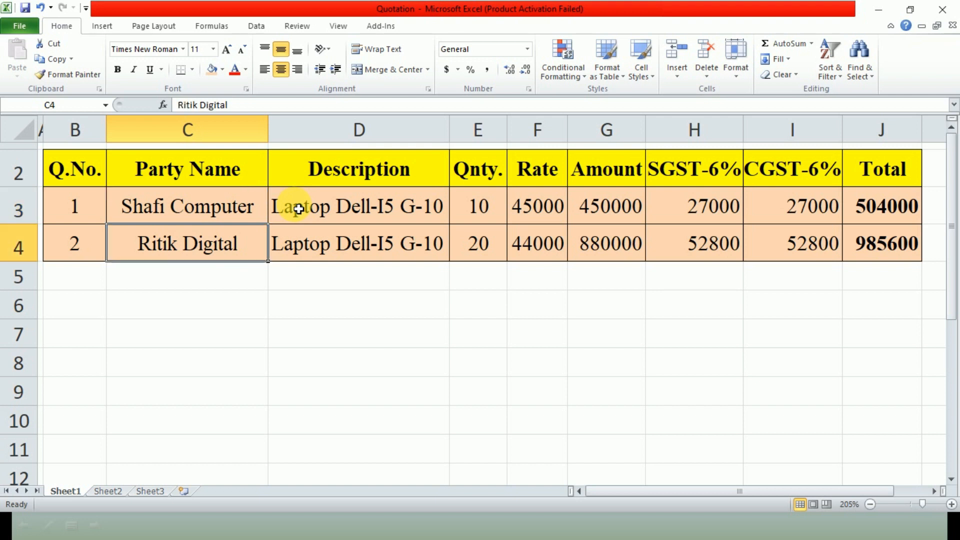
pyautogui.press('Right')
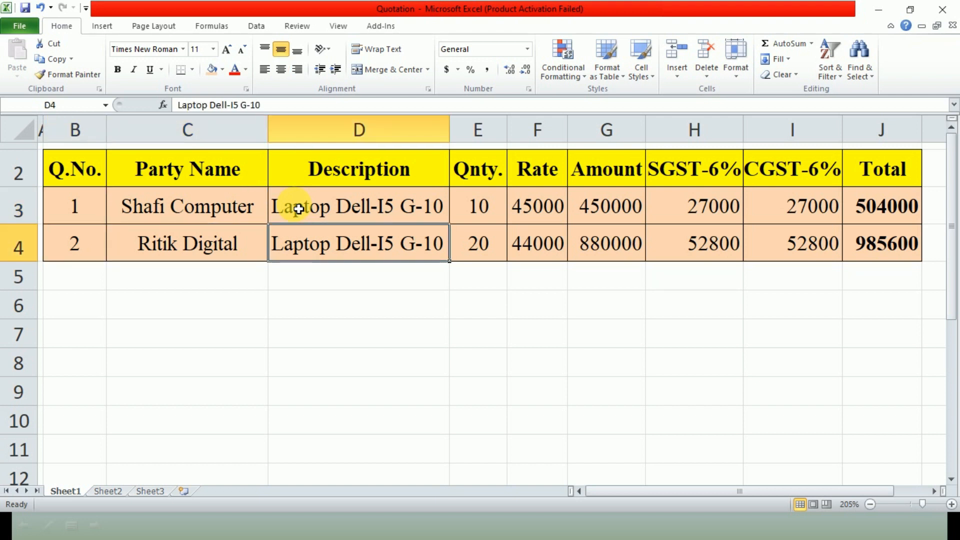
pyautogui.press('Right')
pyautogui.press('Right')
pyautogui.press('Right')
pyautogui.press('Right')
pyautogui.press('Left')
pyautogui.press('Left')
pyautogui.press('Left')
pyautogui.press('Right')
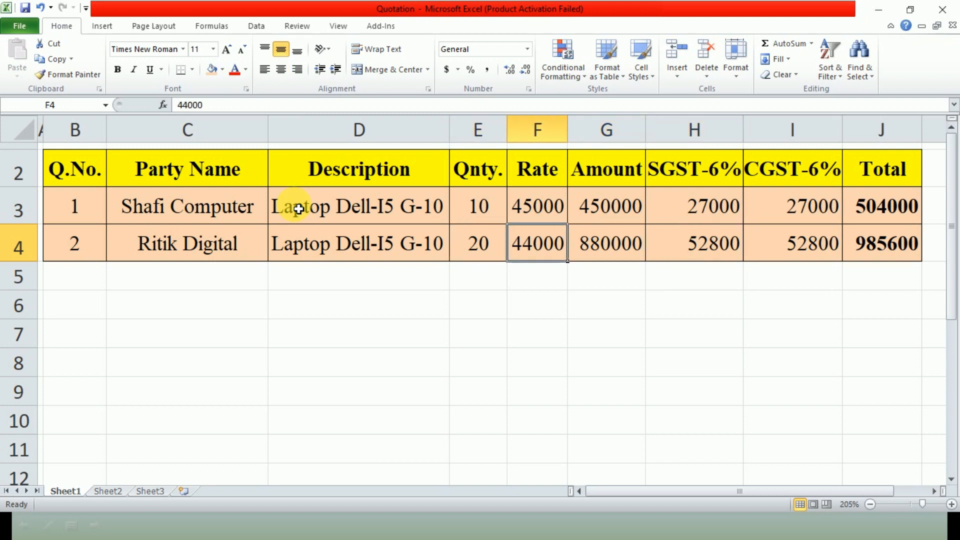
# Switch back to Tally.ERP 9 and open a new sales order voucher.
pyautogui.hotkey('alt', 'Tab')
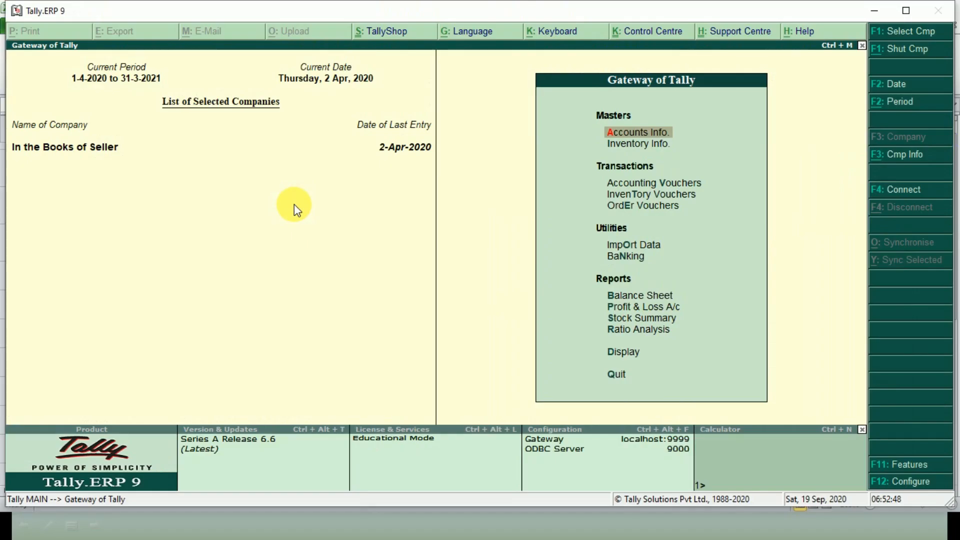
pyautogui.press('Down')
pyautogui.press('Down')
pyautogui.press('Down')
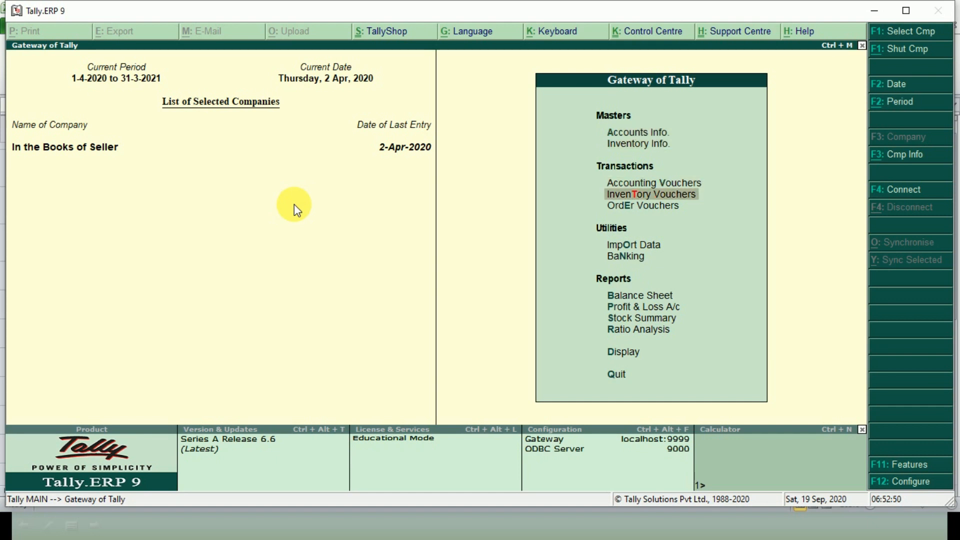
pyautogui.press('Down')
pyautogui.press('Return')
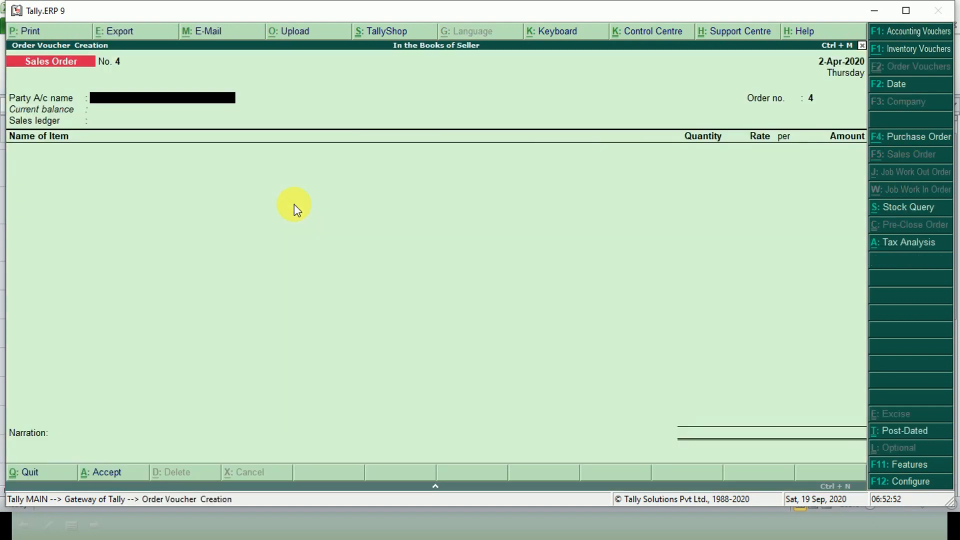
# Set Ritik Digital as the party and Sales GST as the sales ledger, keeping the suggested order number.
pyautogui.write('Ri')
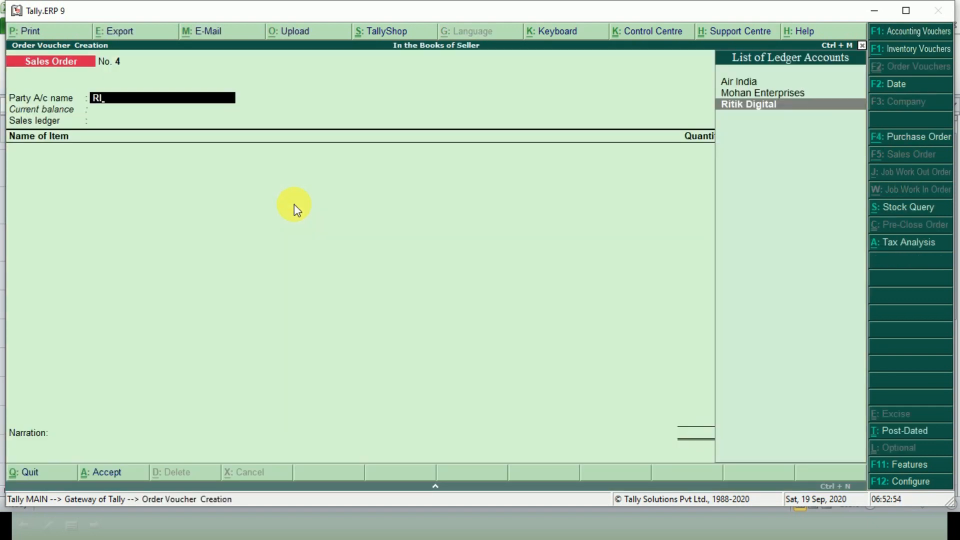
pyautogui.press('Return')
pyautogui.hotkey('ctrl', 'a')
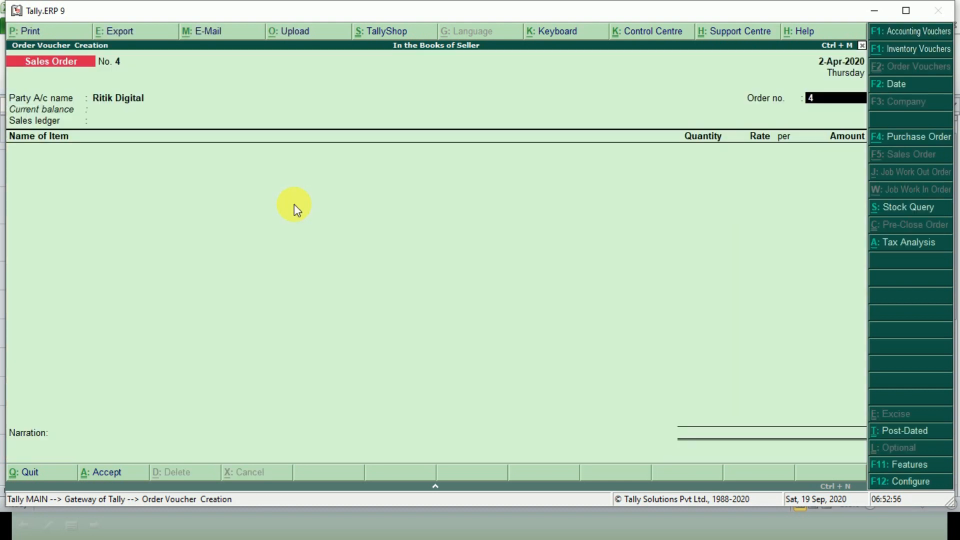
pyautogui.press('Return')
pyautogui.press('Return')
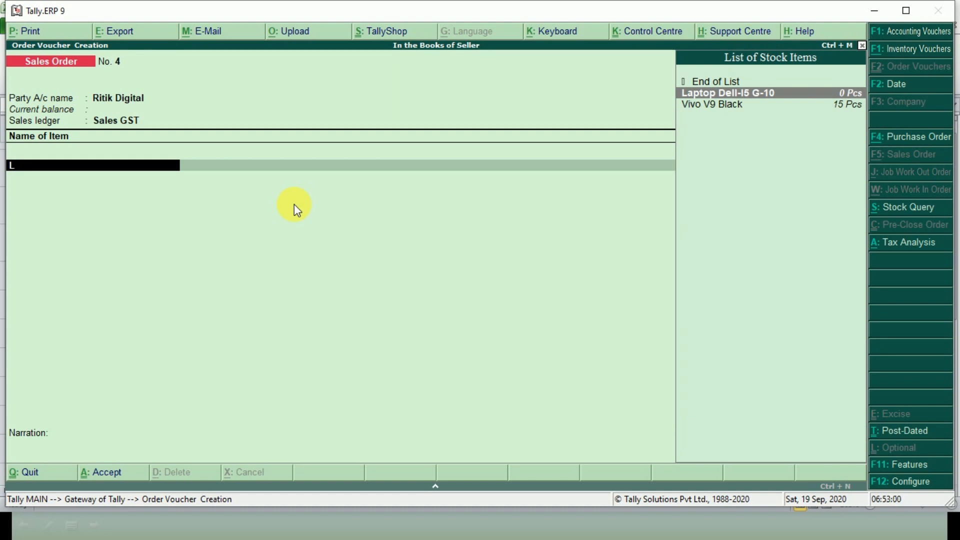
# Choose Laptop Dell-I5 G-10 as the order item, keep the due date, and check its quantity and rate in the Excel quotation.
pyautogui.press('Return')
pyautogui.press('Return')
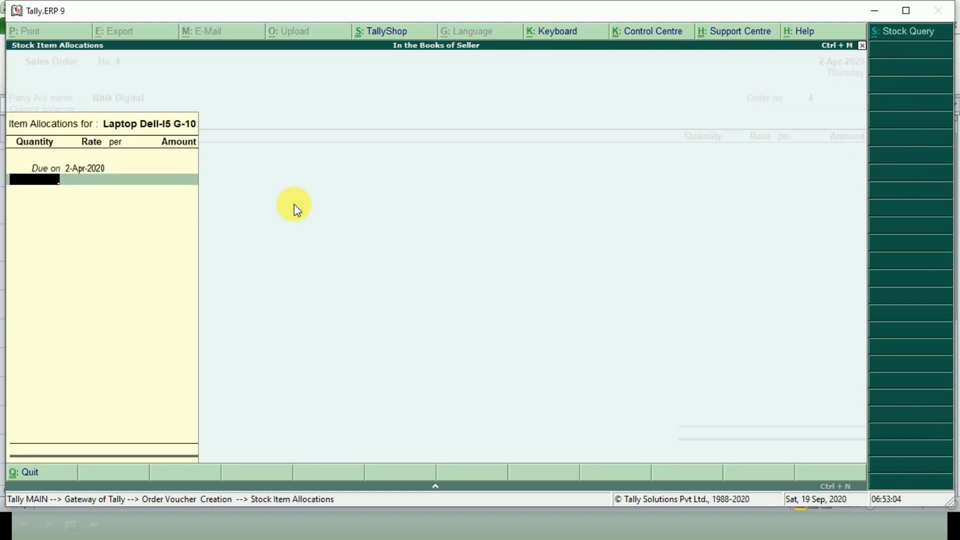
pyautogui.hotkey('alt', 'Tab')
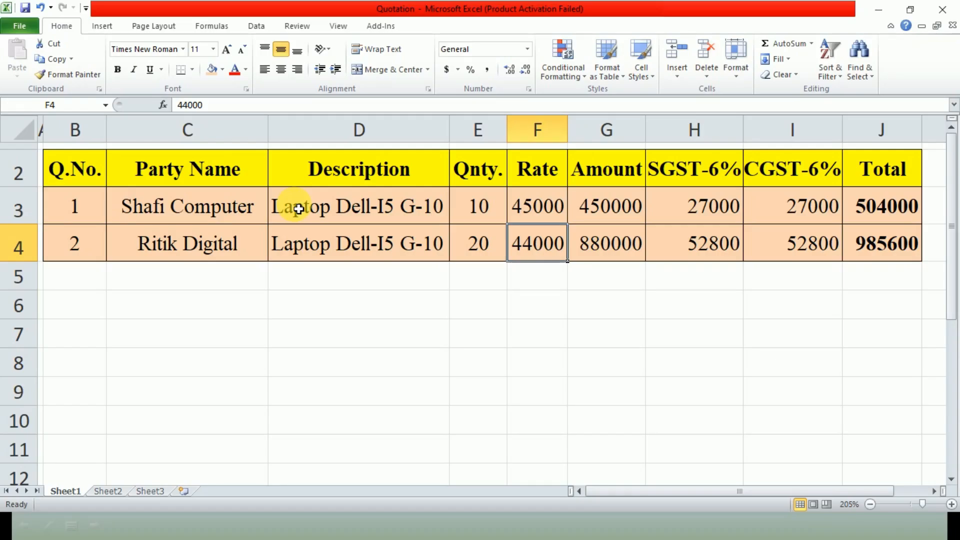
pyautogui.hotkey('alt', 'Tab')
# In Tally.ERP 9, set the laptop's quantity to 20 Pcs and its rate to 44,000, and complete the item allocation.
pyautogui.write('20')
pyautogui.press('Return')
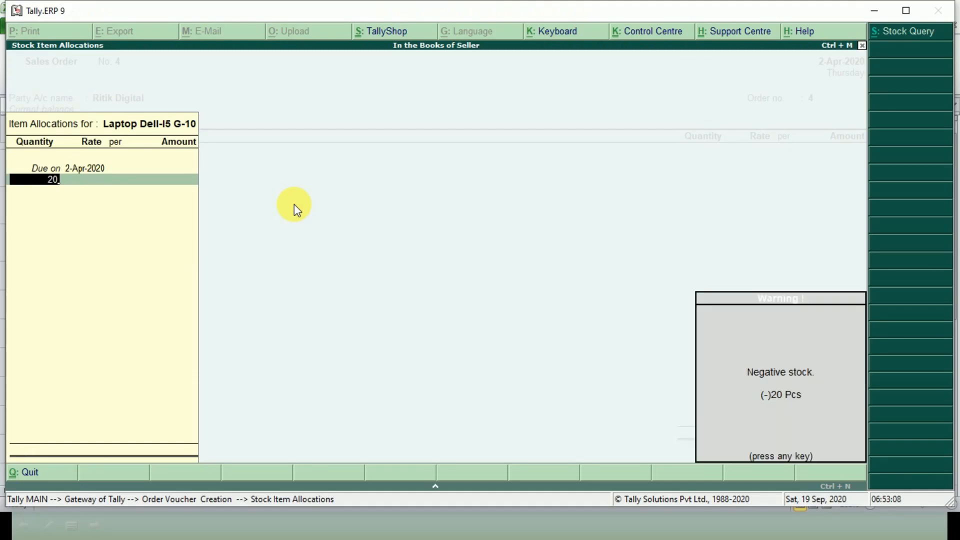
pyautogui.press('Return')
pyautogui.write('44000')
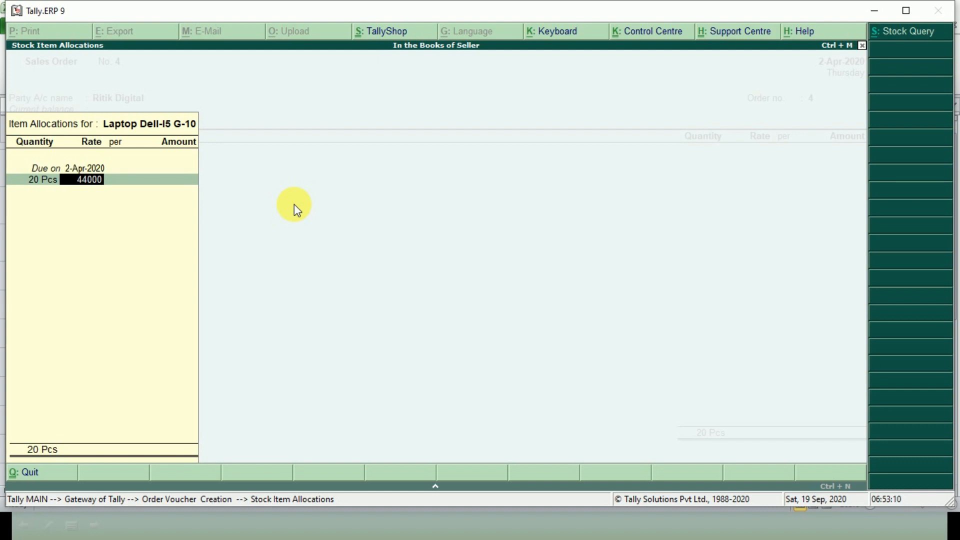
pyautogui.press('Return')
pyautogui.press('Return')
pyautogui.press('Return')
pyautogui.press('Return')
pyautogui.press('Return')
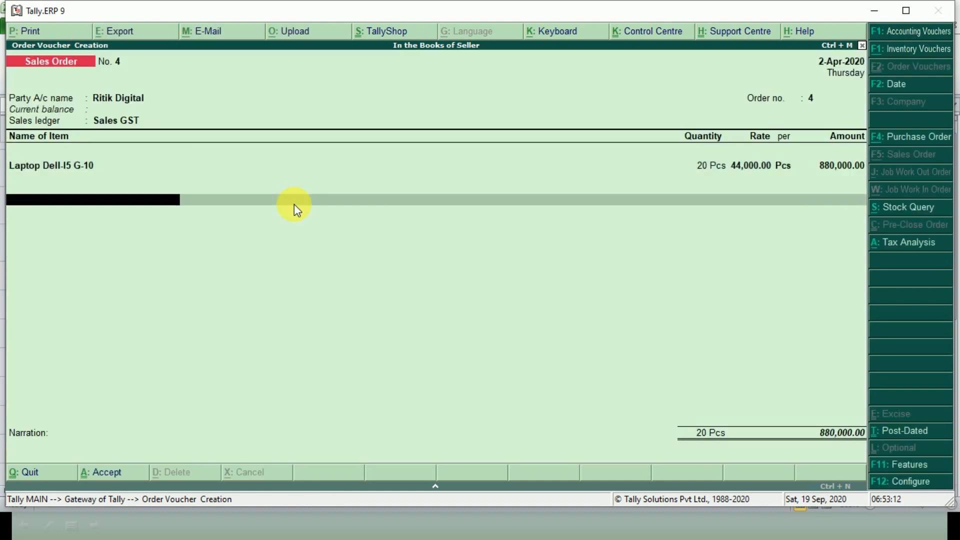
# Add the SGST and CGST ledgers with their calculated amounts to the sales order and leave the narration blank.
pyautogui.write('SGS')
pyautogui.press('Return')
pyautogui.press('Return')
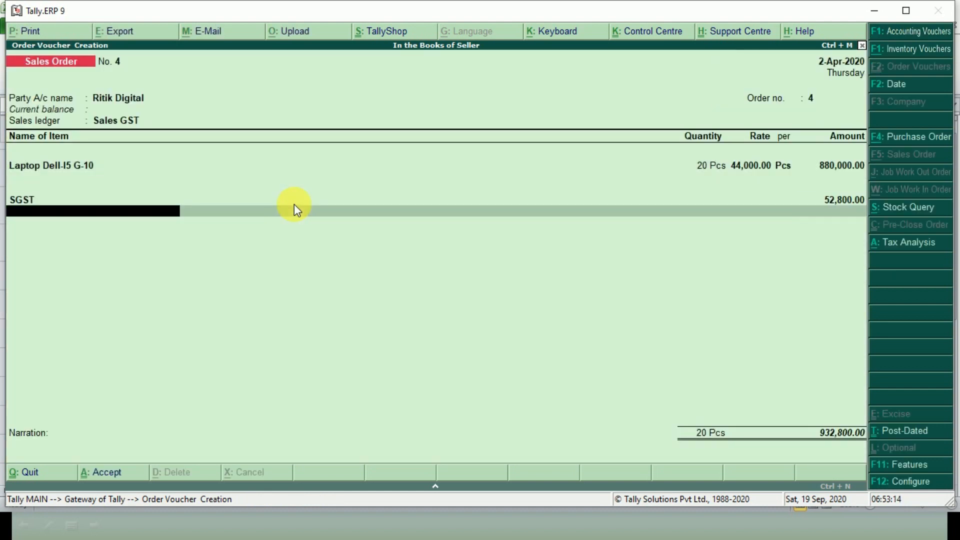
pyautogui.write('CGST')
pyautogui.press('Return')
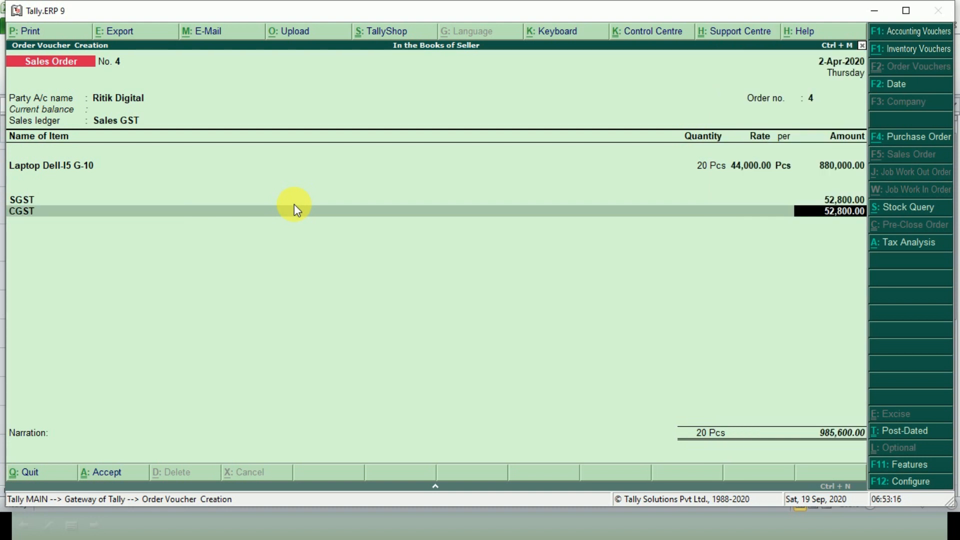
pyautogui.press('Return')
pyautogui.press('Return')
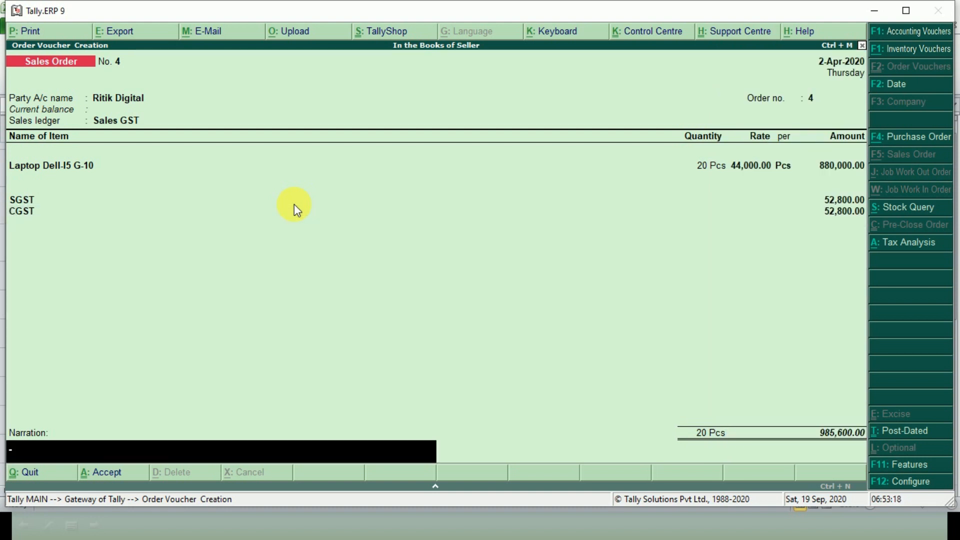
pyautogui.press('Return')
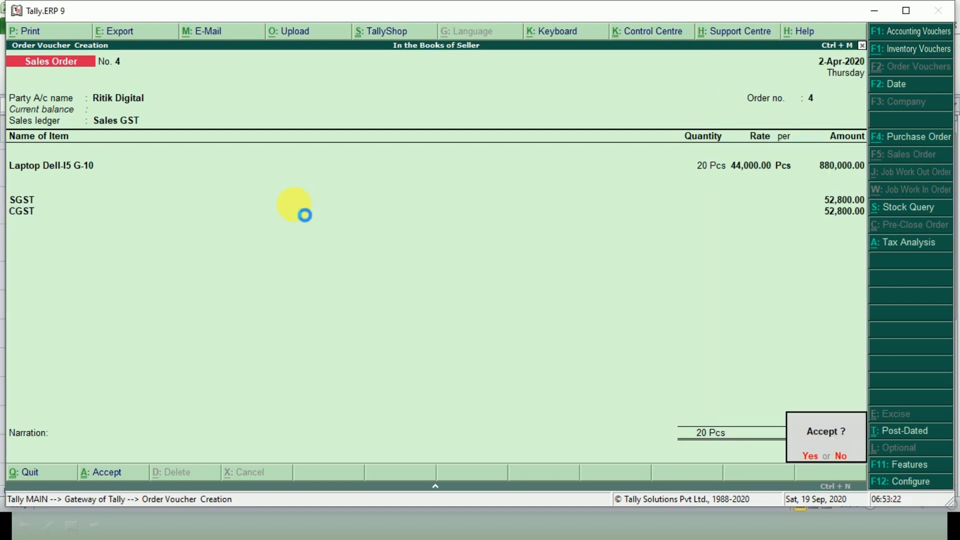
# Save the Ritik Digital sales order, check its zoomed print preview down to the declaration, and quit order entry.
pyautogui.hotkey('alt', 'p')
pyautogui.press('Return')
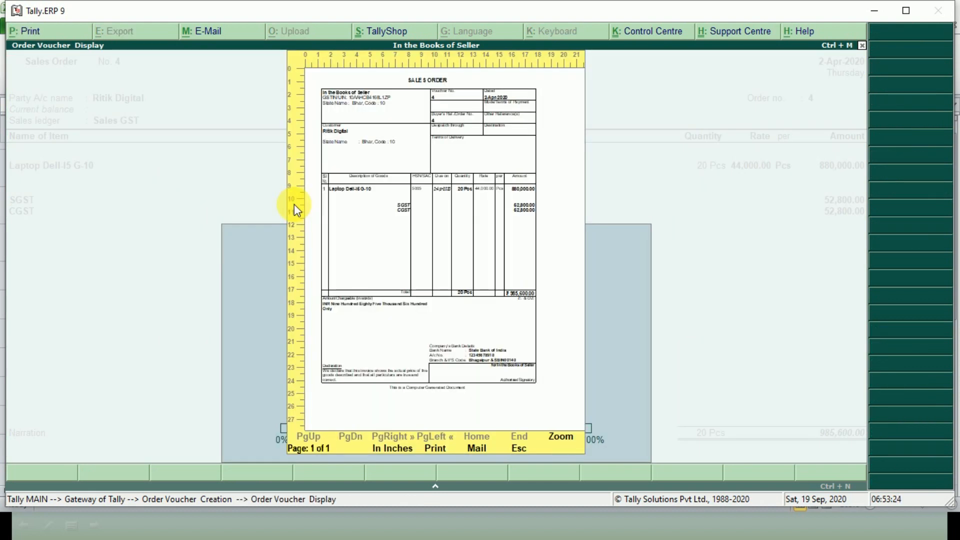
pyautogui.hotkey('alt', 'z')
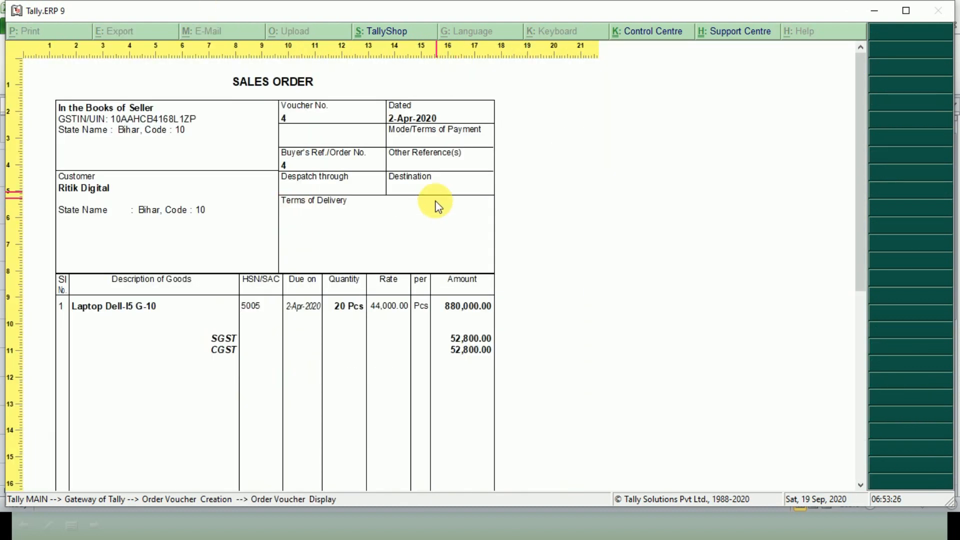
pyautogui.moveTo(863, 221); pyautogui.dragTo(868, 420)
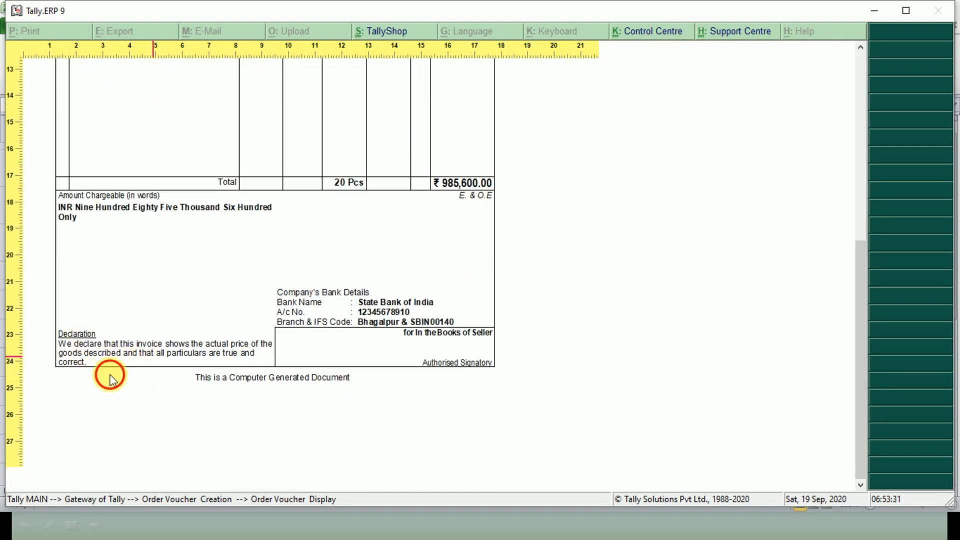
pyautogui.press('Escape')
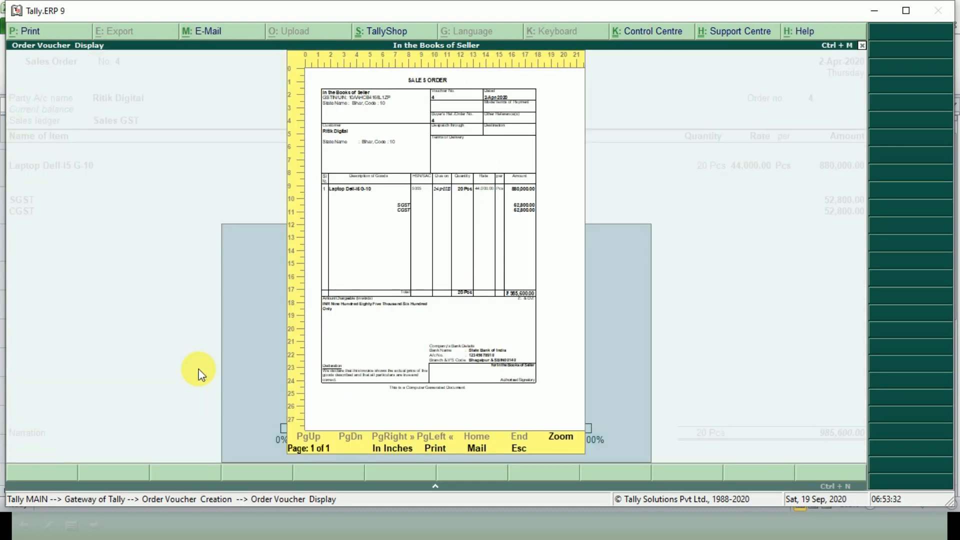
pyautogui.press('Escape')
pyautogui.press('Escape')
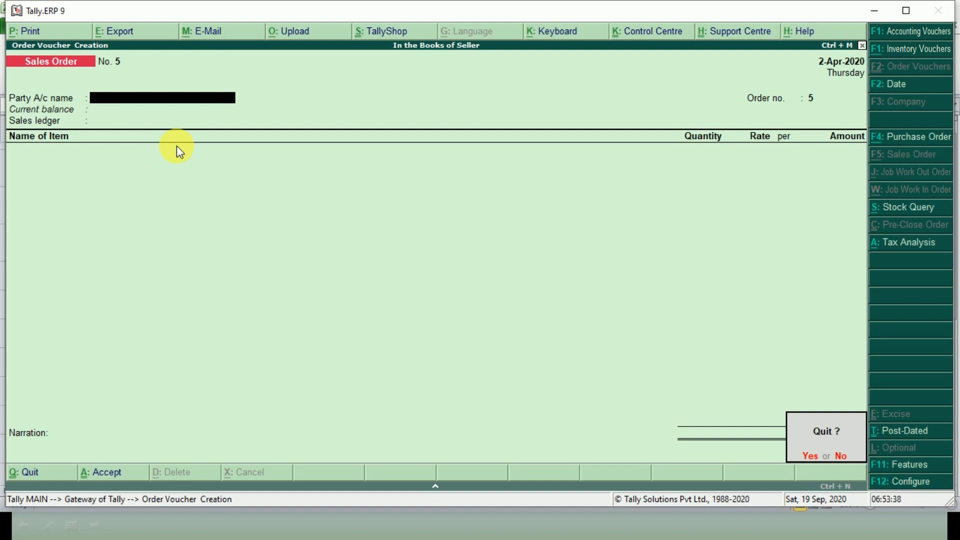
pyautogui.press('Return')
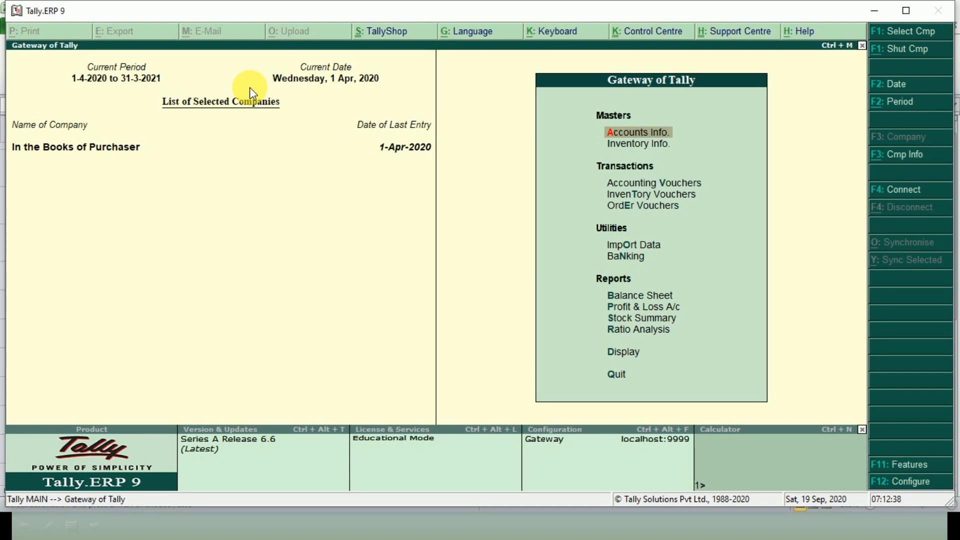
# Open a new purchase order voucher in the purchaser's books and maximize the window.
pyautogui.press('Down')
pyautogui.press('Down')
pyautogui.press('Down')
pyautogui.press('Down')
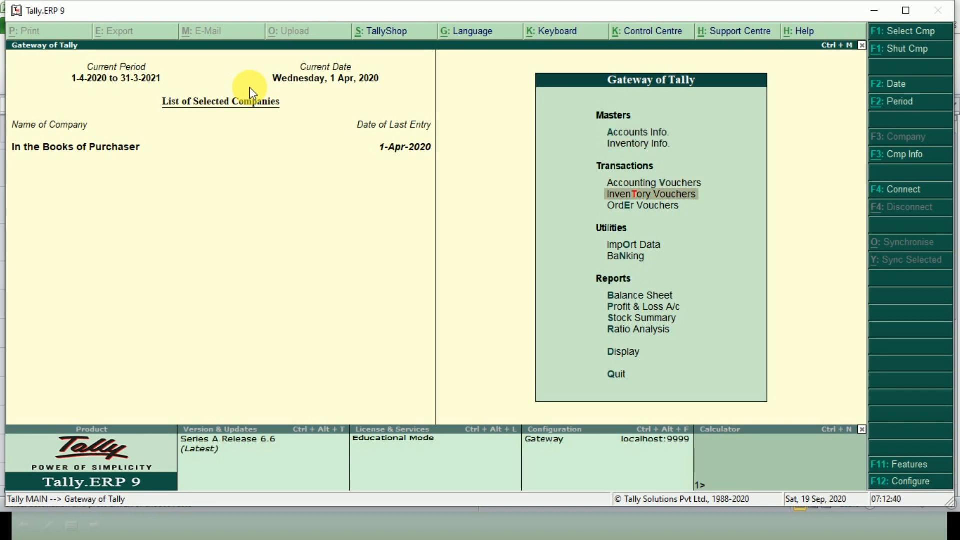
pyautogui.press('Return')
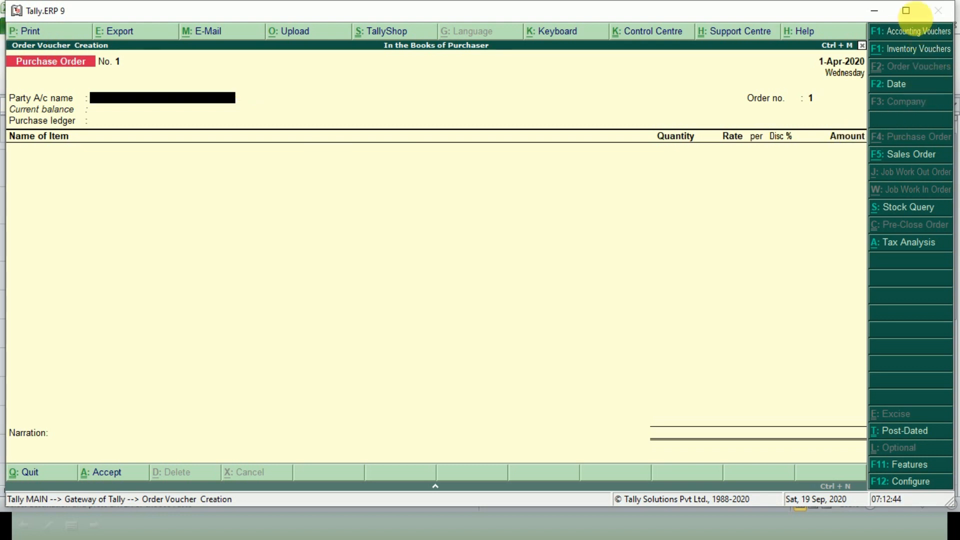
pyautogui.click(907, 11)
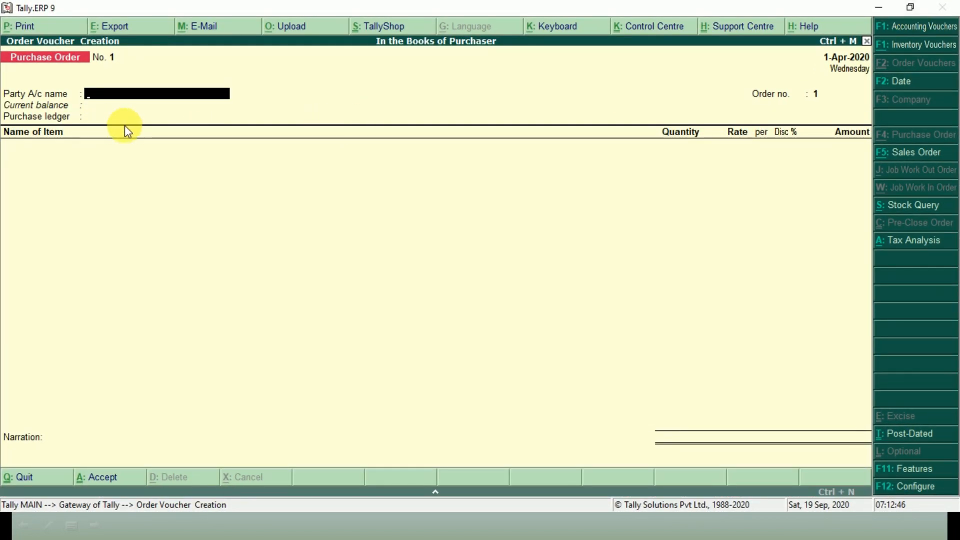
# Set COMPUTER WORLD as the party and Purchase GST as the purchase ledger, keeping the suggested order number.
pyautogui.write('CO')
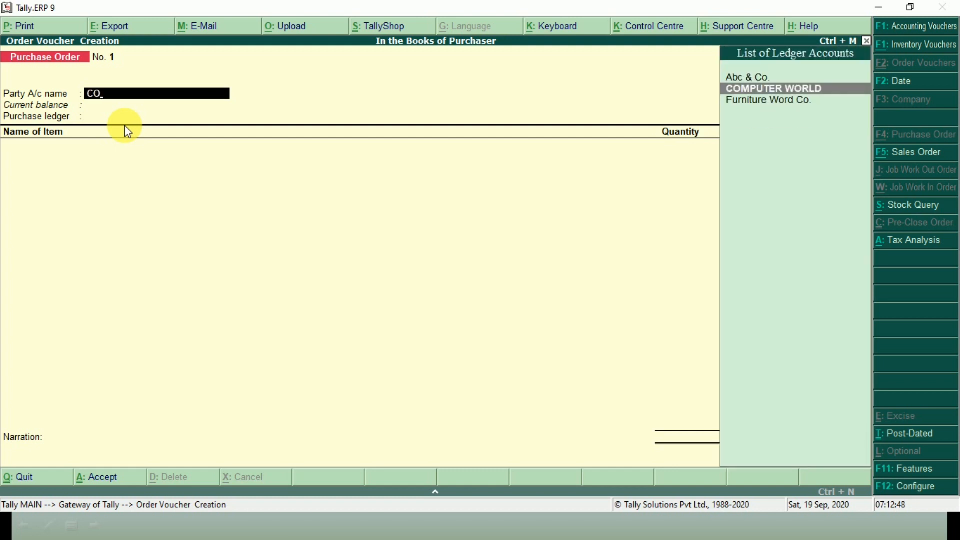
pyautogui.press('Return')
pyautogui.hotkey('ctrl', 'a')
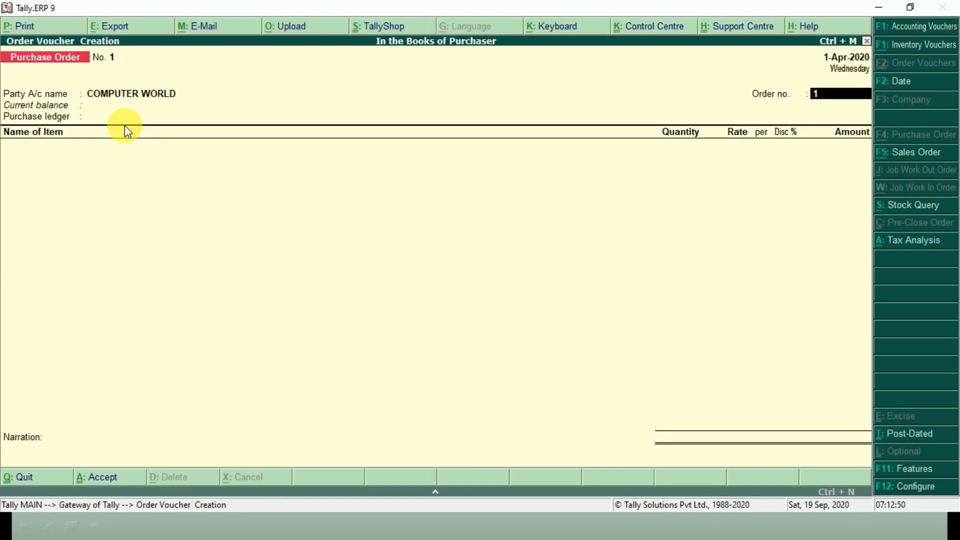
pyautogui.press('Return')
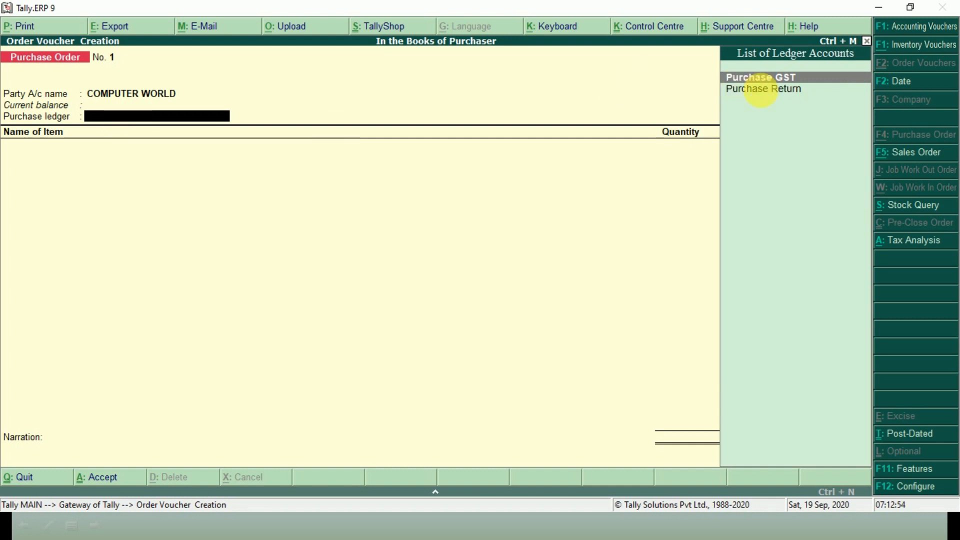
pyautogui.click(759, 78)
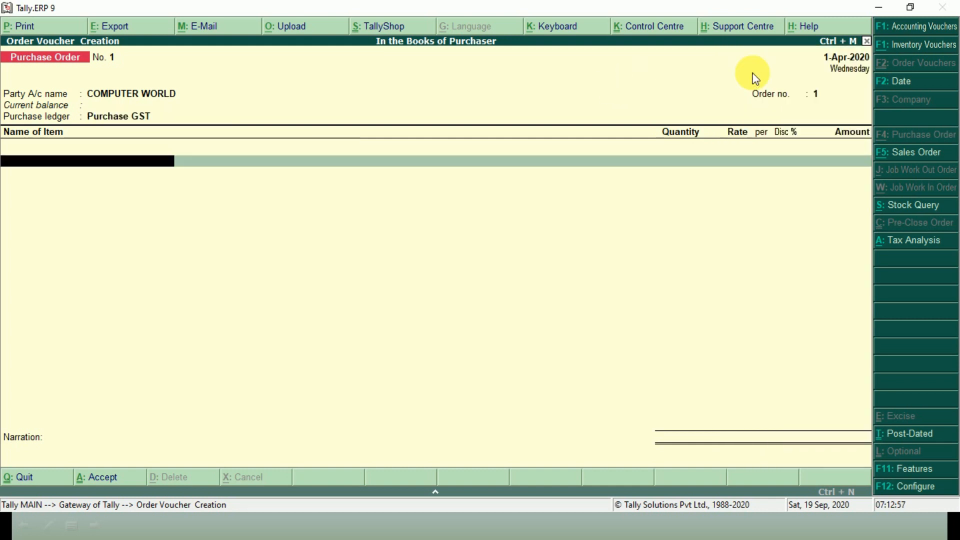
# Choose Laptop Dell-I5 G-10 as the purchase order item, leave its description blank and keep the suggested due date.
pyautogui.write('LA')
pyautogui.press('Return')
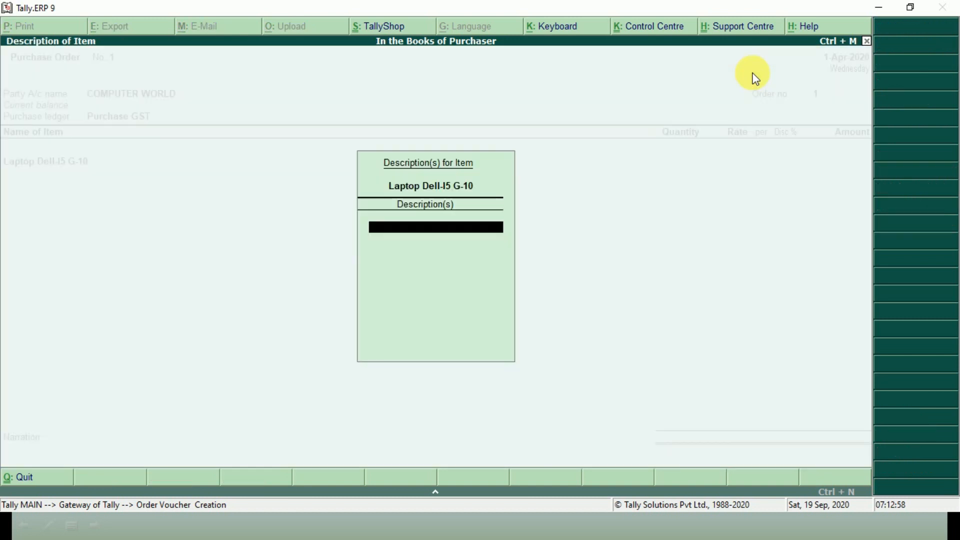
pyautogui.press('Return')
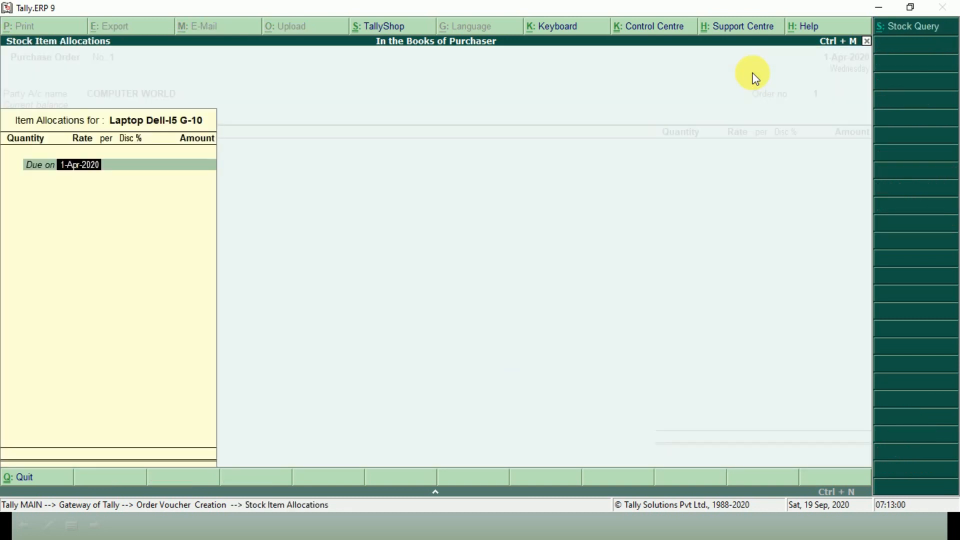
pyautogui.press('Return')
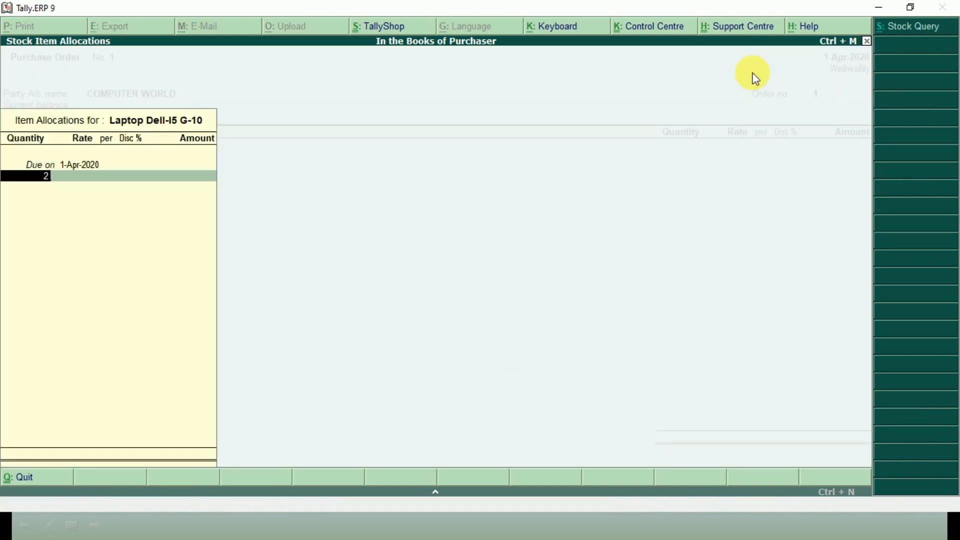
# Set the purchased laptop's quantity to 20 UNT and its rate to 44,000 without a discount, and complete the item allocation.
pyautogui.write('20')
pyautogui.press('Return')
pyautogui.write('44000')
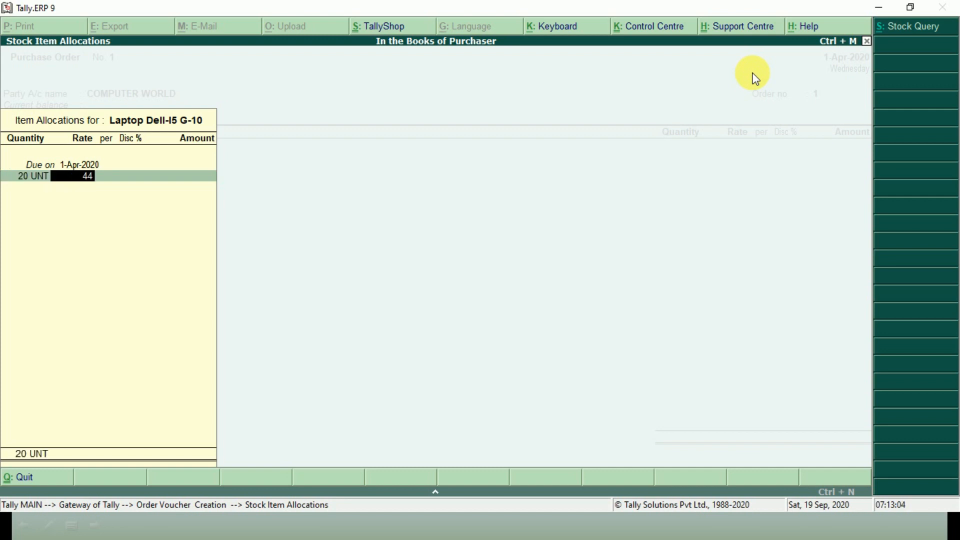
pyautogui.press('Return')
pyautogui.press('Return')
pyautogui.press('Return')
pyautogui.press('Return')
pyautogui.press('Return')
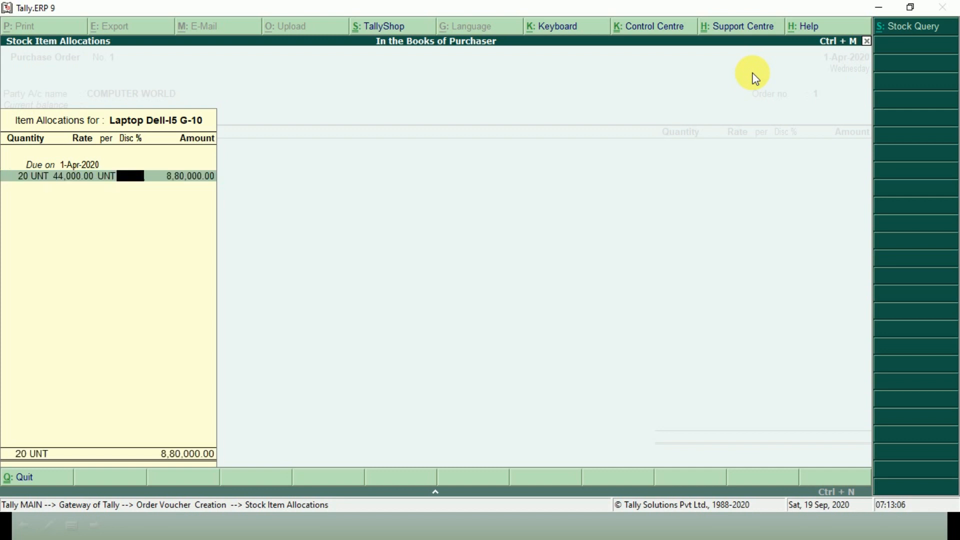
pyautogui.press('Return')
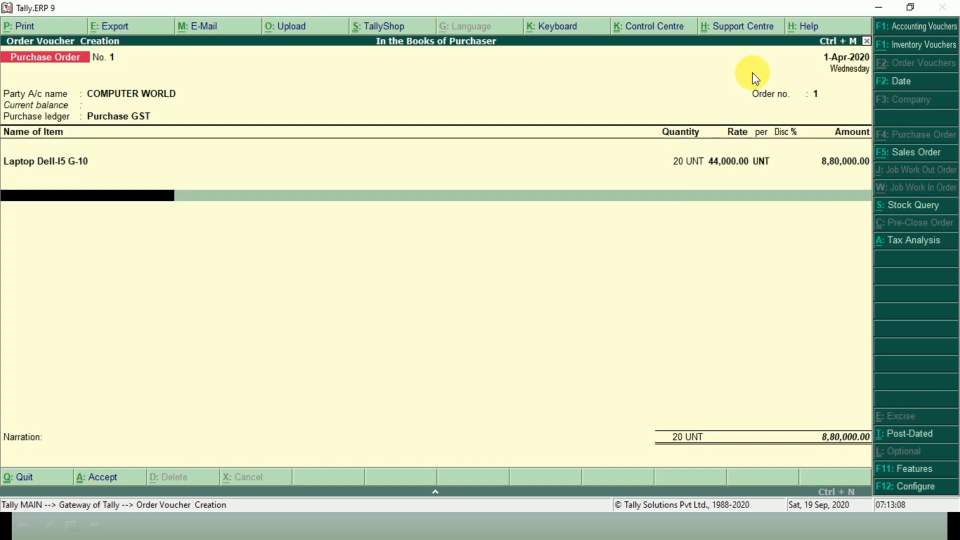
# Add the SGST and CGST ledgers with their calculated amounts to the purchase order.
pyautogui.write('SGS')
pyautogui.press('Return')
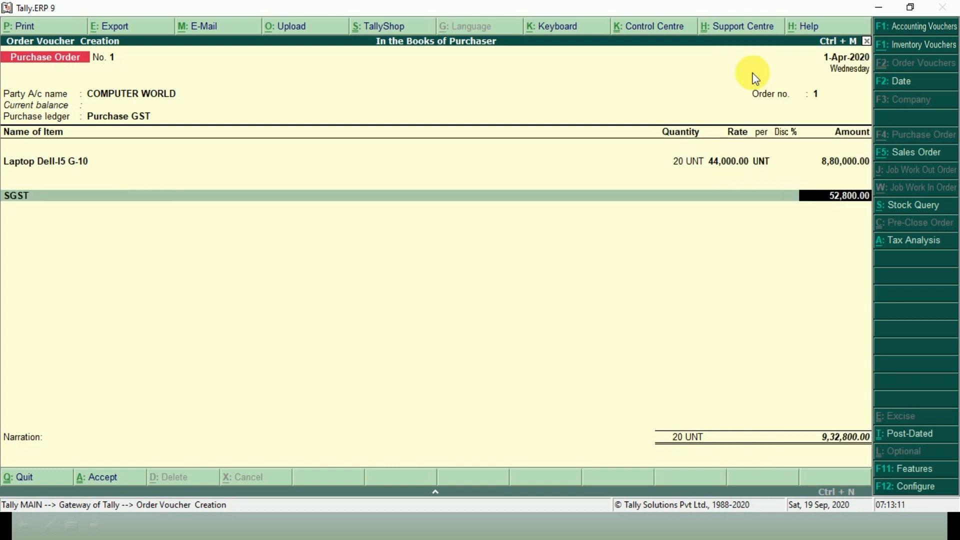
pyautogui.press('Return')
pyautogui.write('CGS')
pyautogui.press('Return')
pyautogui.press('Return')
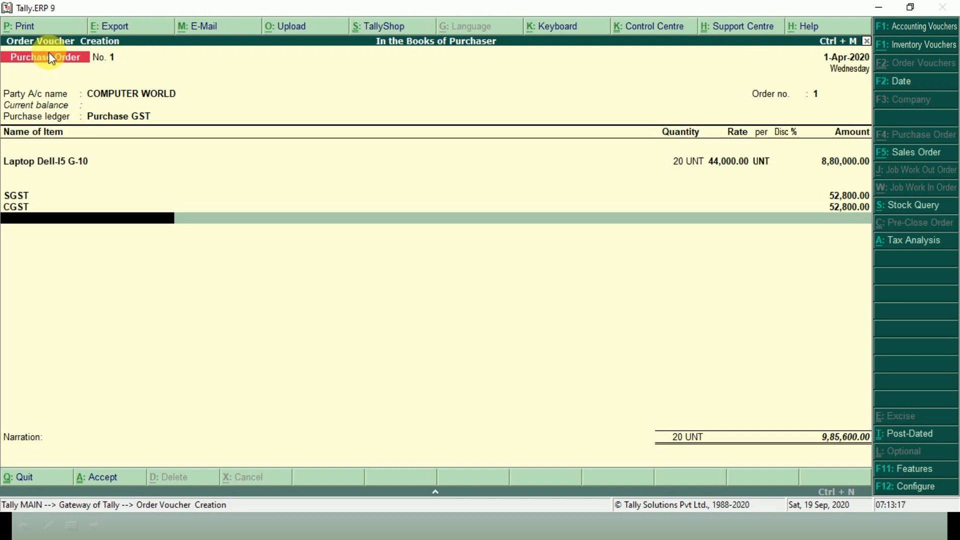
# Leave the narration blank and save the COMPUTER WORLD purchase order.
pyautogui.press('Return')
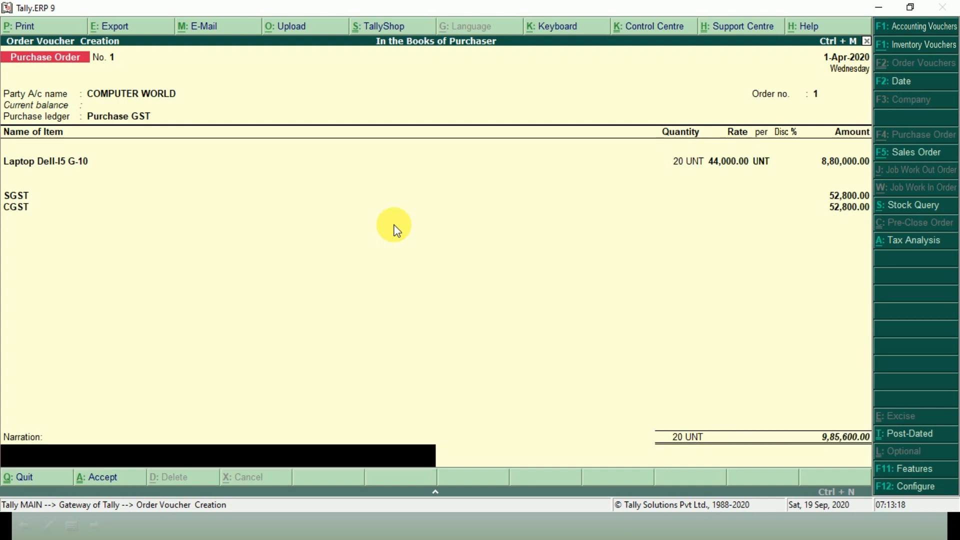
pyautogui.press('Return')
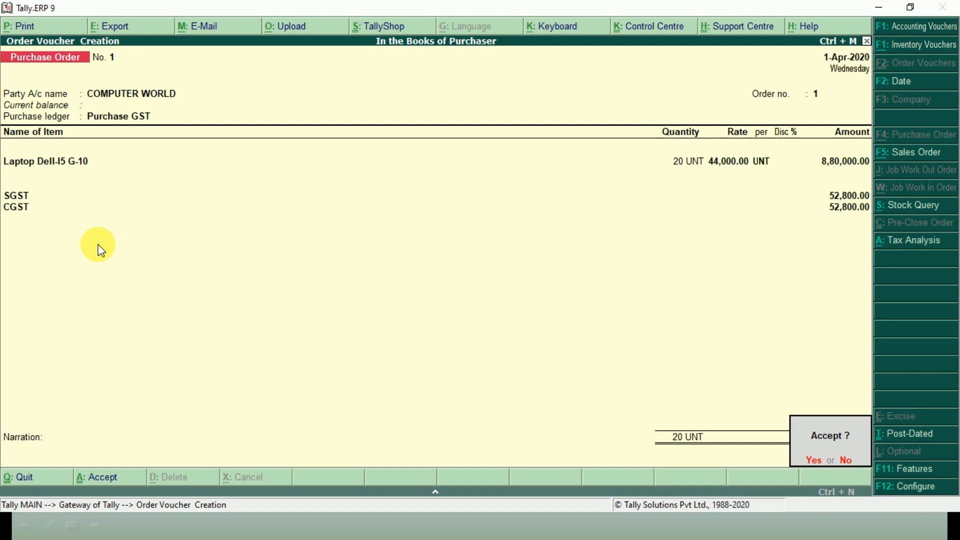
pyautogui.press('Return')
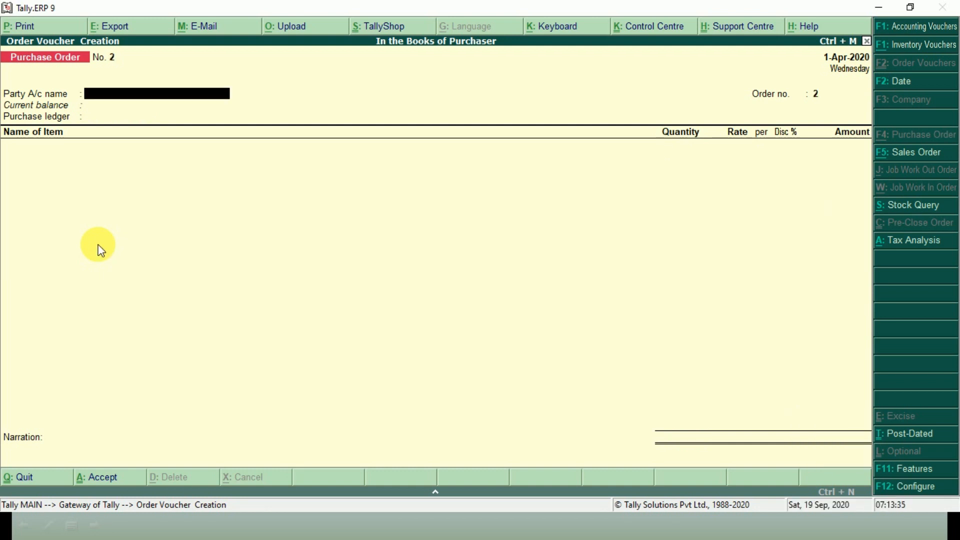
# Switch back to the Tally.ERP 9 window holding the seller's books and maximize it.
pyautogui.hotkey('alt', 'Tab')
pyautogui.hotkey('alt', 'Tab')
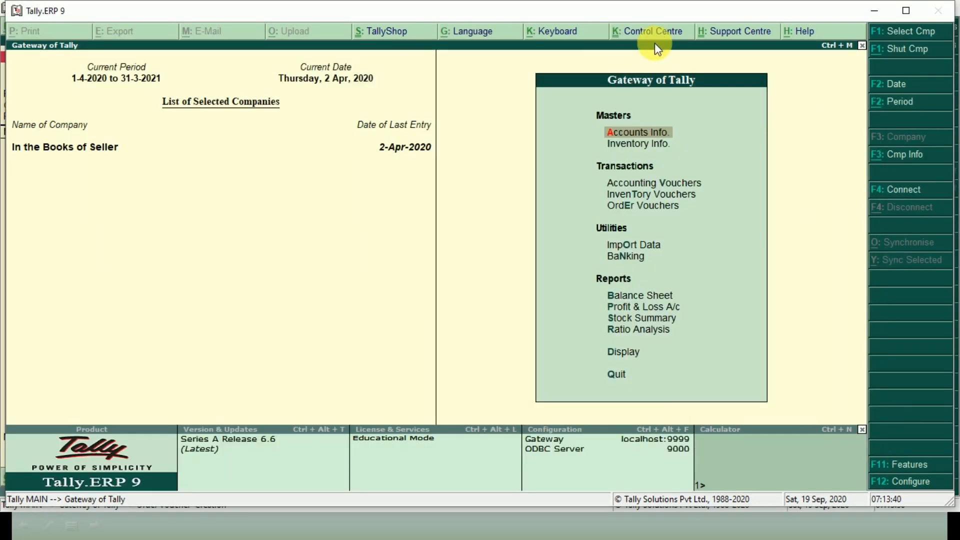
pyautogui.click(904, 11)
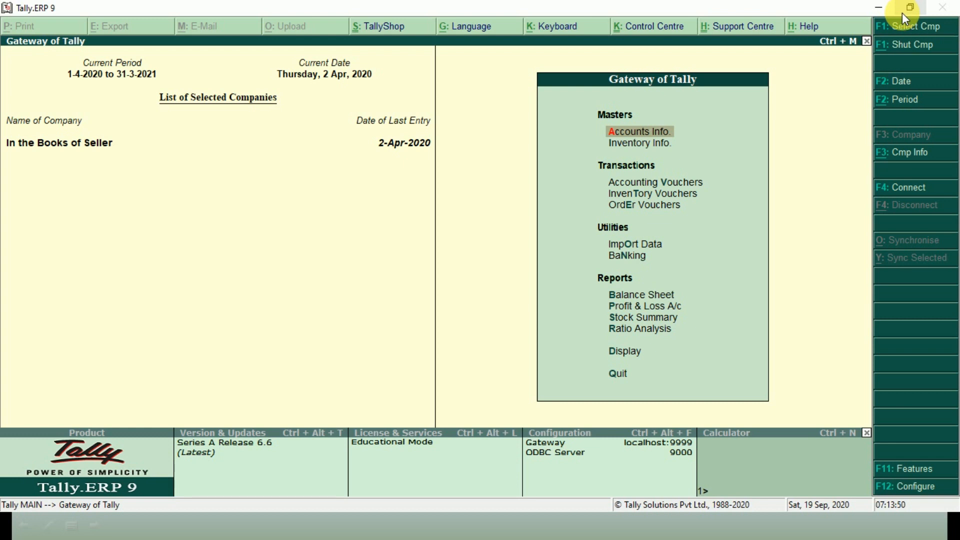
# Examine the purchaser and seller voucher sequence on the PowerPoint slide, and return to the seller's books in Tally.ERP 9.
pyautogui.hotkey('alt', 'Tab')
pyautogui.hotkey('alt', 'Tab')
pyautogui.hotkey('alt', 'Tab')
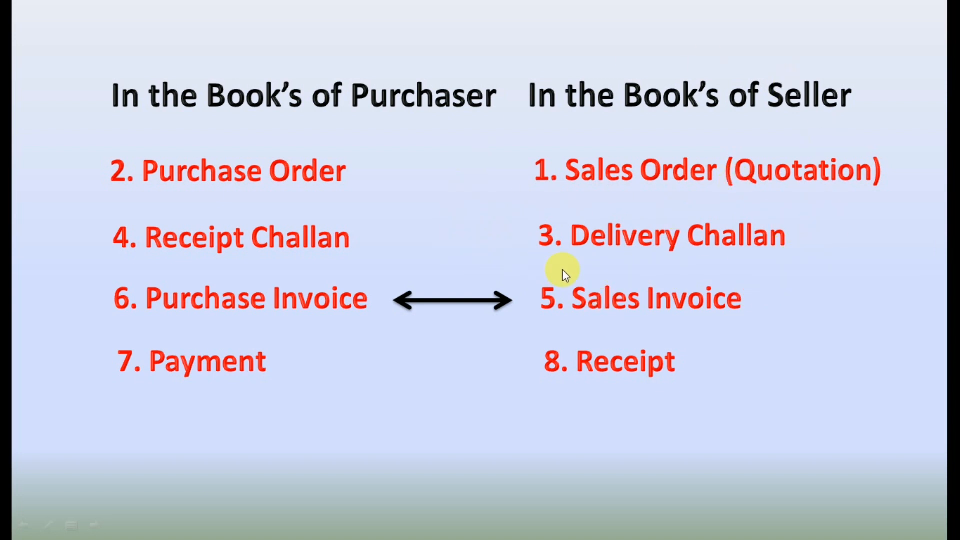
pyautogui.hotkey('alt', 'Tab')
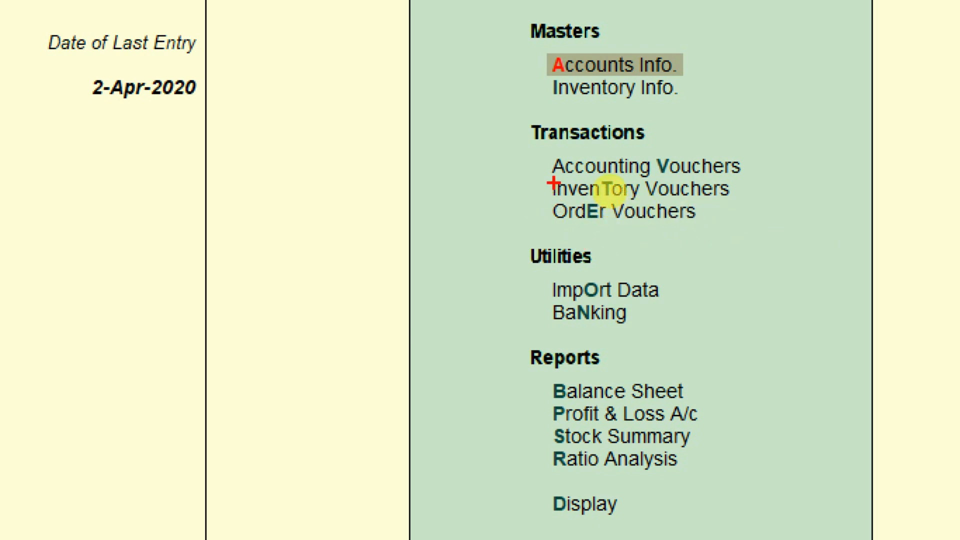
pyautogui.moveTo(544, 177)
pyautogui.mouseDown()
pyautogui.moveTo(703, 232)
pyautogui.moveTo(743, 202)
pyautogui.mouseUp()
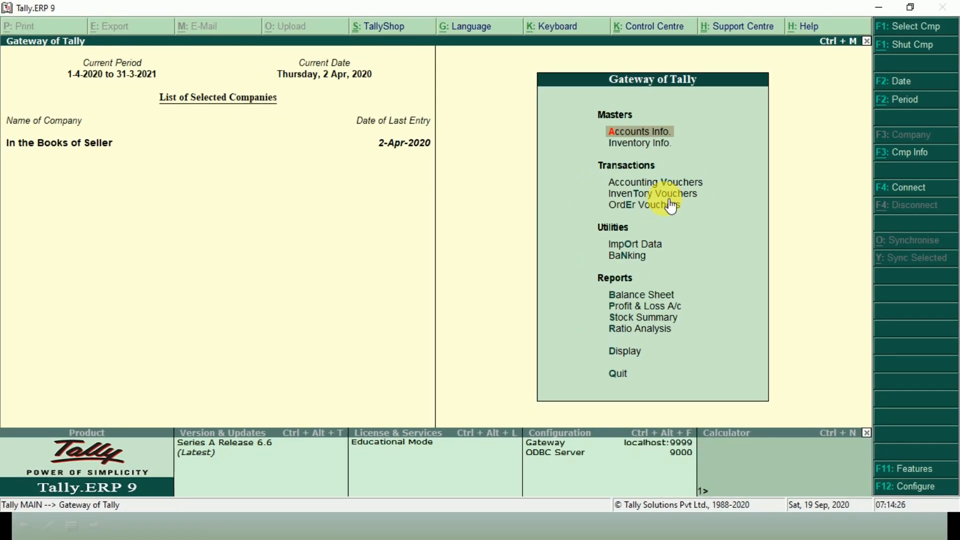
# Open a new delivery note among the inventory vouchers in the seller's books.
pyautogui.press('Down')
pyautogui.press('Down')
pyautogui.press('Down')
pyautogui.press('Return')
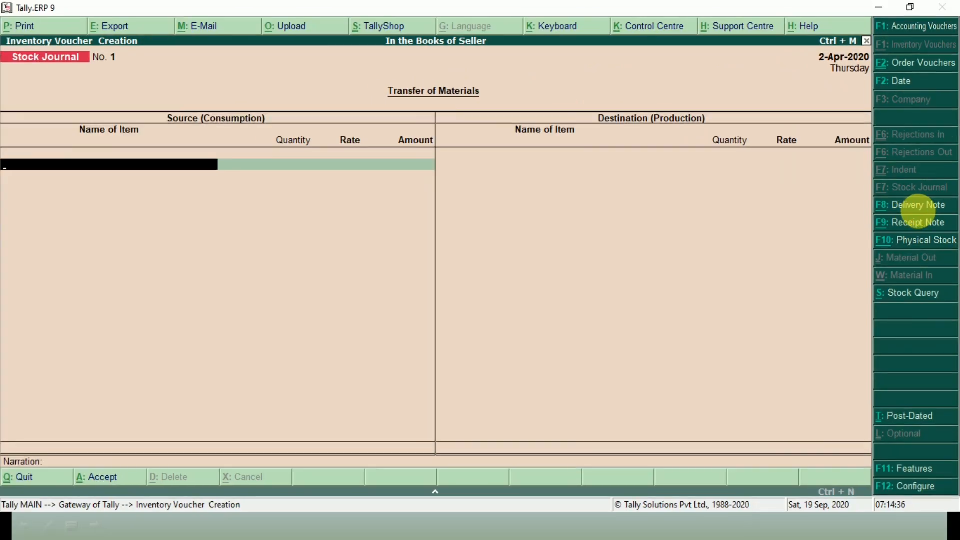
pyautogui.click(880, 209)
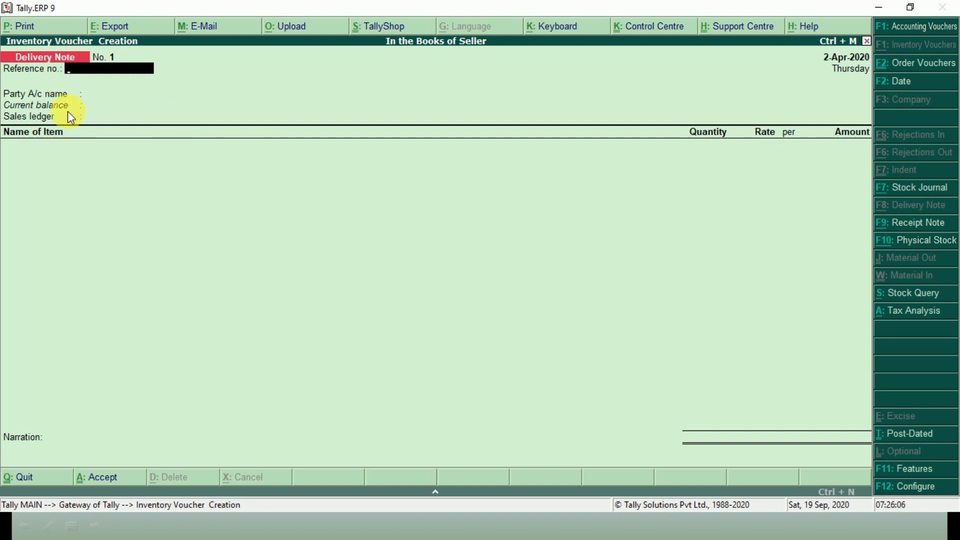
# Set Shafi Computer as the delivery note's party and link the last of its listed sales orders.
pyautogui.press('Return')
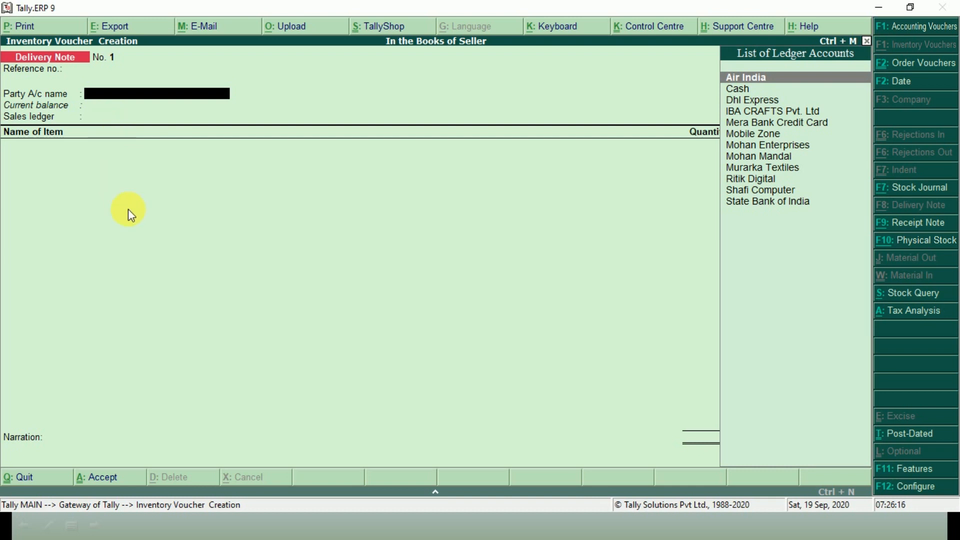
pyautogui.write('SH')
pyautogui.press('Return')
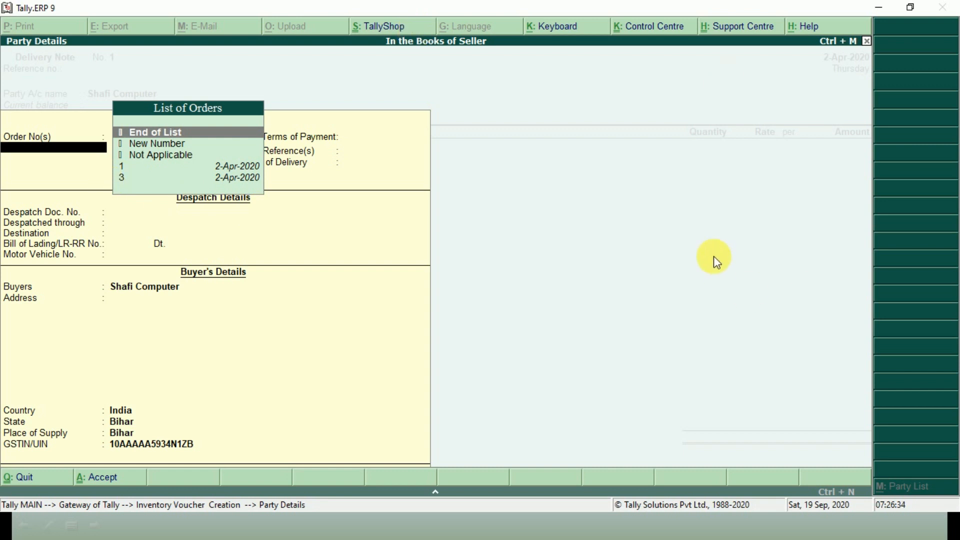
pyautogui.press('Down')
pyautogui.press('Down')
pyautogui.press('Down')
pyautogui.press('Down')
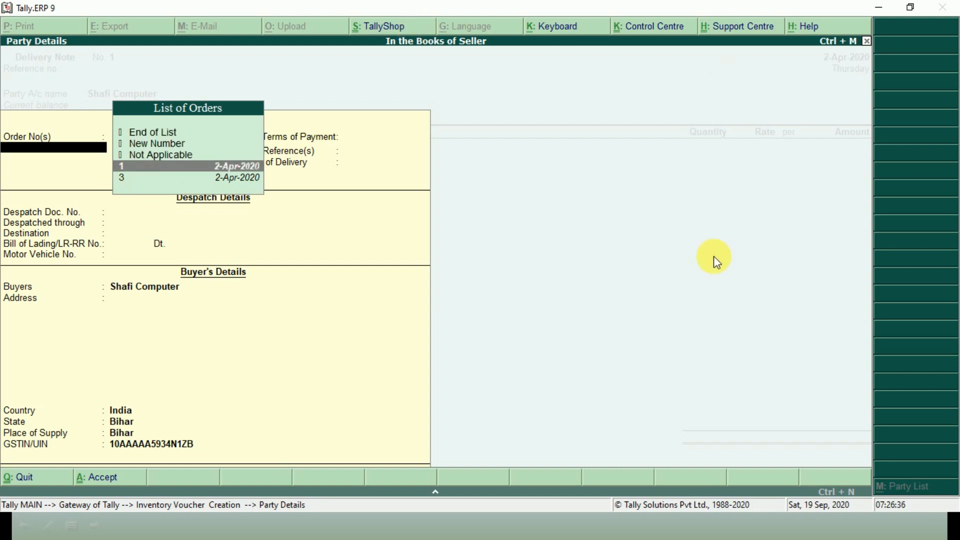
pyautogui.press('Return')
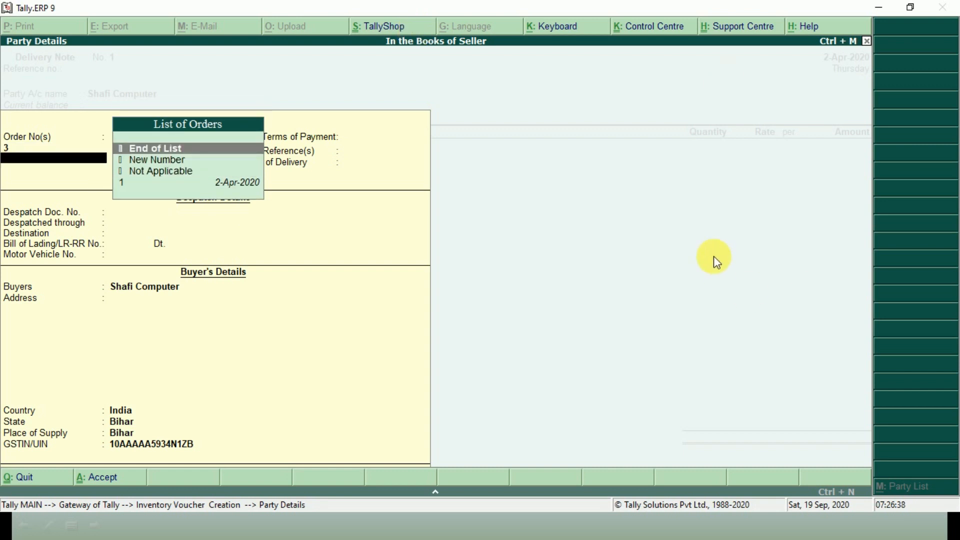
pyautogui.press('Return')
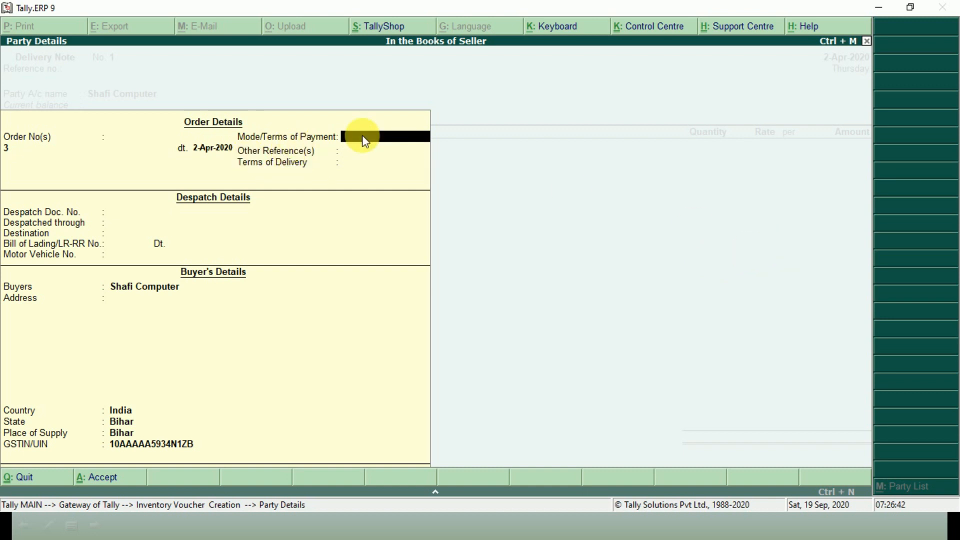
# Leave the payment and delivery terms blank and enter despatch document number 80, despatched through DHL.
pyautogui.press('Return')
pyautogui.press('Return')
pyautogui.press('Return')
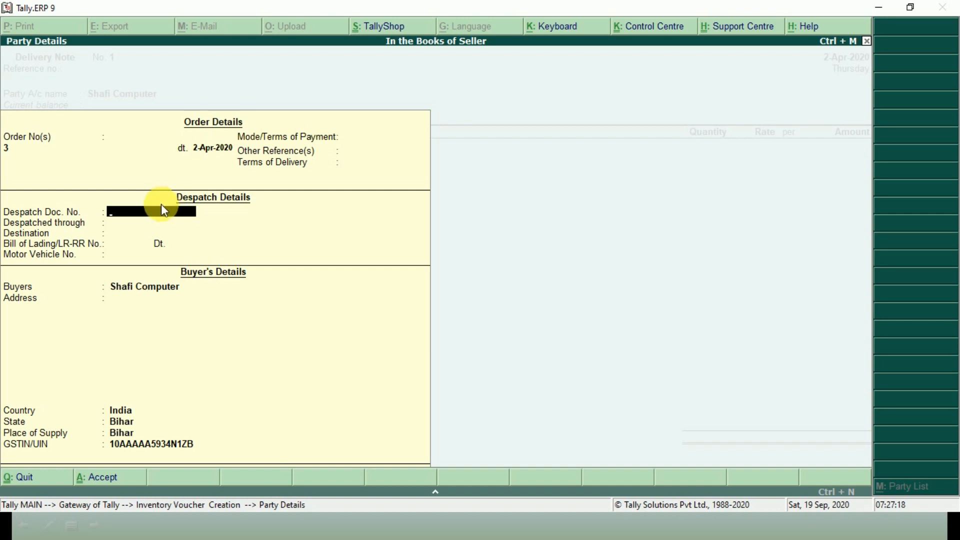
pyautogui.write('80')
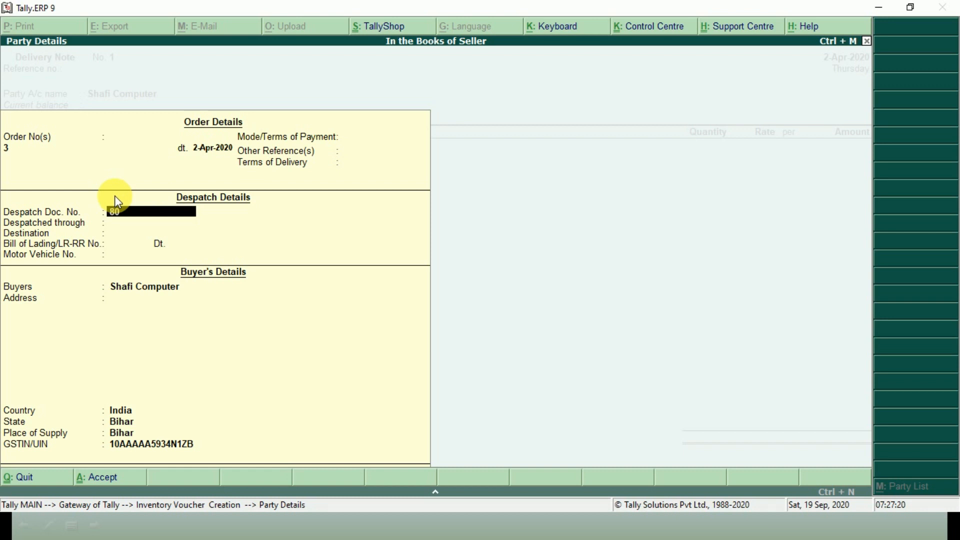
pyautogui.press('Return')
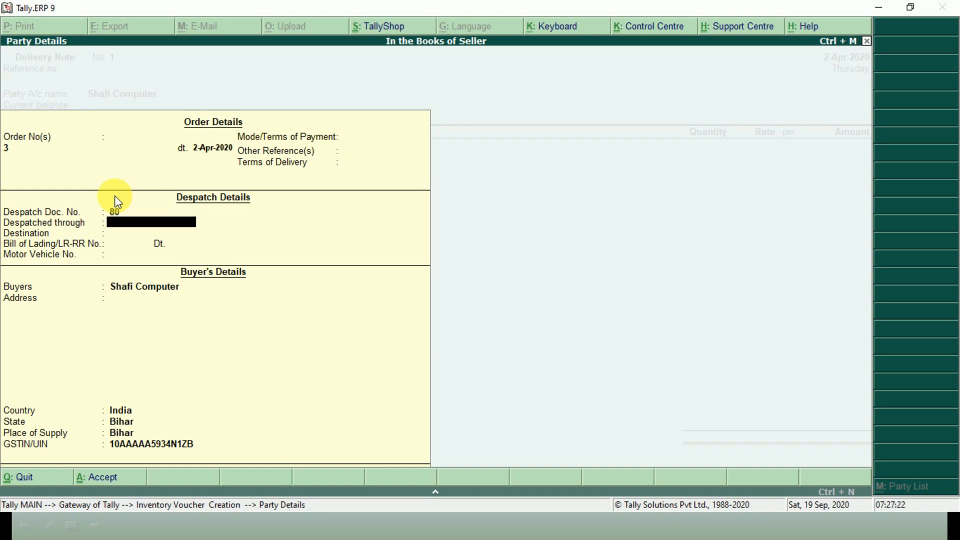
pyautogui.write('DHL')
pyautogui.press('Return')
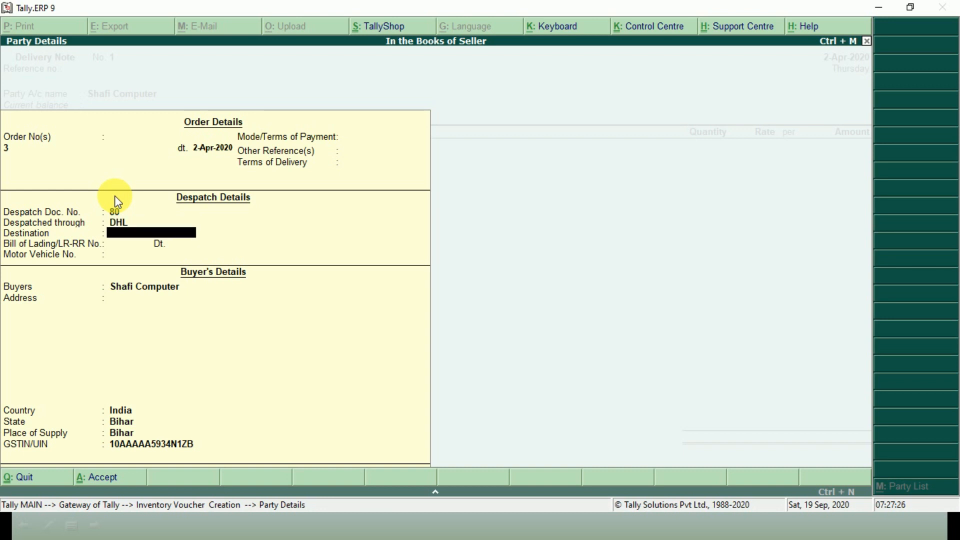
# Set the despatch destination to PATNA and accept the party details, keeping the remaining fields as they are.
pyautogui.write('PATNA')
pyautogui.press('Return')
pyautogui.press('Return')
pyautogui.press('Return')
pyautogui.press('Return')
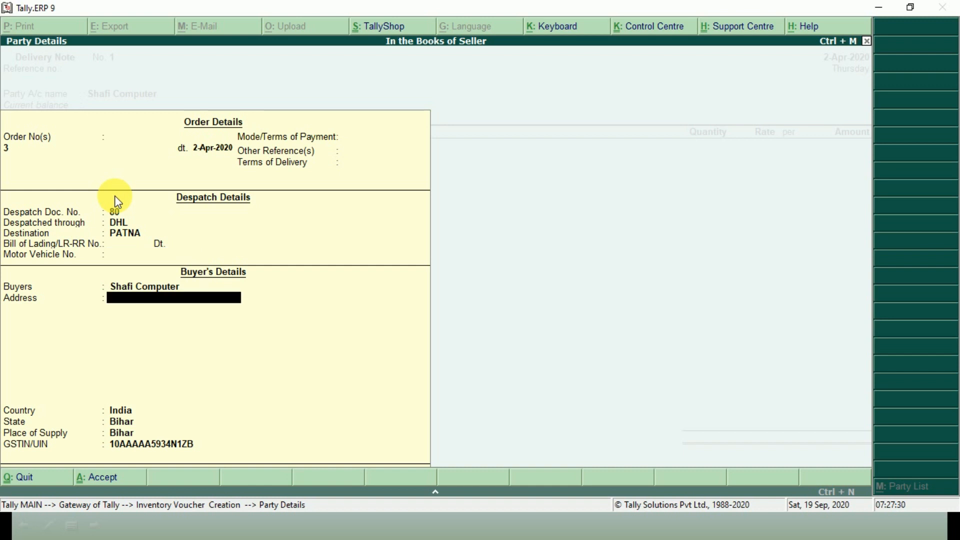
pyautogui.press('Return')
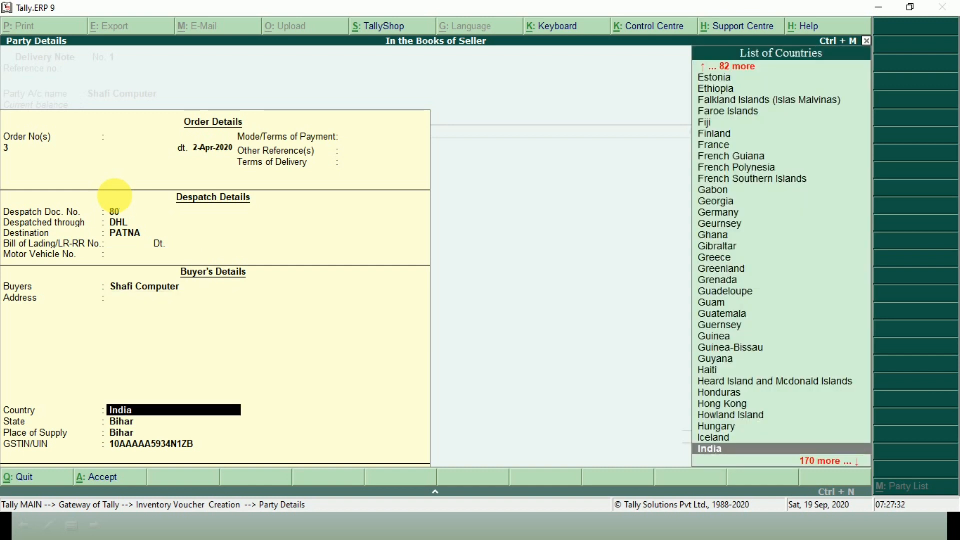
pyautogui.hotkey('ctrl', 'a')
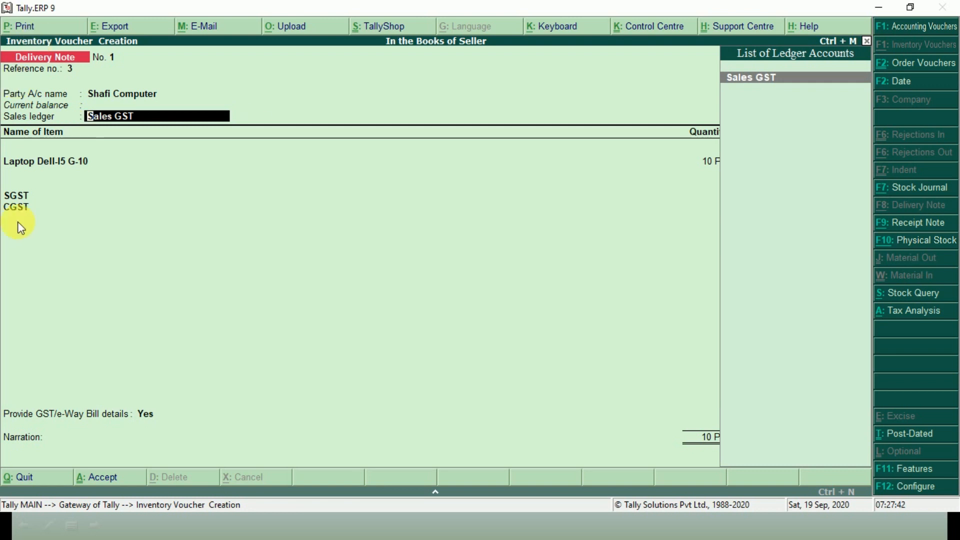
# Keep the Sales GST ledger and allocate 10 Pcs of Laptop Dell-I5 G-10 at 45,000 to tracking number 1 and the linked order.
pyautogui.press('Return')
pyautogui.press('Return')
pyautogui.press('Return')
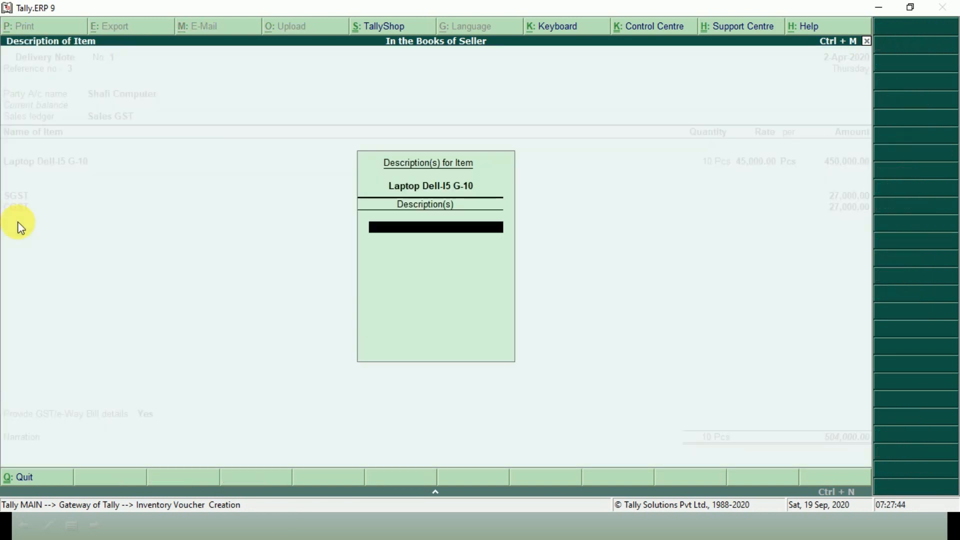
pyautogui.press('Return')
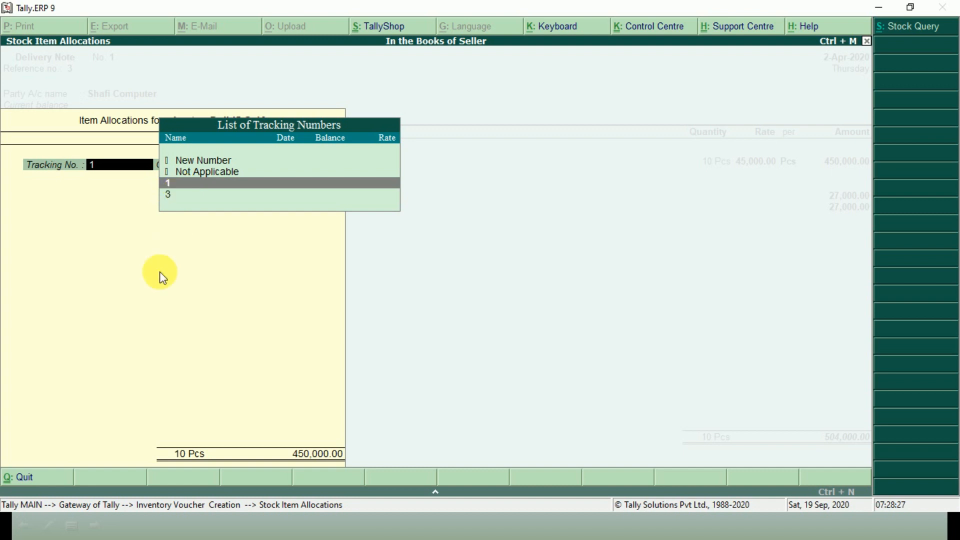
pyautogui.press('Return')
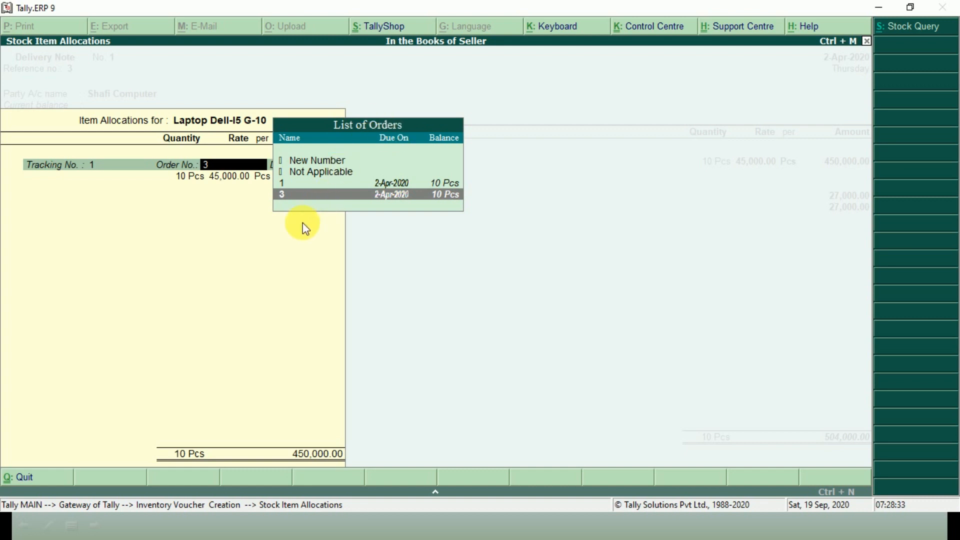
pyautogui.press('Return')
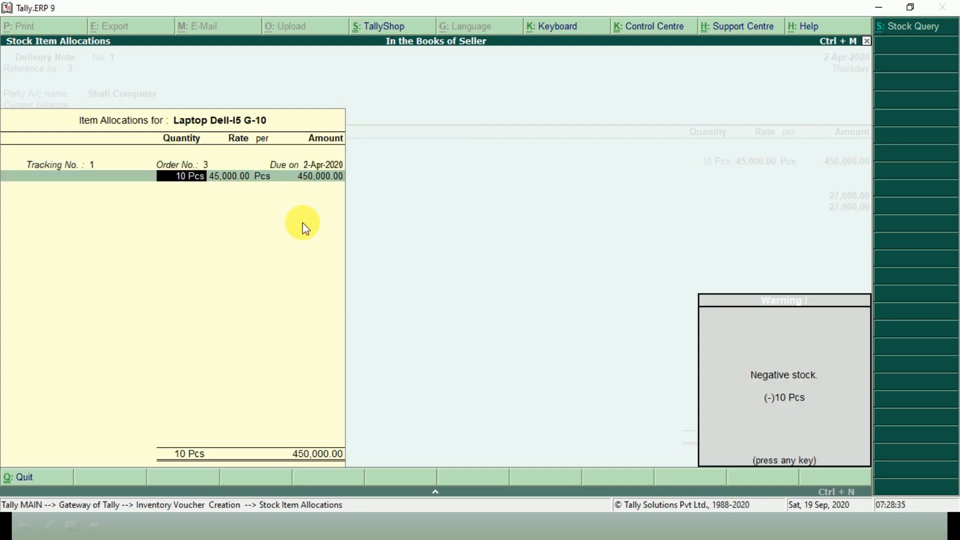
pyautogui.press('Return')
pyautogui.press('Return')
pyautogui.press('Return')
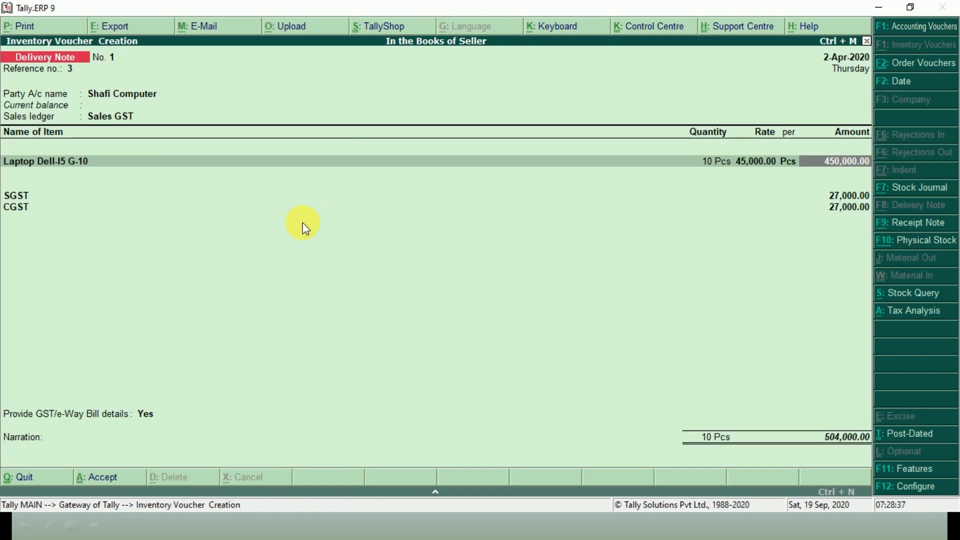
# Set the GST/e-Way Bill details option to No, leave the narration blank, and save the Shafi Computer delivery note.
pyautogui.press('Return')
pyautogui.press('Return')
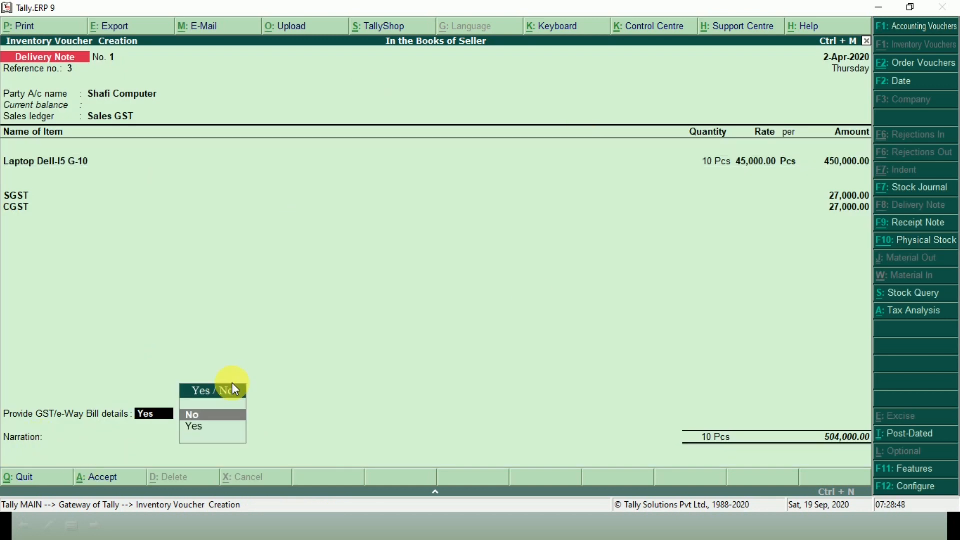
pyautogui.press('Return')
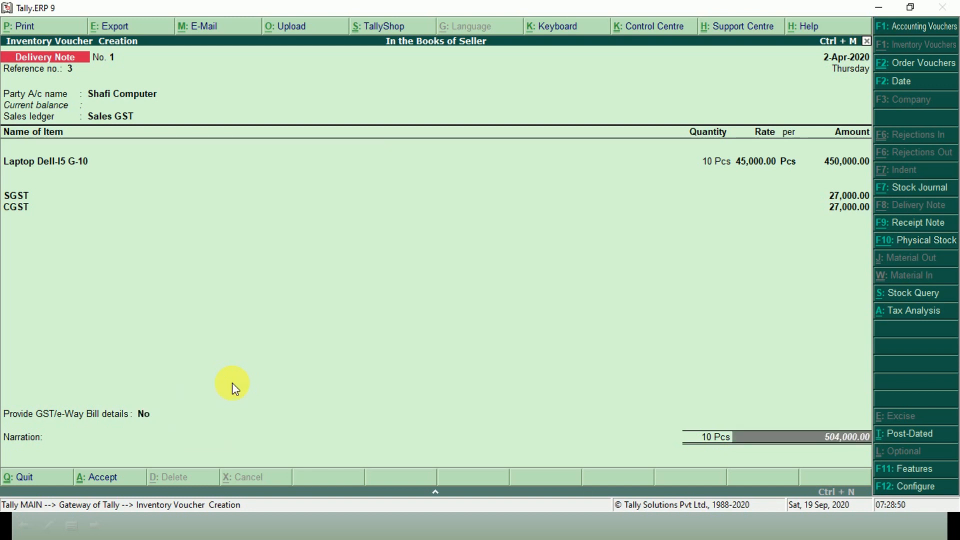
pyautogui.press('Return')
pyautogui.press('Return')
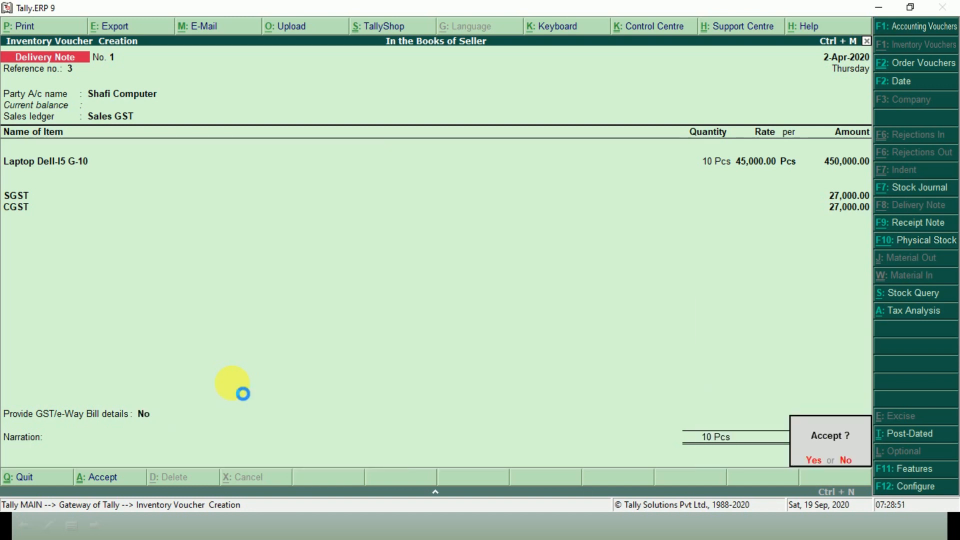
pyautogui.press('Return')
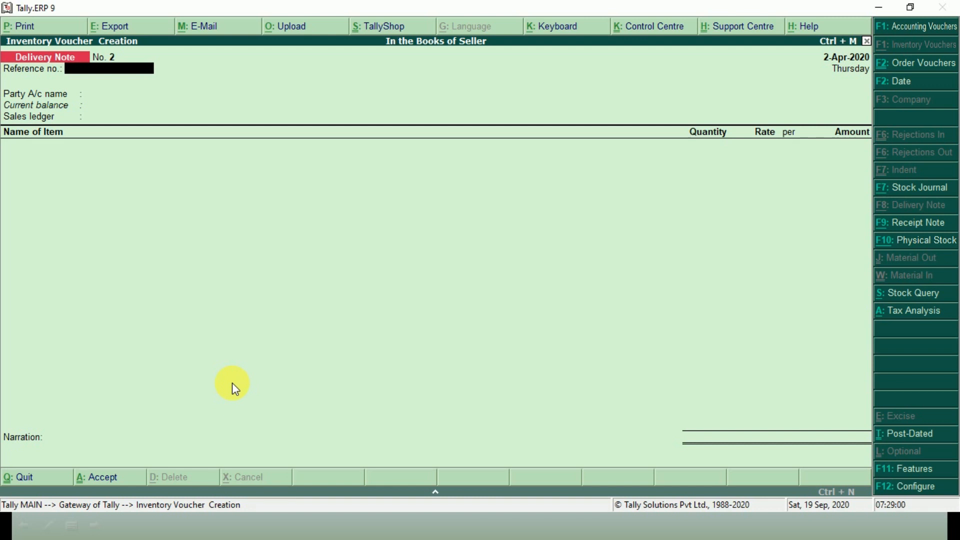
# Reopen the saved Shafi Computer delivery note and examine its print preview.
pyautogui.press('pageup')
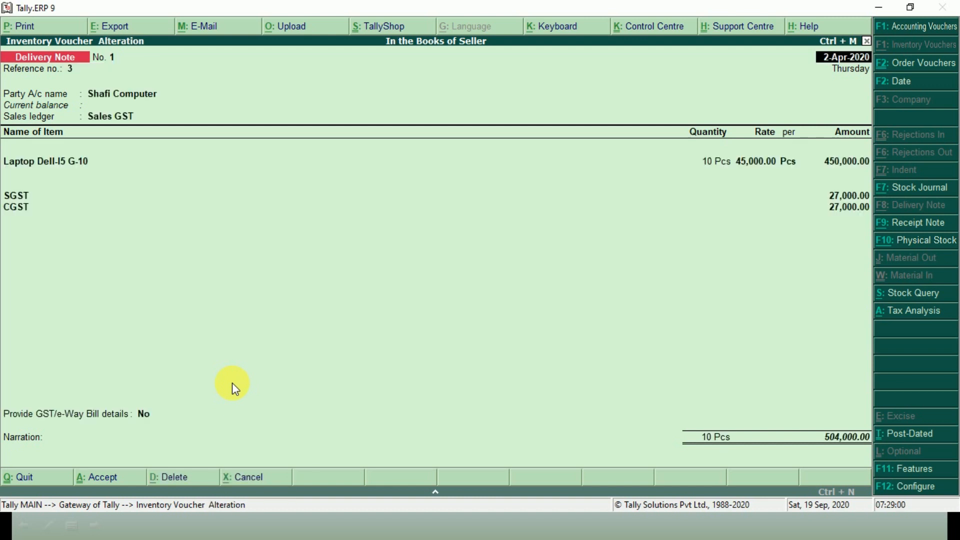
pyautogui.click(28, 28)
pyautogui.press('Return')
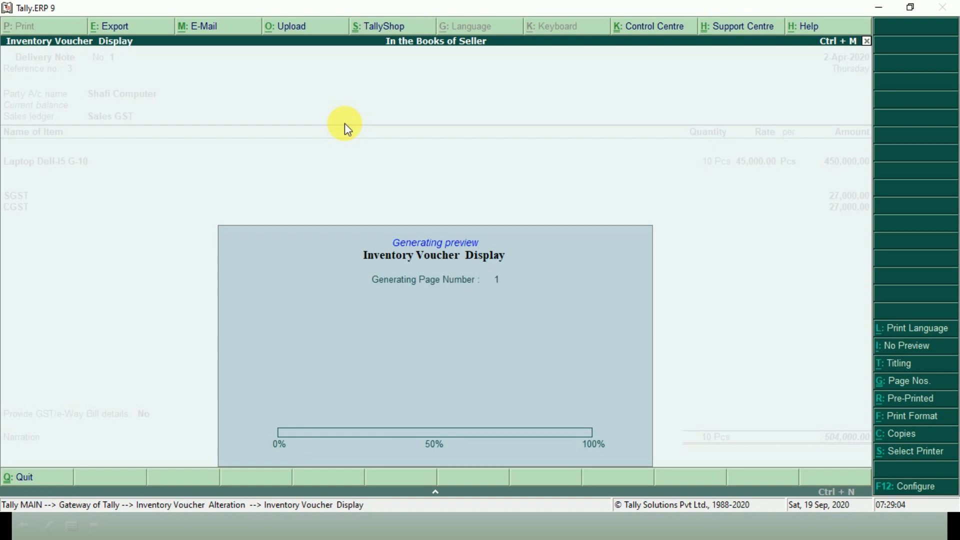
pyautogui.click(344, 123)
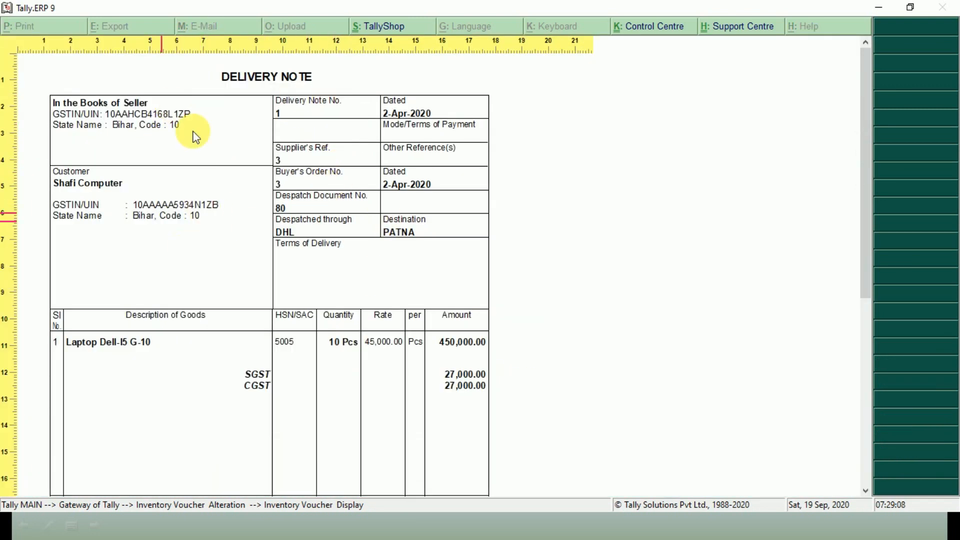
pyautogui.moveTo(866, 236); pyautogui.dragTo(890, 236)
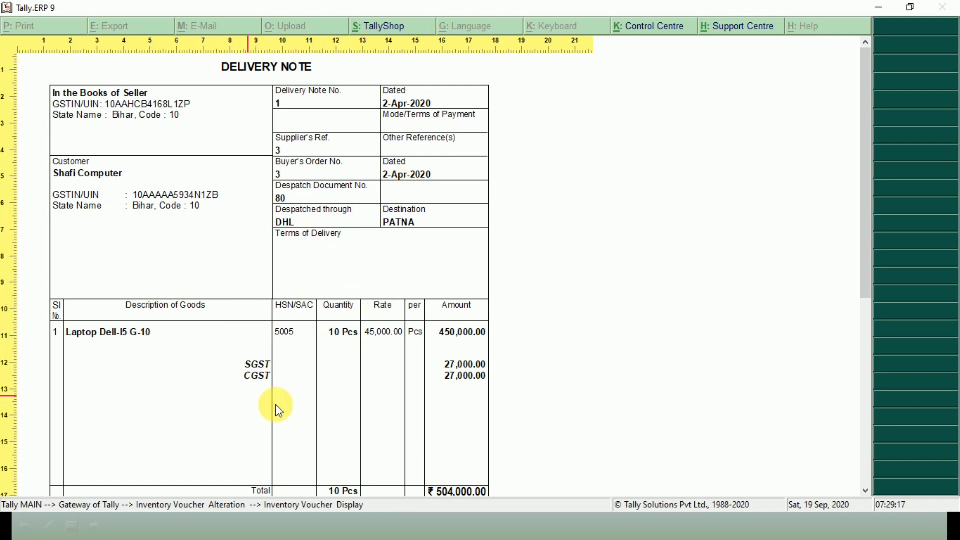
pyautogui.press('Escape')
pyautogui.press('Escape')
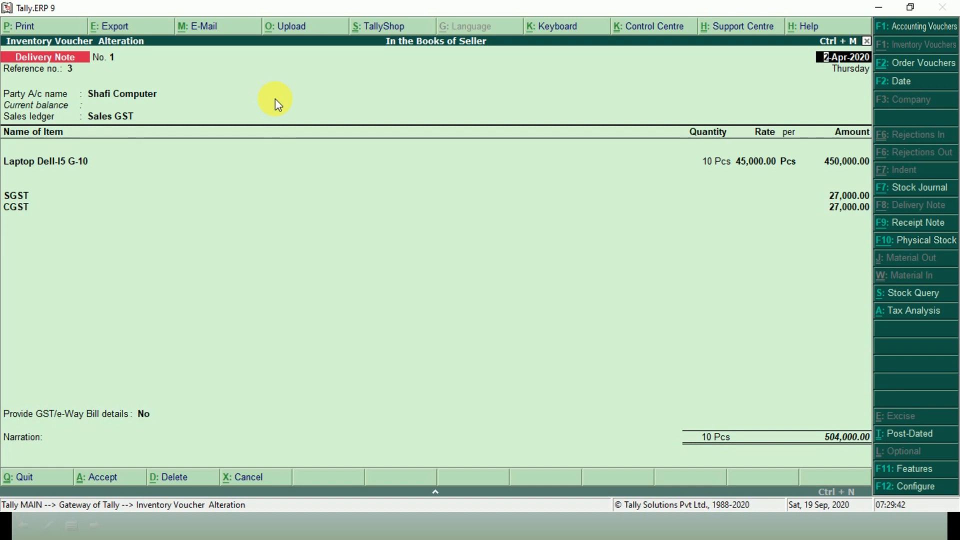
# Switch to the purchaser's books in the other Tally.ERP 9 window, quit the blank purchase order, and start a Receipt Note.
pyautogui.hotkey('alt', 'Tab')
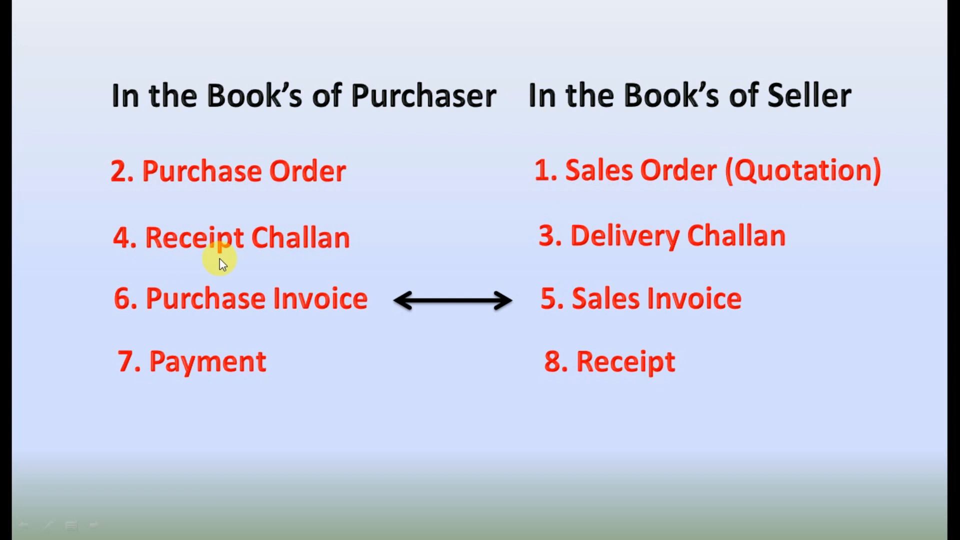
pyautogui.hotkey('alt', 'Tab')
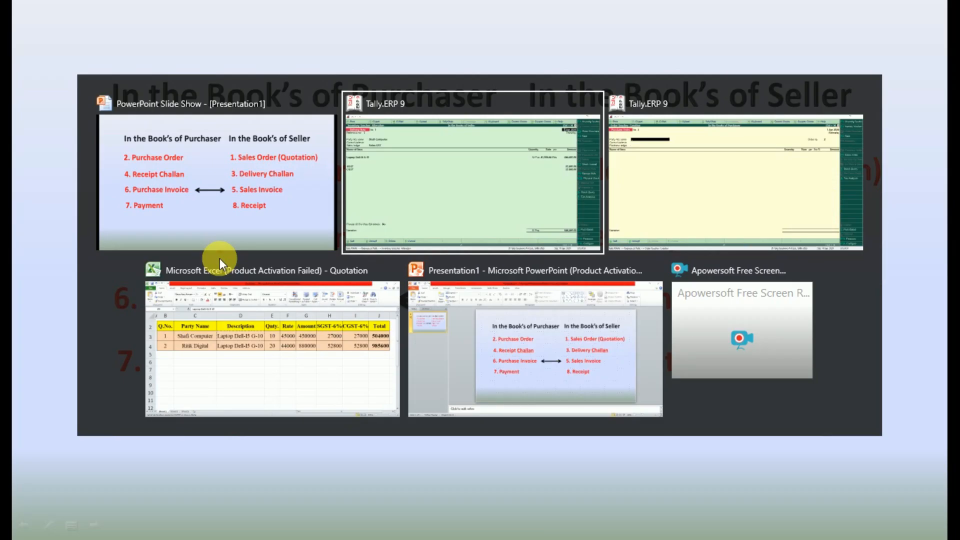
pyautogui.hotkey('alt', 'Tab')
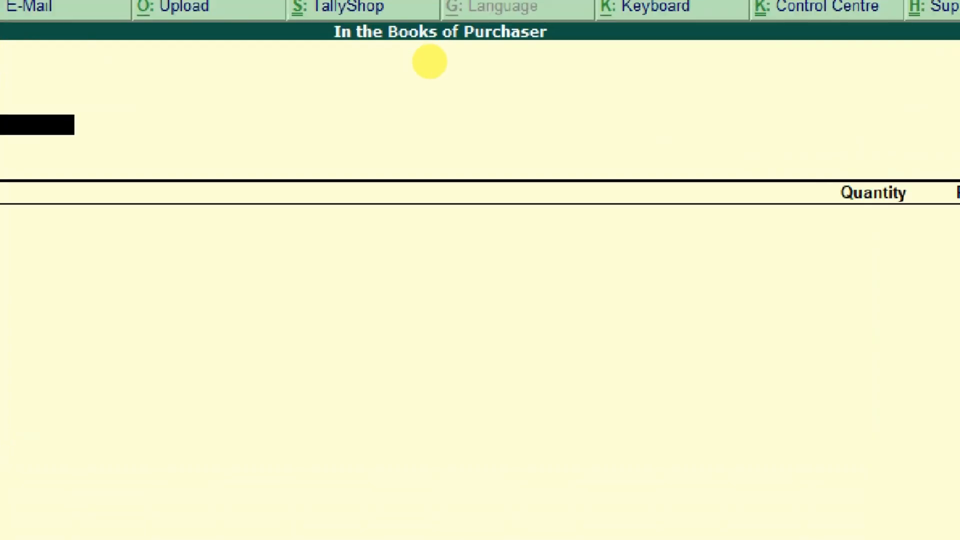
pyautogui.press('Escape')
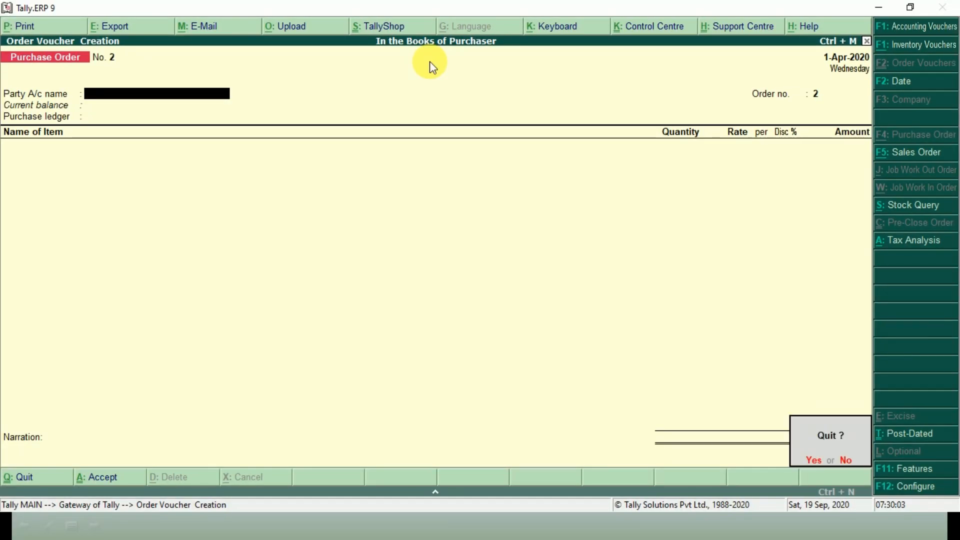
pyautogui.press('Return')
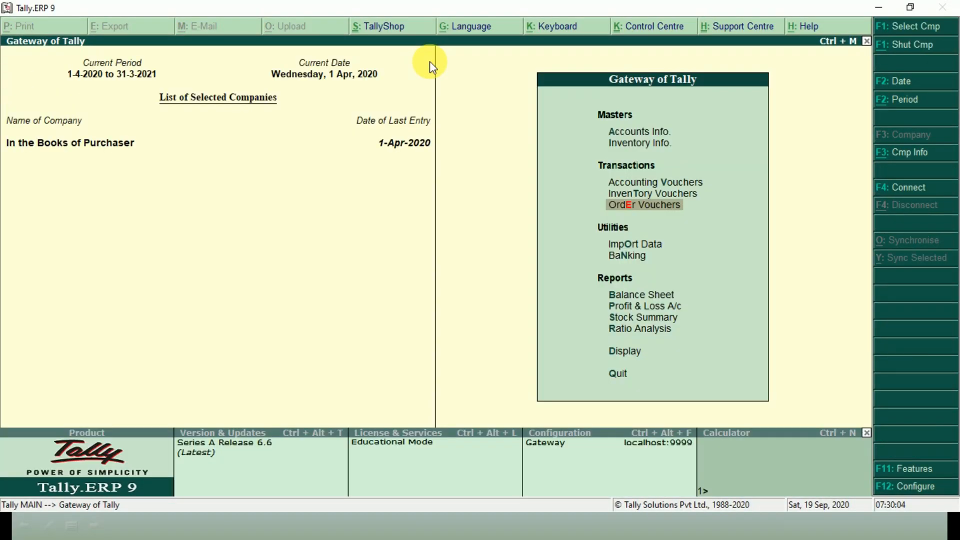
pyautogui.click(629, 198)
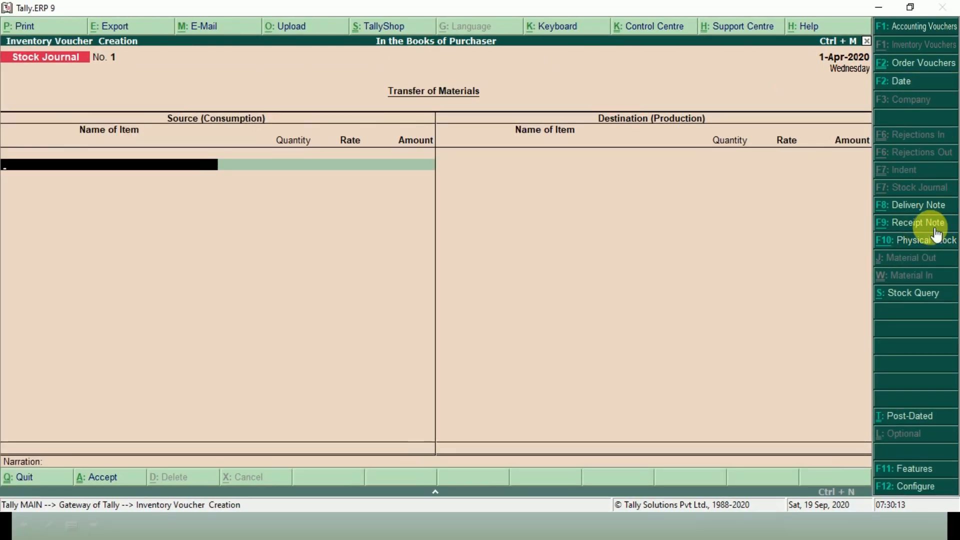
pyautogui.click(924, 226)
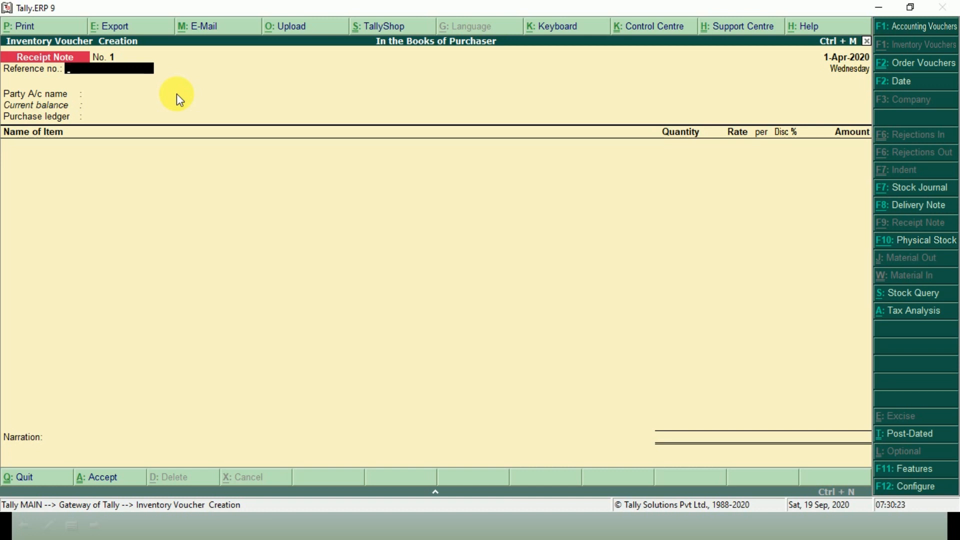
# Set the receipt note's party account to COMPUTER WORLD and link it to order number 1 dated 1-Apr-2020.
pyautogui.press('Return')
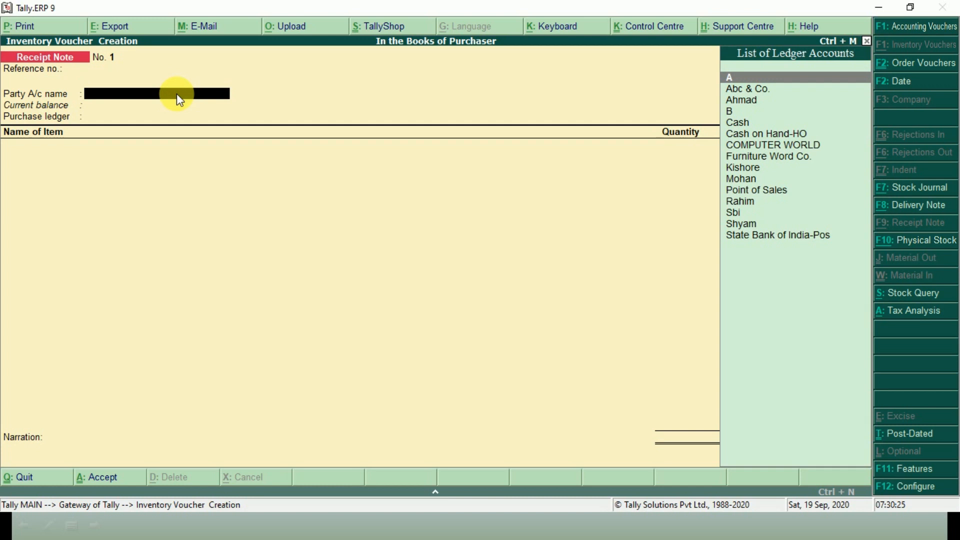
pyautogui.write('COM')
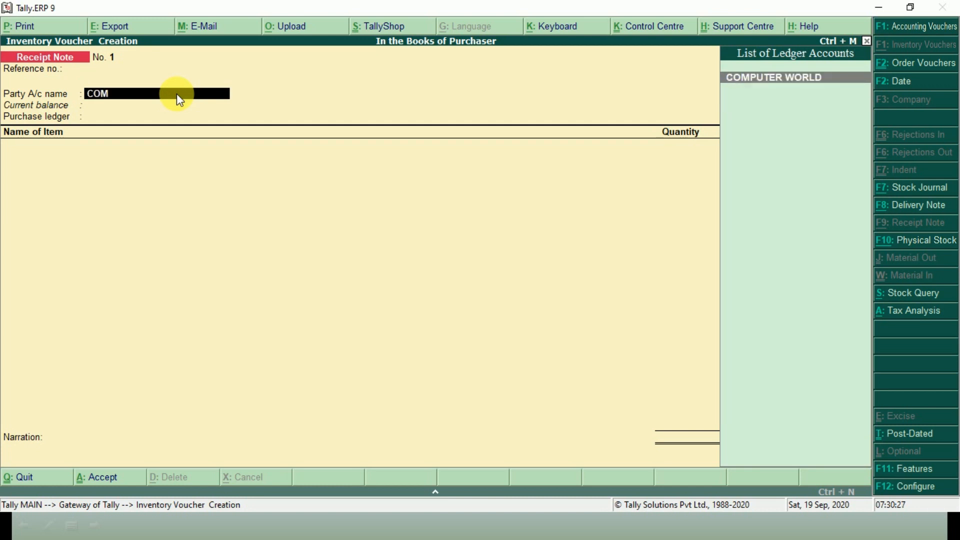
pyautogui.press('Return')
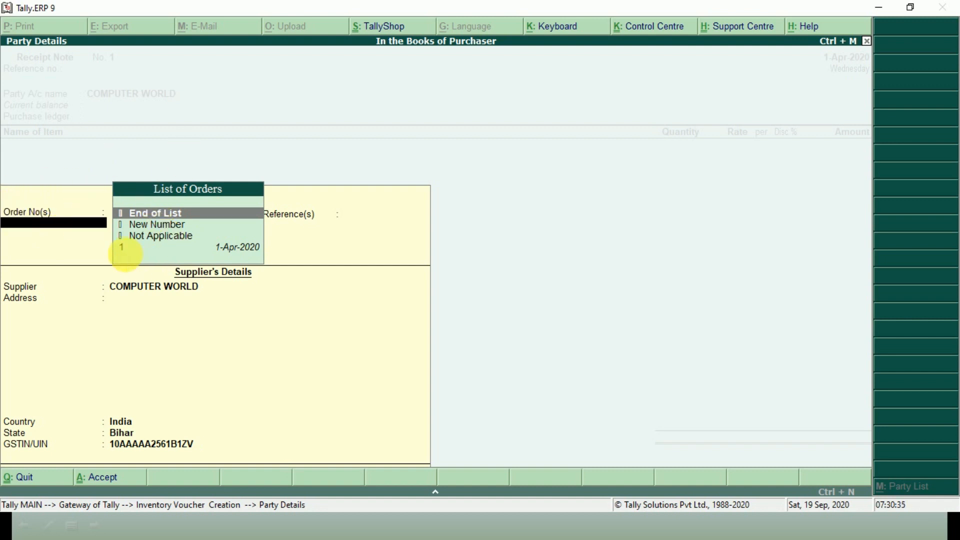
pyautogui.click(125, 250)
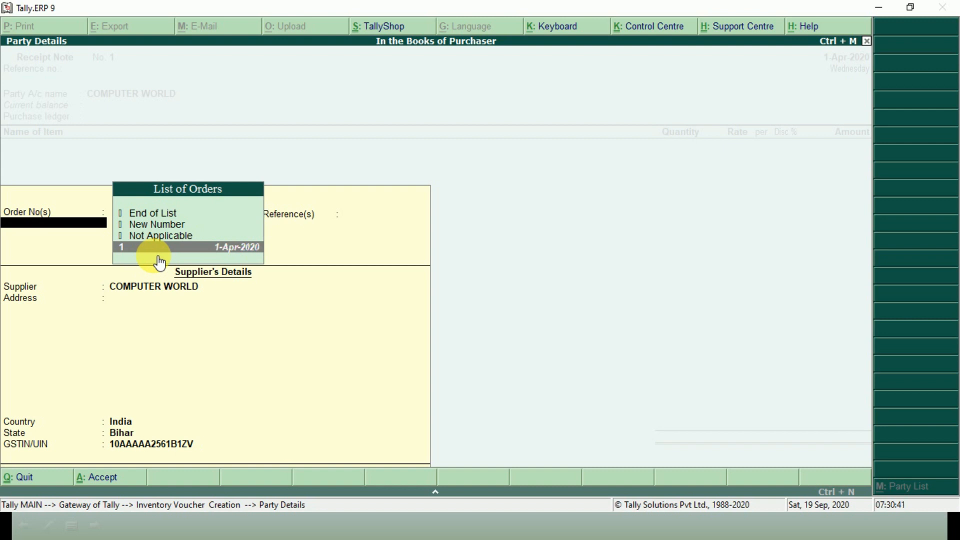
pyautogui.press('Return')
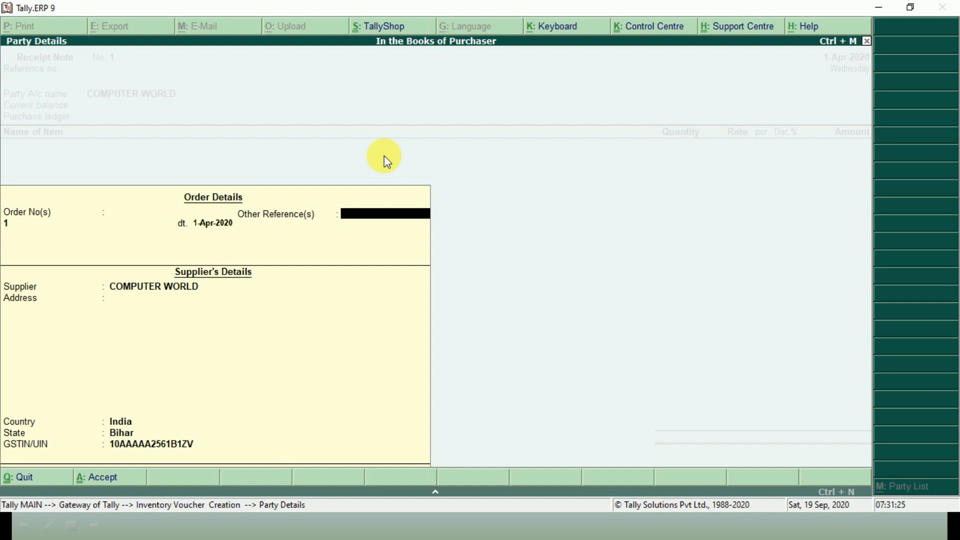
# Enter D.NO. 1 as the other reference and accept the supplier details as they are.
pyautogui.write('D.NO. 1')
pyautogui.press('Return')
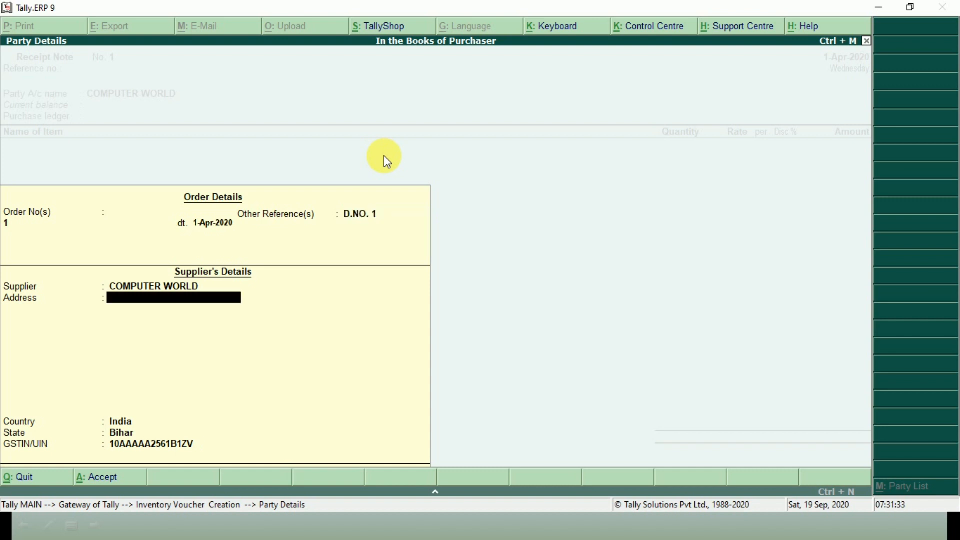
pyautogui.press('Return')
pyautogui.press('Return')
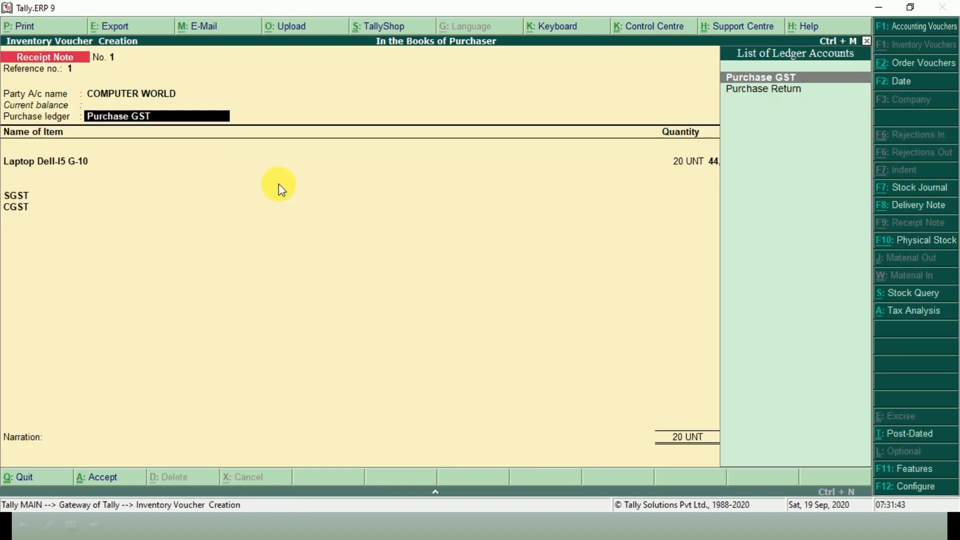
# Keep the Purchase GST ledger and allocate 20 UNT of Laptop Dell-I5 G-10 at 44,000 to tracking number 1 and order number 1.
pyautogui.press('Return')
pyautogui.press('Return')
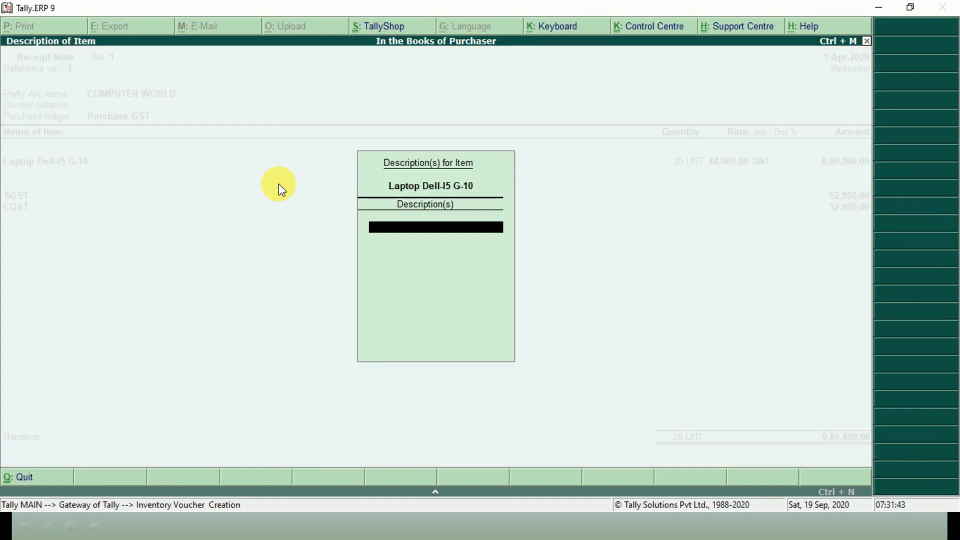
pyautogui.press('Return')
pyautogui.press('Return')
pyautogui.press('Return')
pyautogui.press('Return')
pyautogui.press('Return')
pyautogui.press('Return')
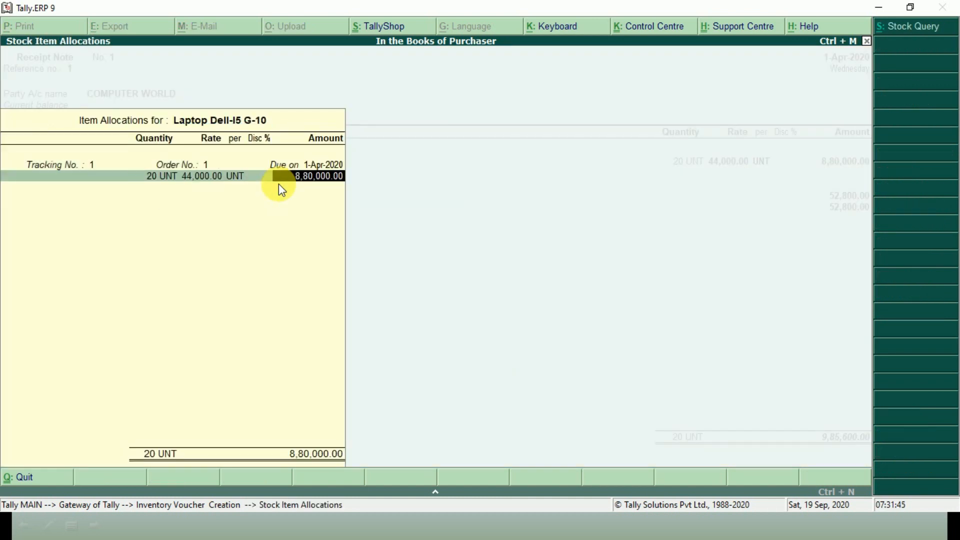
pyautogui.press('Return')
pyautogui.press('Return')
# Keep the SGST and CGST lines, leave the narration blank, and save the COMPUTER WORLD receipt note.
pyautogui.press('Return')
pyautogui.press('Return')
pyautogui.press('Return')
pyautogui.press('Return')
pyautogui.press('Return')
pyautogui.press('Return')
pyautogui.press('Return')
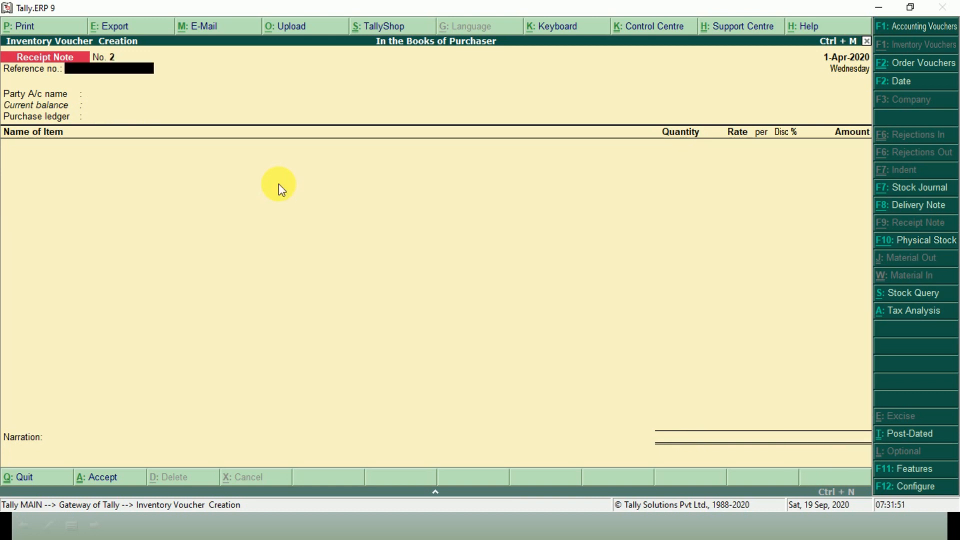
# Reopen the saved COMPUTER WORLD receipt note and examine its enlarged print preview down to the signatory area.
pyautogui.press('pageup')
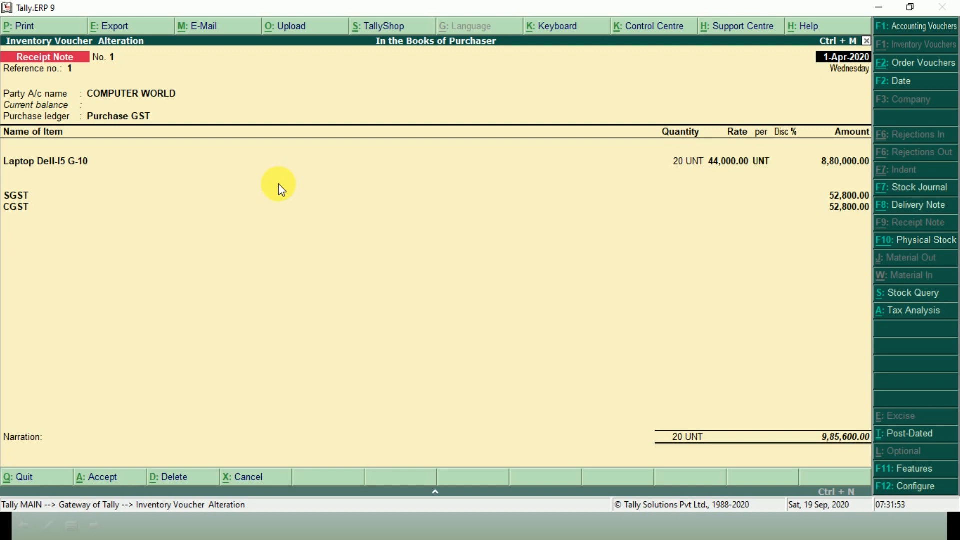
pyautogui.click(24, 27)
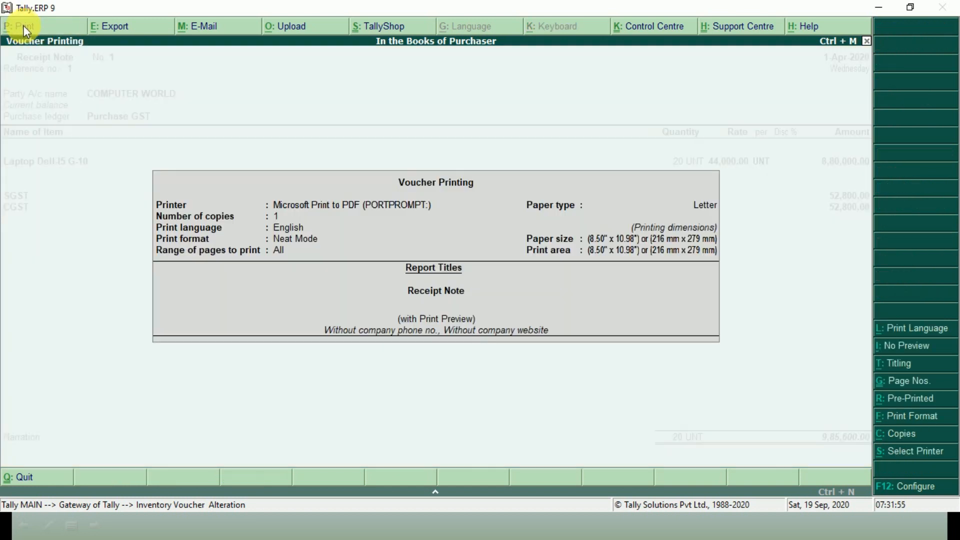
pyautogui.press('Return')
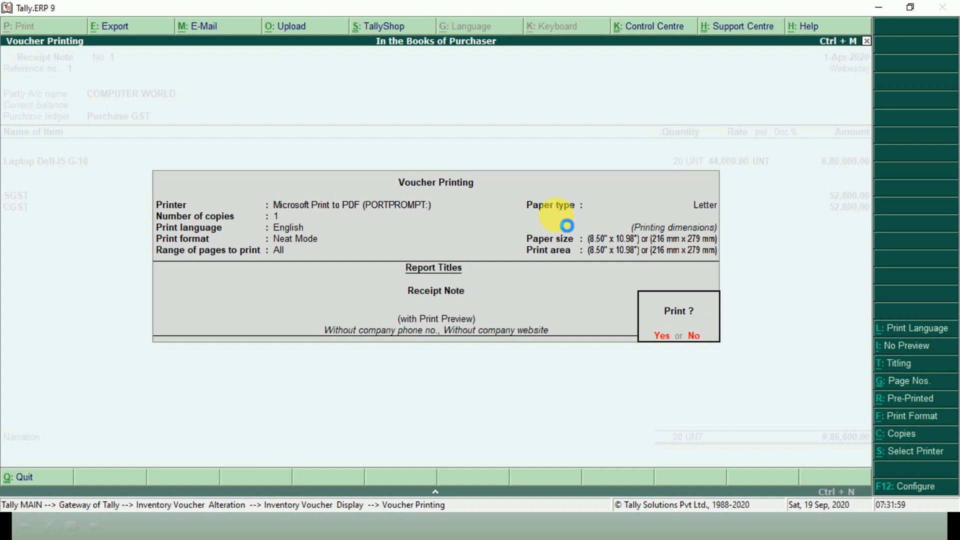
pyautogui.press('Return')
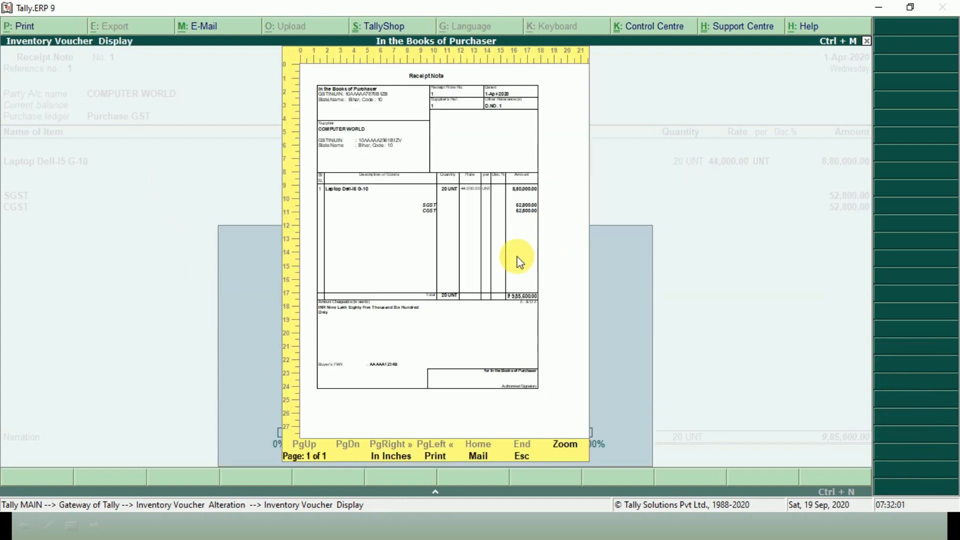
pyautogui.hotkey('alt', 'z')
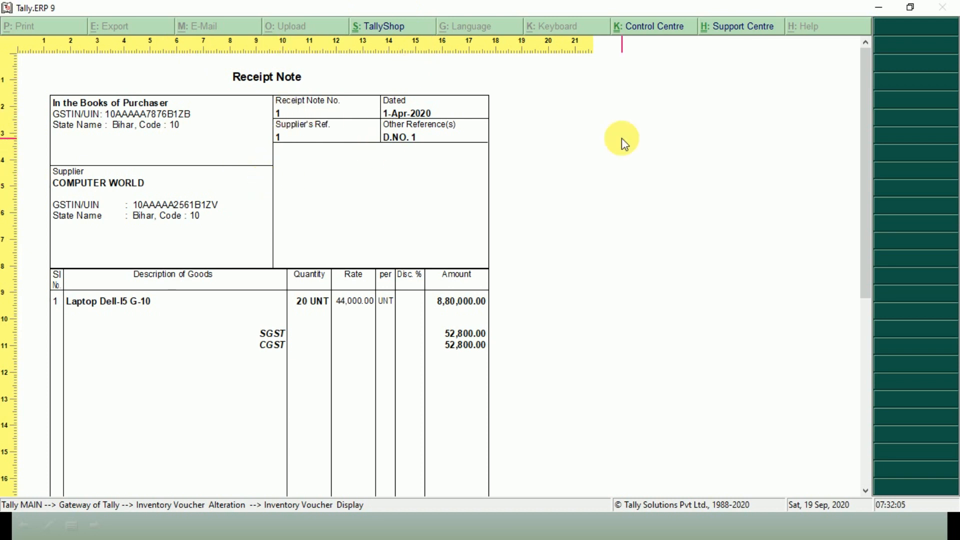
pyautogui.moveTo(870, 187); pyautogui.dragTo(857, 388)
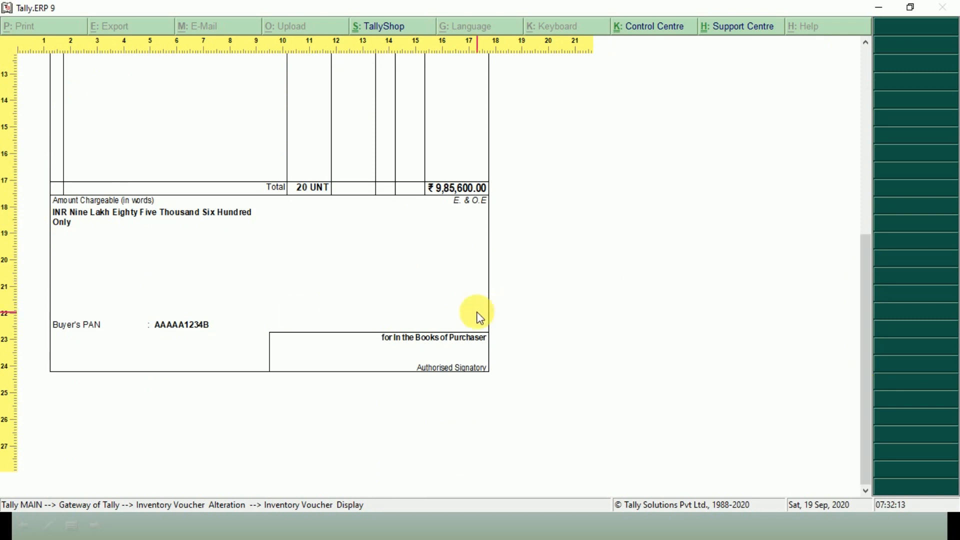
pyautogui.click(423, 354)
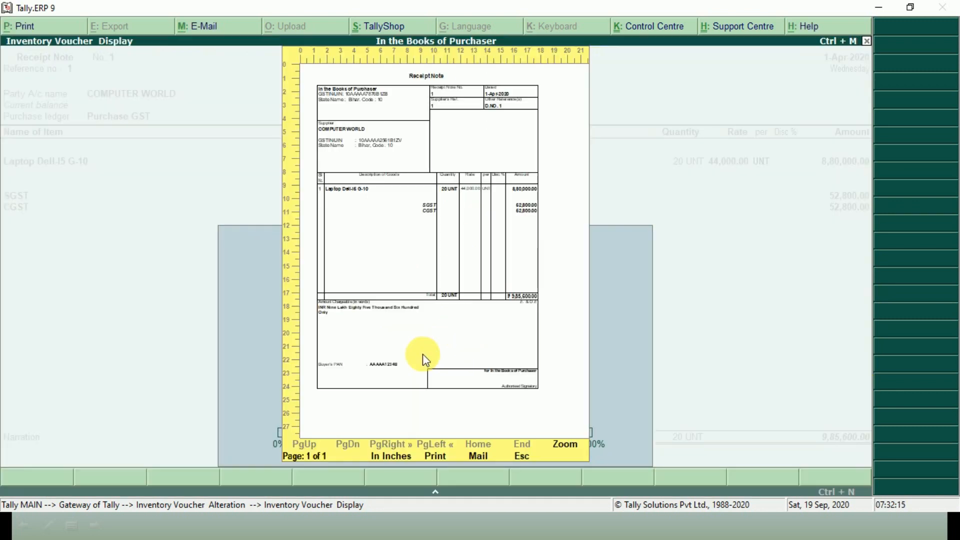
pyautogui.rightClick(422, 355)
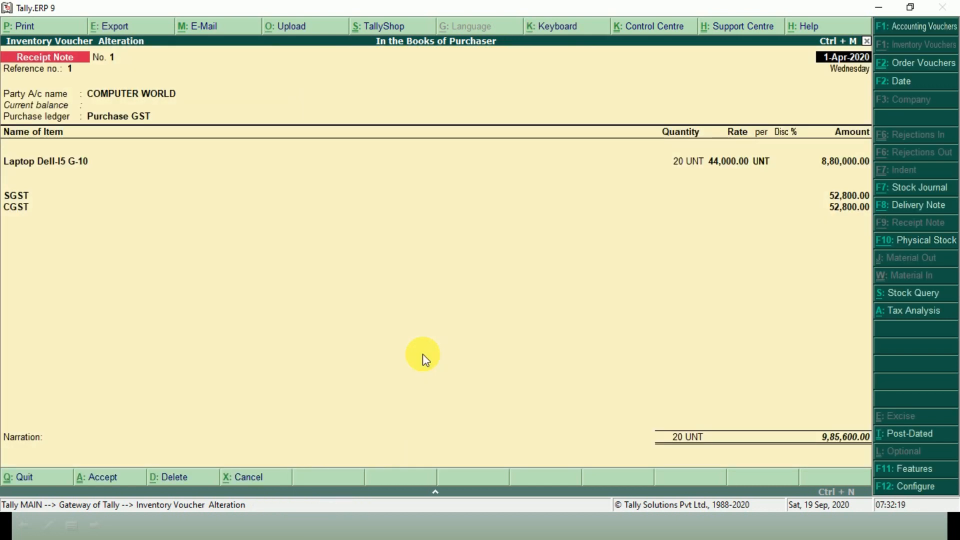
# Leave the receipt note vouchers and return to the Gateway of Tally, keeping the program open.
pyautogui.press('Escape')
pyautogui.press('Escape')
pyautogui.press('Return')
pyautogui.press('Escape')
pyautogui.press('Return')
pyautogui.press('Escape')
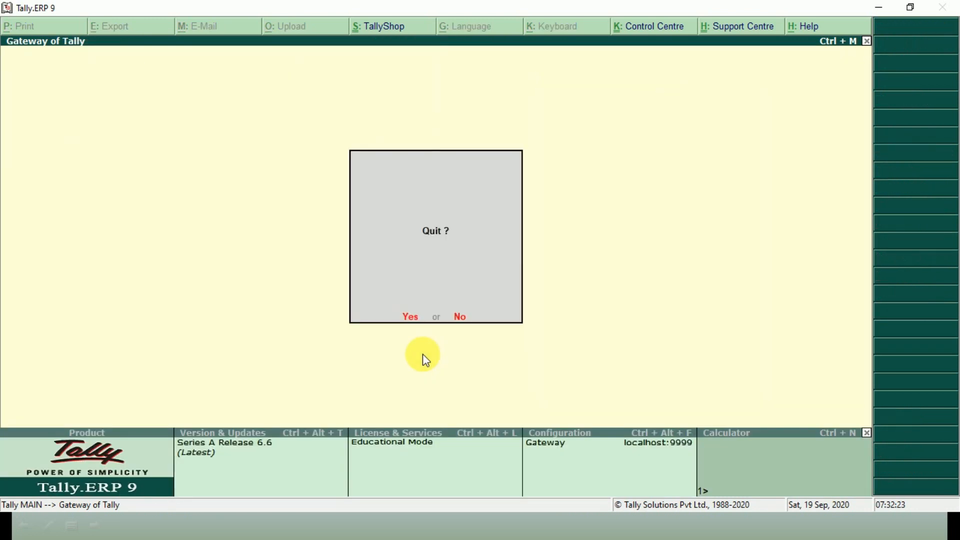
pyautogui.press('Escape')
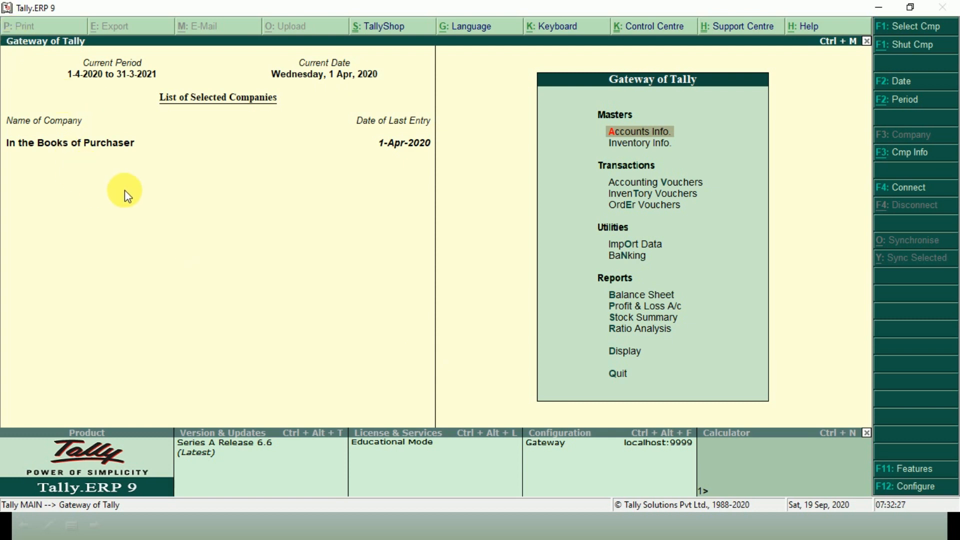
# Show the purchaser's Profit & Loss A/c in detail and examine the pending entries behind Purchase Bills to Come.
pyautogui.press('p')
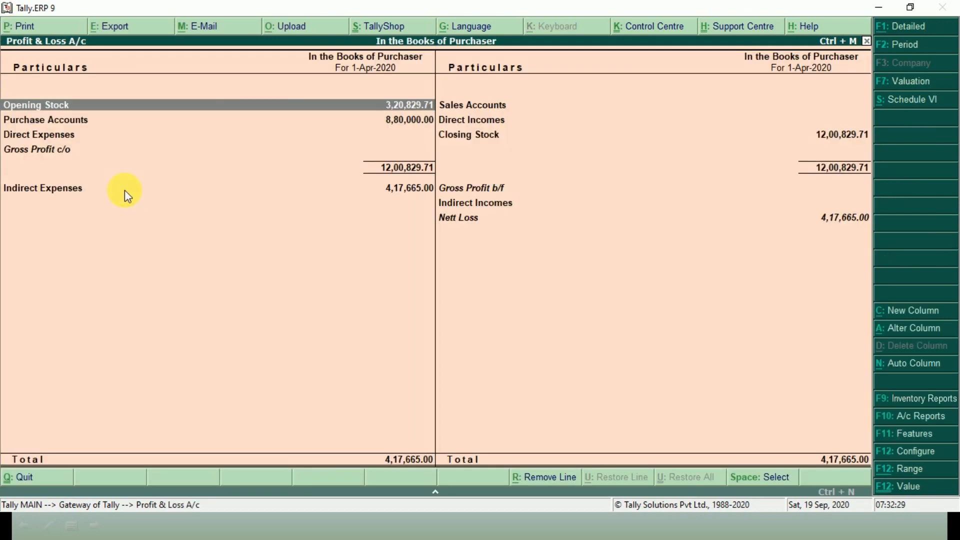
pyautogui.hotkey('alt', 'F1')
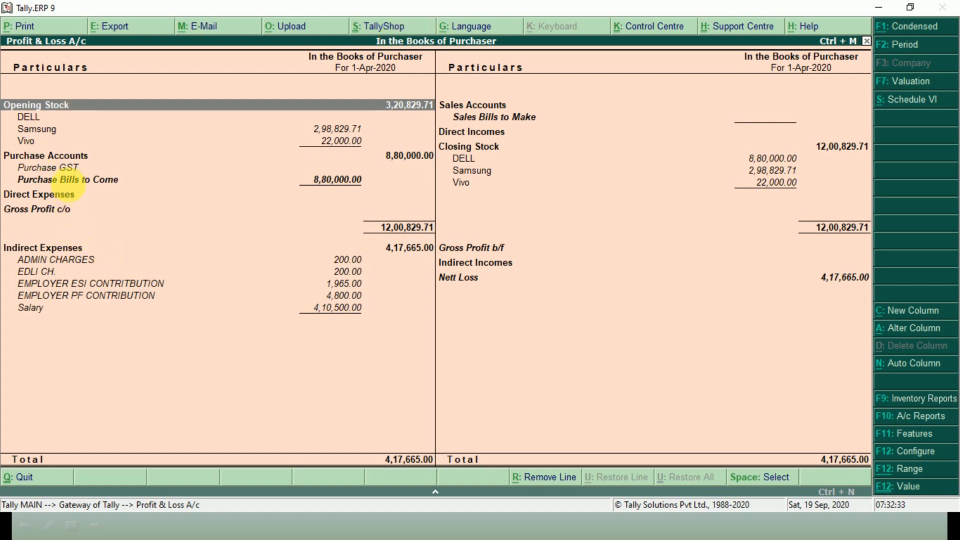
pyautogui.click(64, 181)
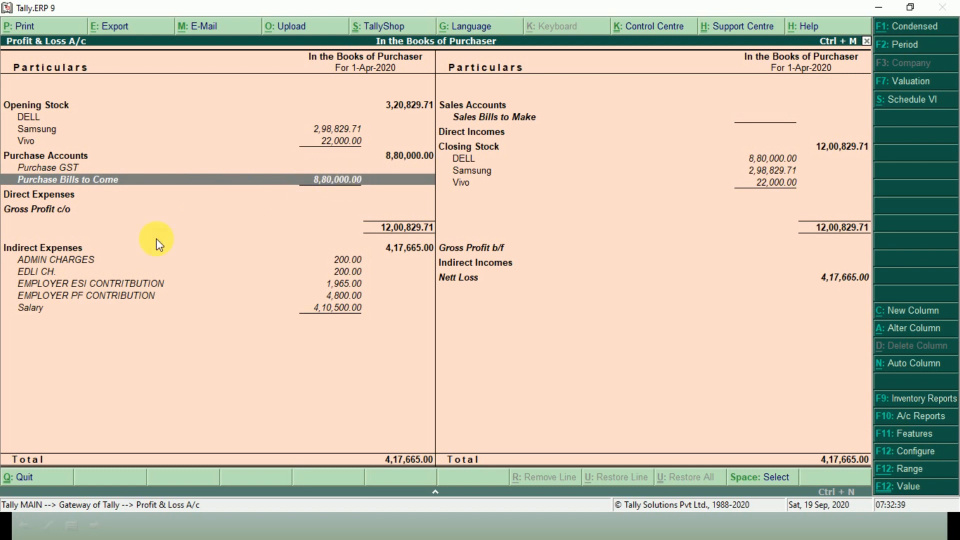
pyautogui.press('Return')
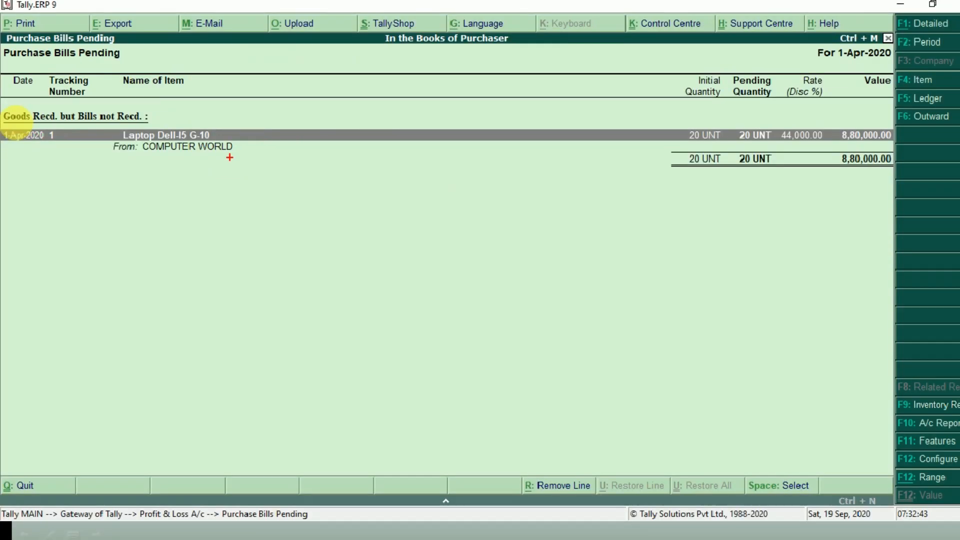
pyautogui.press('Escape')
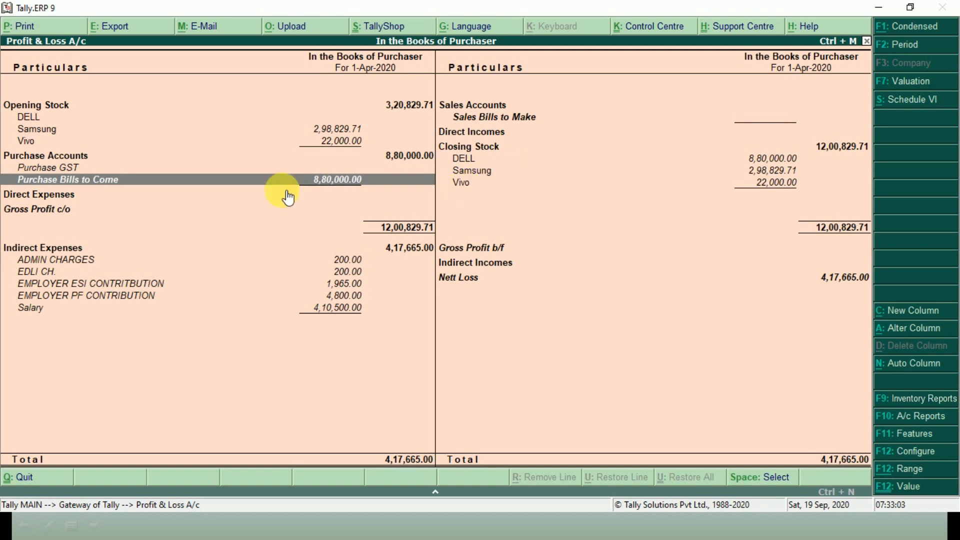
# Examine the monthly stock summary of Laptop Dell-I5 G-10 through the DELL group in the opening stock.
pyautogui.click(31, 118)
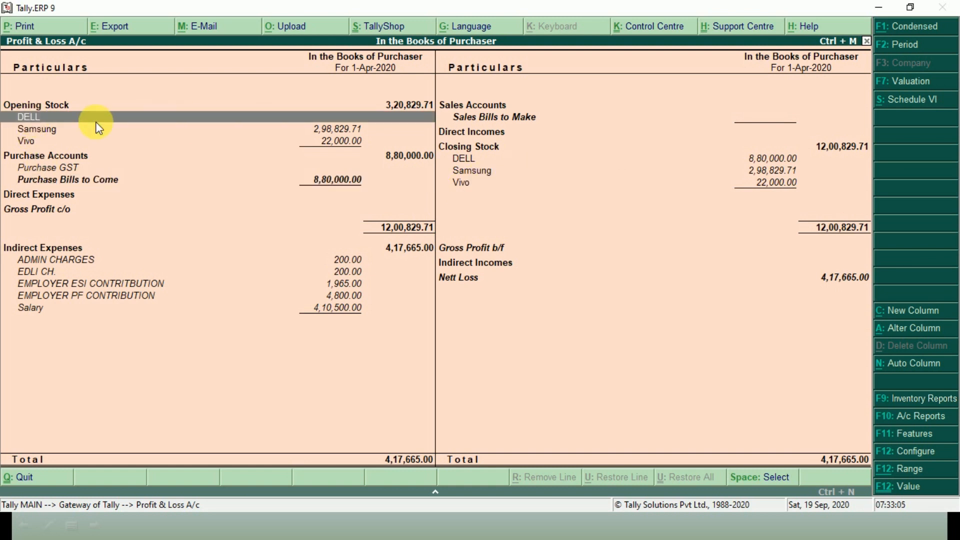
pyautogui.press('Return')
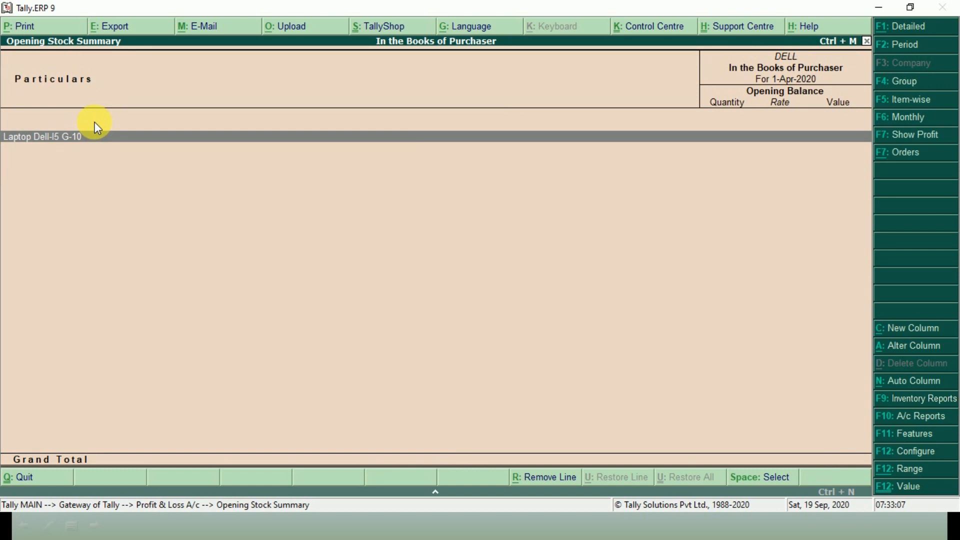
pyautogui.click(95, 129)
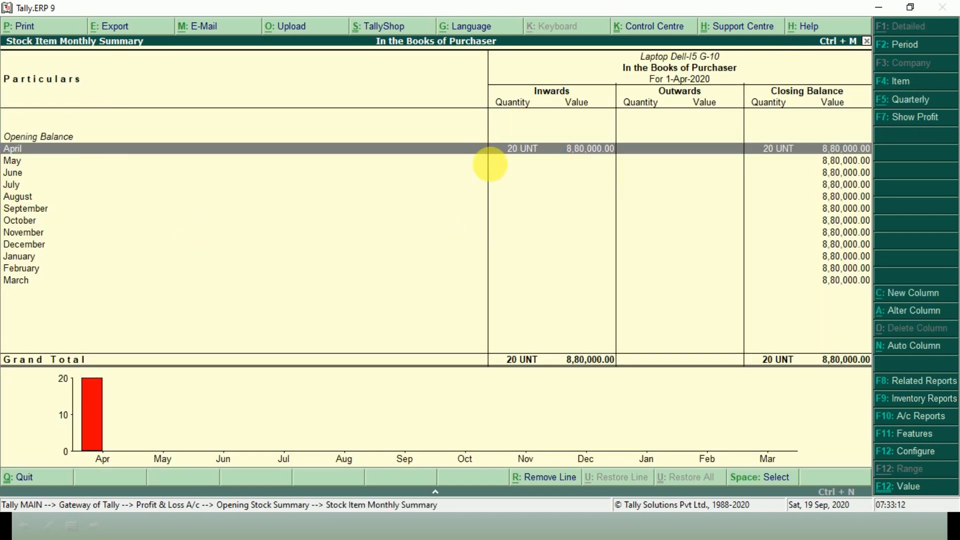
# Examine the April stock vouchers of Laptop Dell-I5 G-10, then return to the Gateway of Tally.
pyautogui.press('Return')
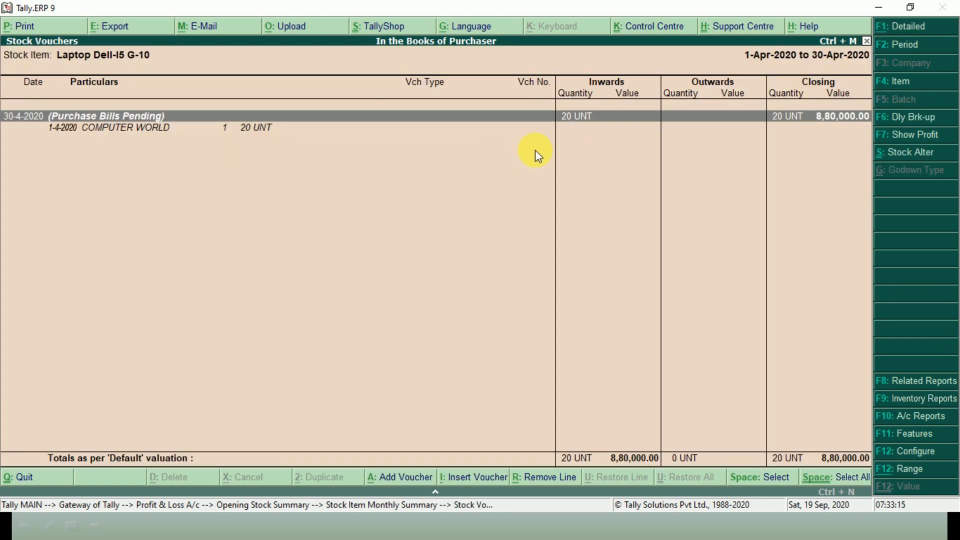
pyautogui.press('Escape')
pyautogui.press('Escape')
pyautogui.press('Escape')
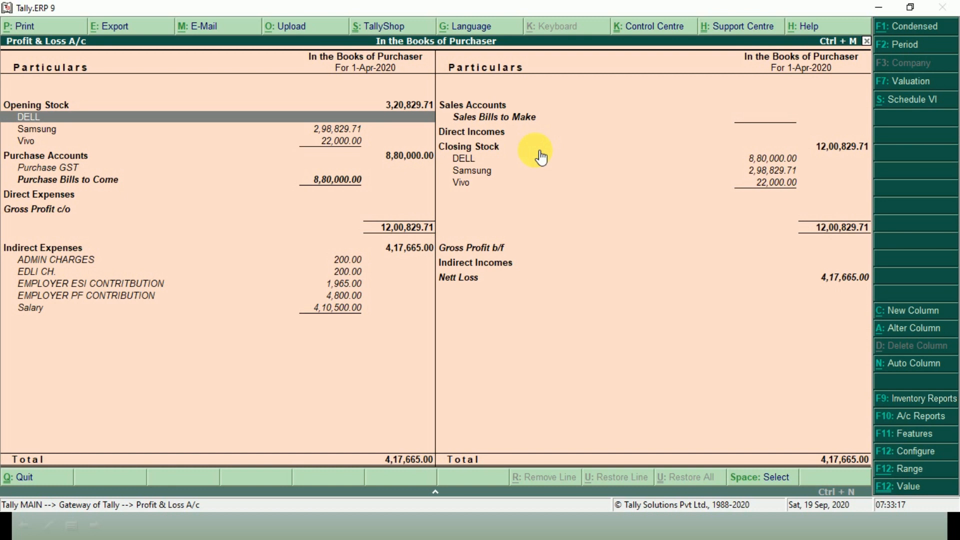
pyautogui.press('Escape')
pyautogui.press('Escape')
pyautogui.press('Escape')
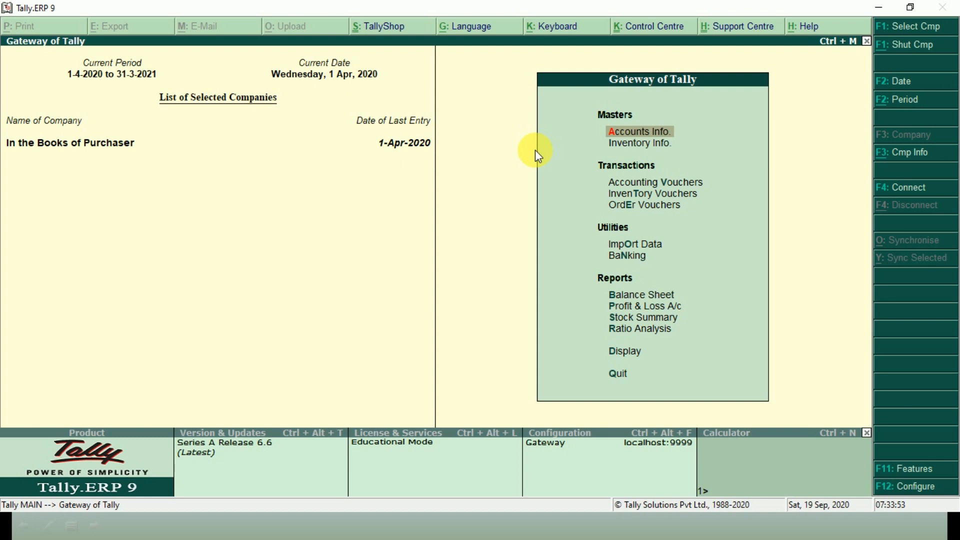
# Display the COMPUTER WORLD ledger from the account books to examine its entries in the purchaser's books.
pyautogui.write('dal')
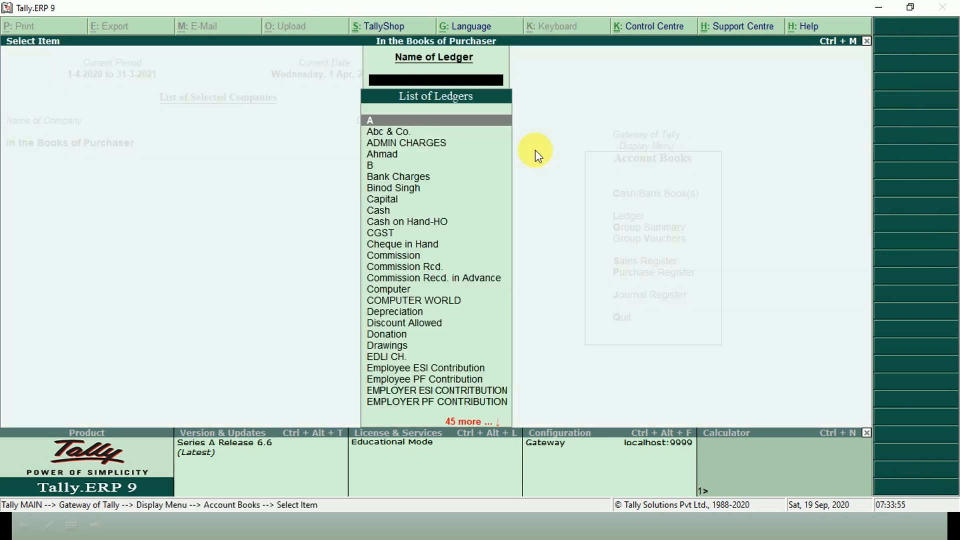
pyautogui.write('COM')
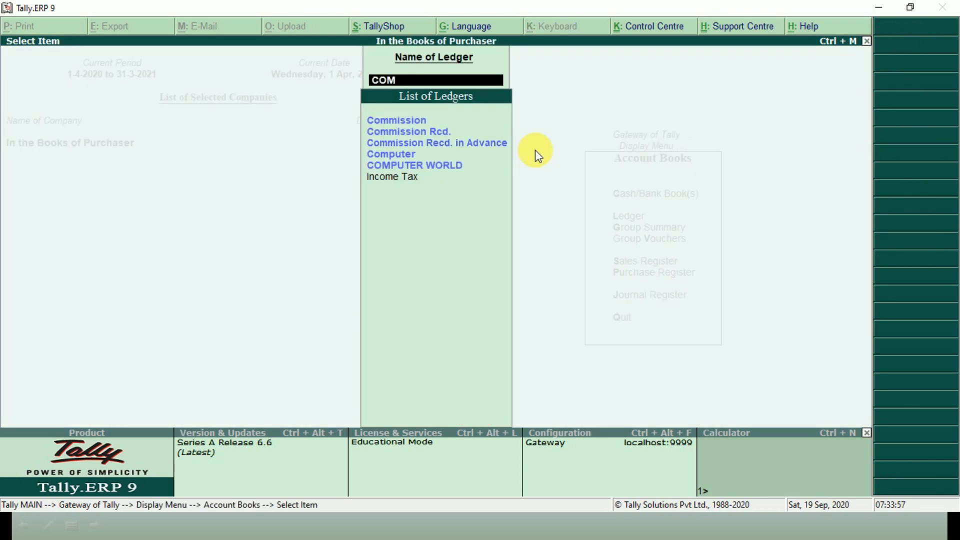
pyautogui.press('Down')
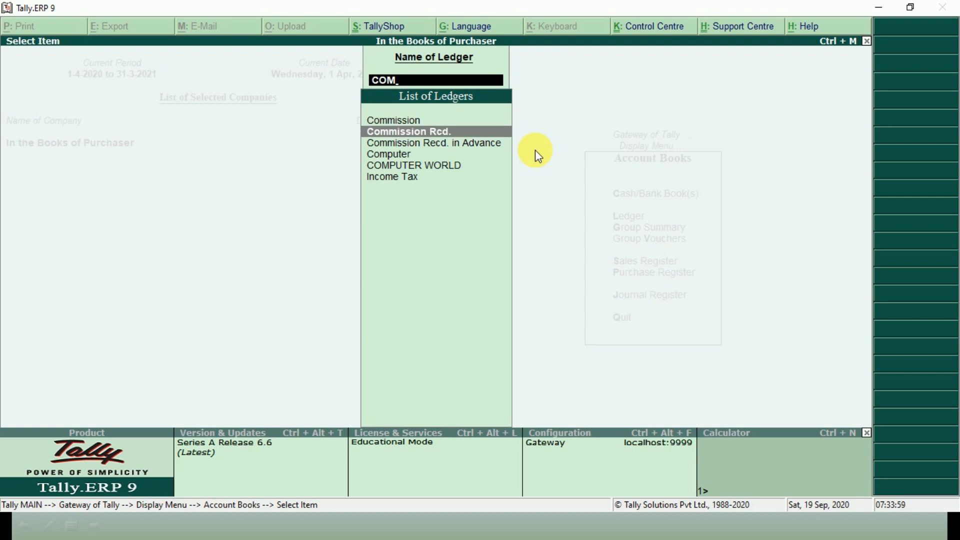
pyautogui.press('Down')
pyautogui.press('Down')
pyautogui.press('Return')
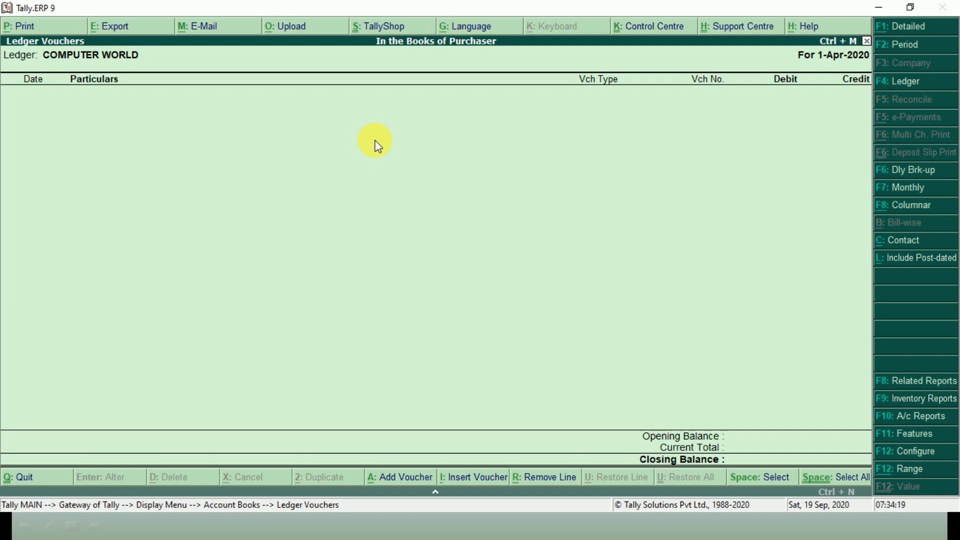
# Switch to the seller's books and quit the delivery note alteration without saving, returning to the Gateway of Tally.
pyautogui.hotkey('alt', 'Tab')
pyautogui.press('Tab')
pyautogui.press('Escape')
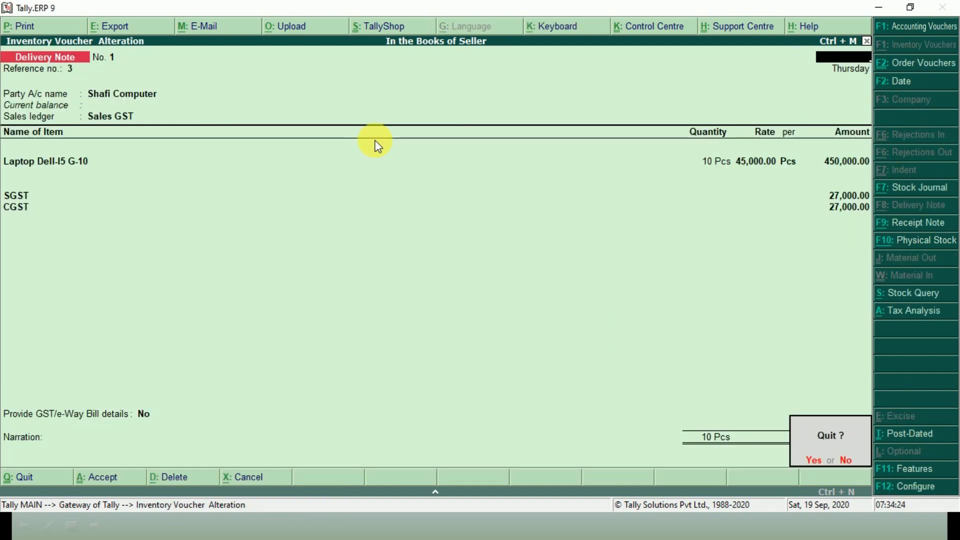
pyautogui.press('Return')
pyautogui.press('Escape')
pyautogui.press('Return')
pyautogui.press('Escape')
pyautogui.press('Escape')
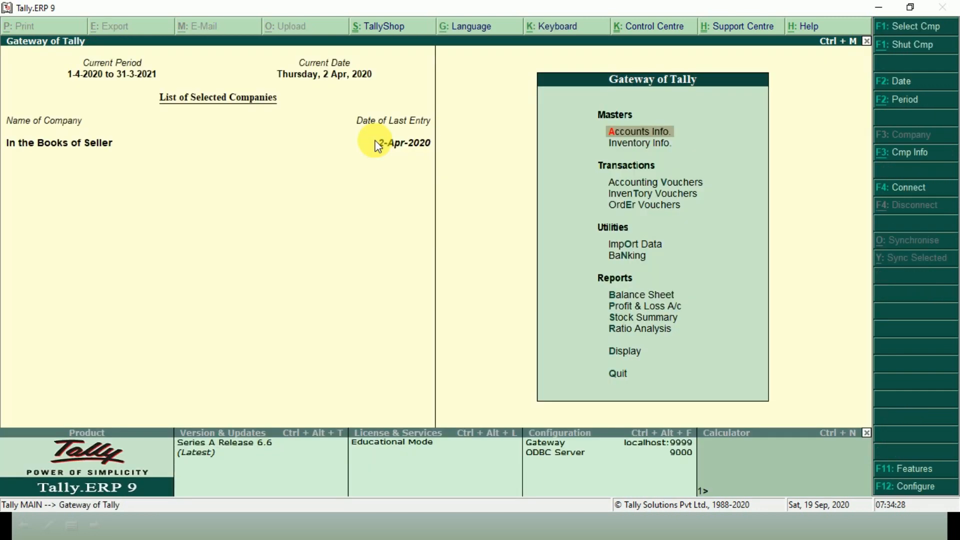
# Show the seller's Profit & Loss A/c in detail and examine the pending entries behind Sales Bills to Make.
pyautogui.press('p')
pyautogui.hotkey('alt', 'F1')
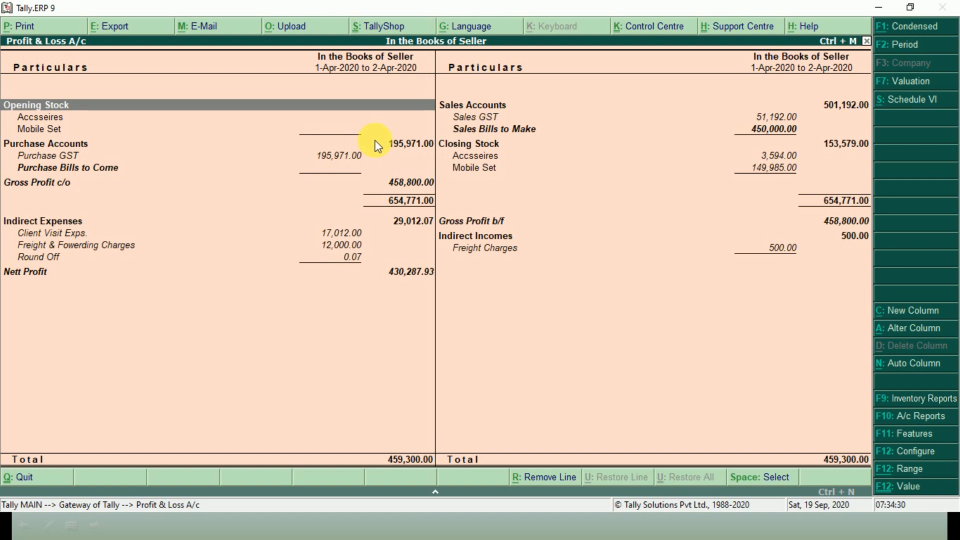
pyautogui.press('Right')
pyautogui.press('Down')
pyautogui.press('Down')
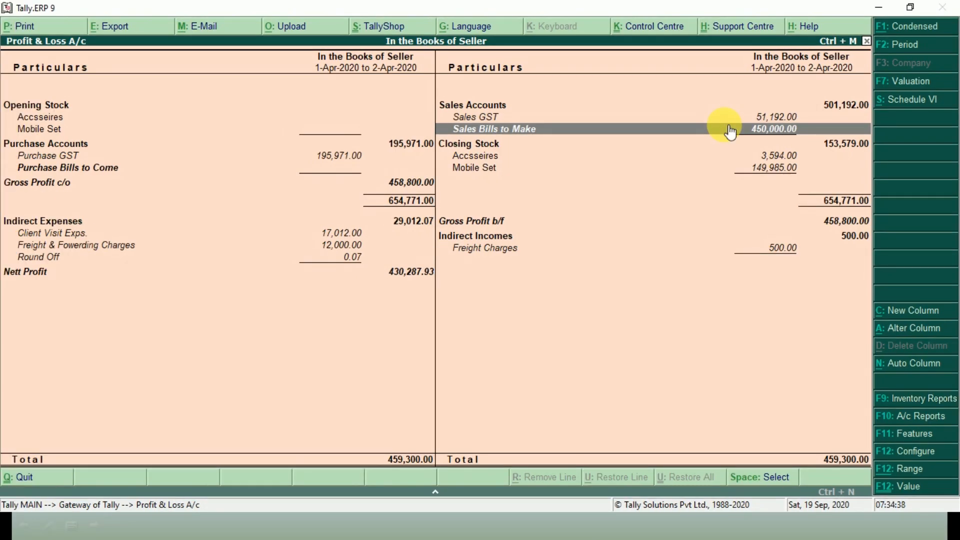
pyautogui.click(724, 131)
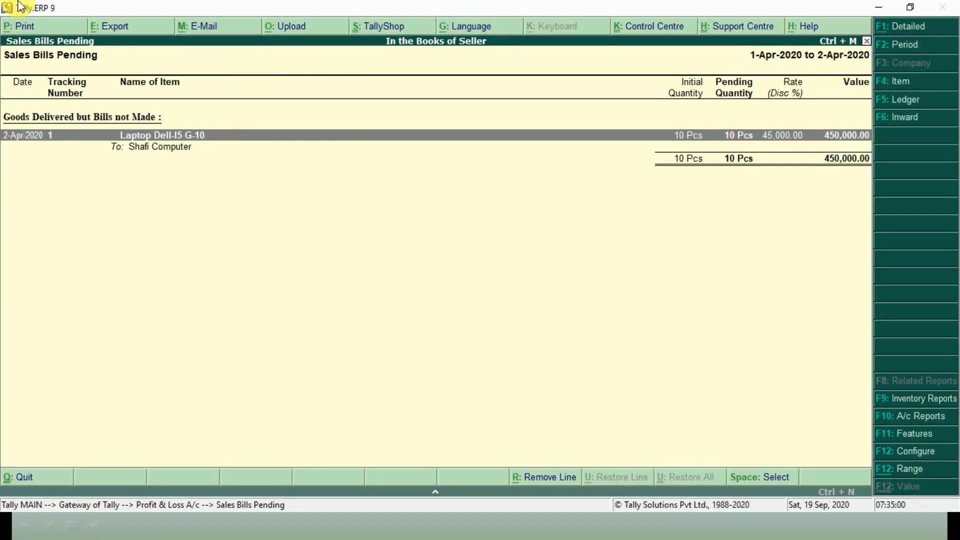
# Leave the Profit & Loss A/c and display the Shafi Computer ledger from the seller's account books.
pyautogui.press('Escape')
pyautogui.press('Escape')
pyautogui.press('Escape')
pyautogui.press('n')
pyautogui.press('d')
pyautogui.press('a')
pyautogui.write('l')
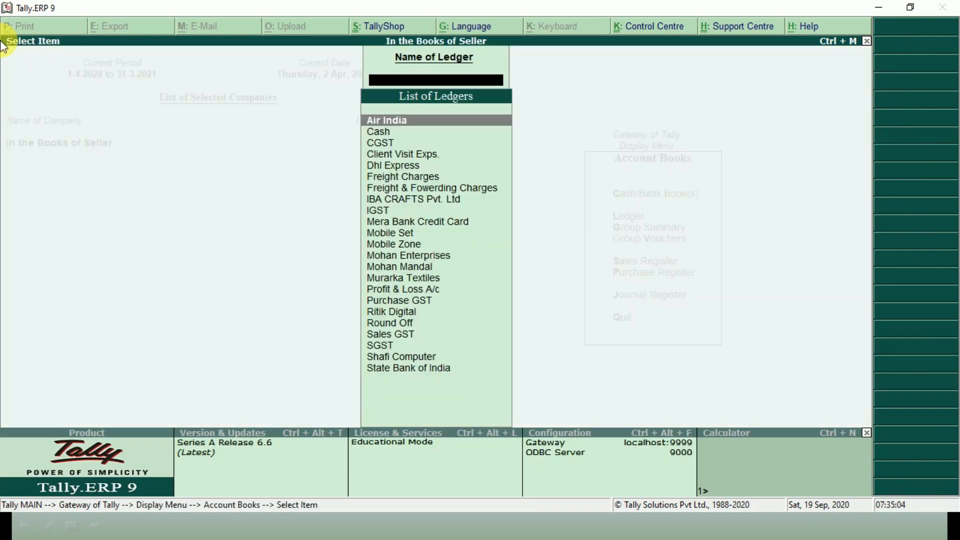
pyautogui.write('SHAFI')
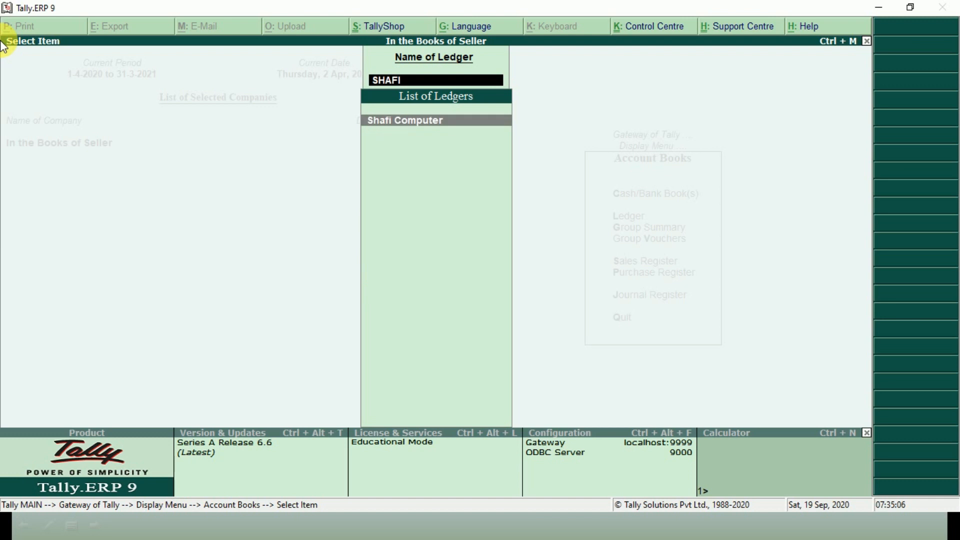
pyautogui.press('Return')
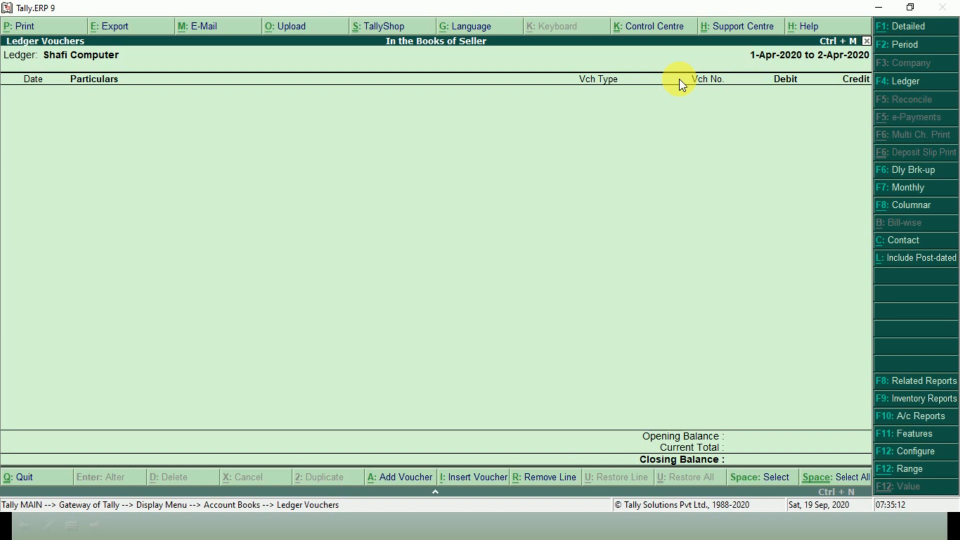
# Return to the Gateway of Tally and consult the slide listing the order of purchaser and seller vouchers.
pyautogui.press('Escape')
pyautogui.press('Escape')
pyautogui.press('Escape')
pyautogui.press('Escape')
pyautogui.press('Escape')
pyautogui.press('Escape')
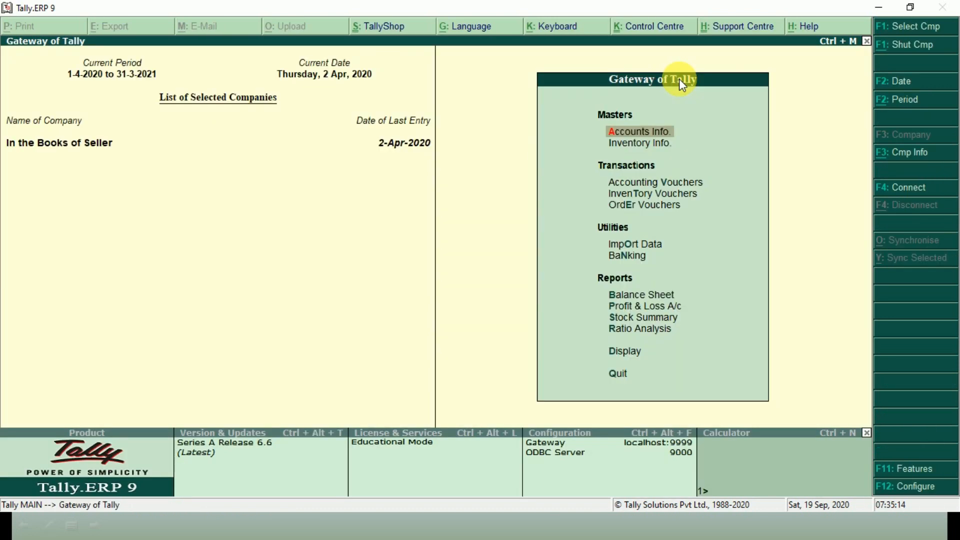
pyautogui.hotkey('alt', 'Tab')
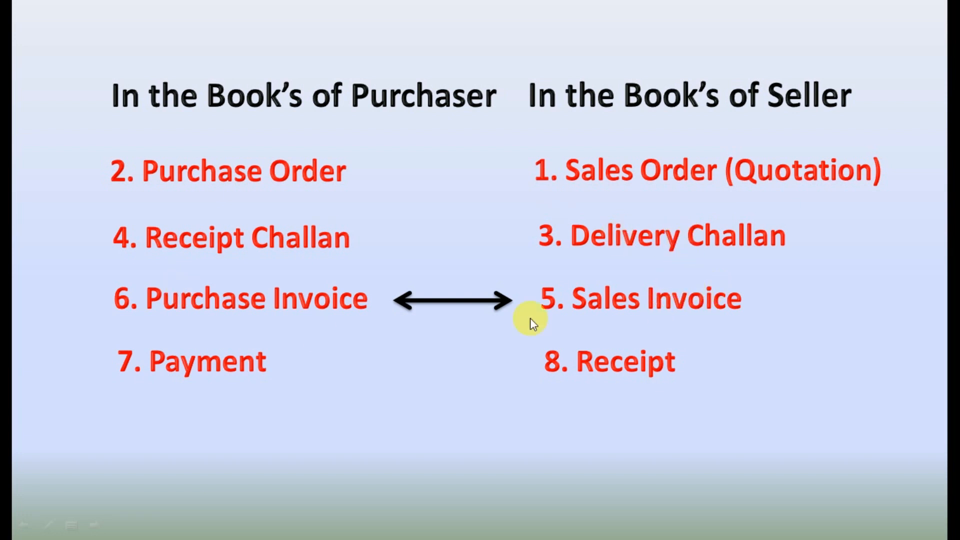
pyautogui.hotkey('alt', 'Tab')
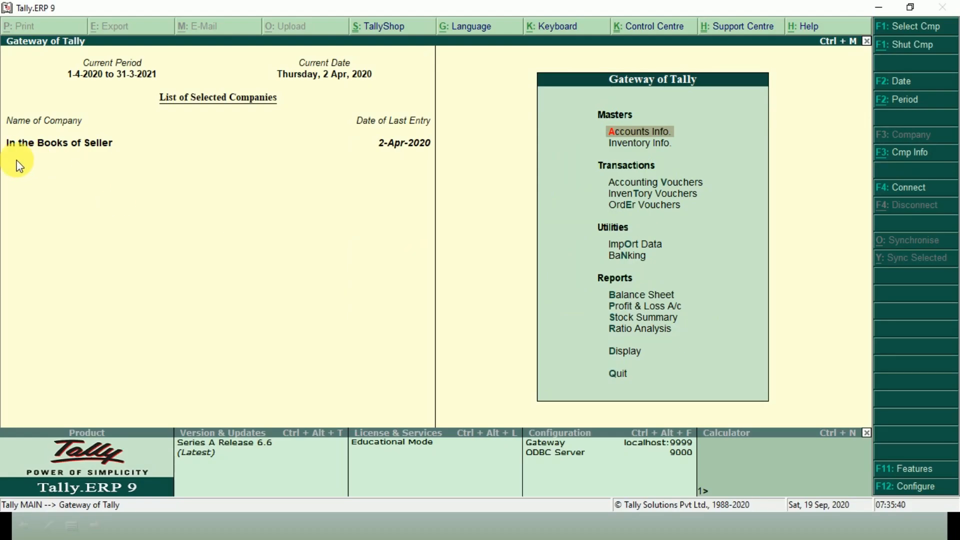
# Start a new accounting voucher of type Sales in the seller's books and set it to item invoice mode.
pyautogui.click(664, 189)
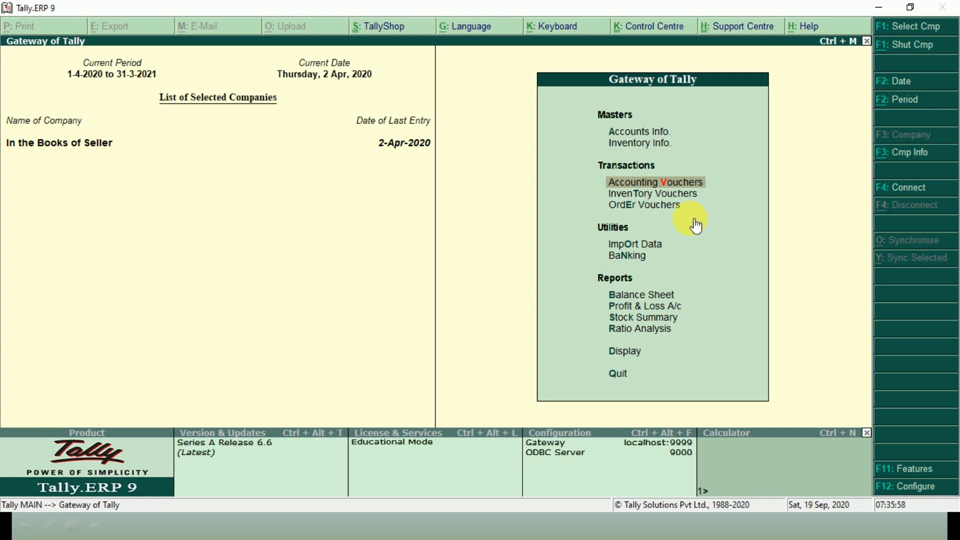
pyautogui.press('Return')
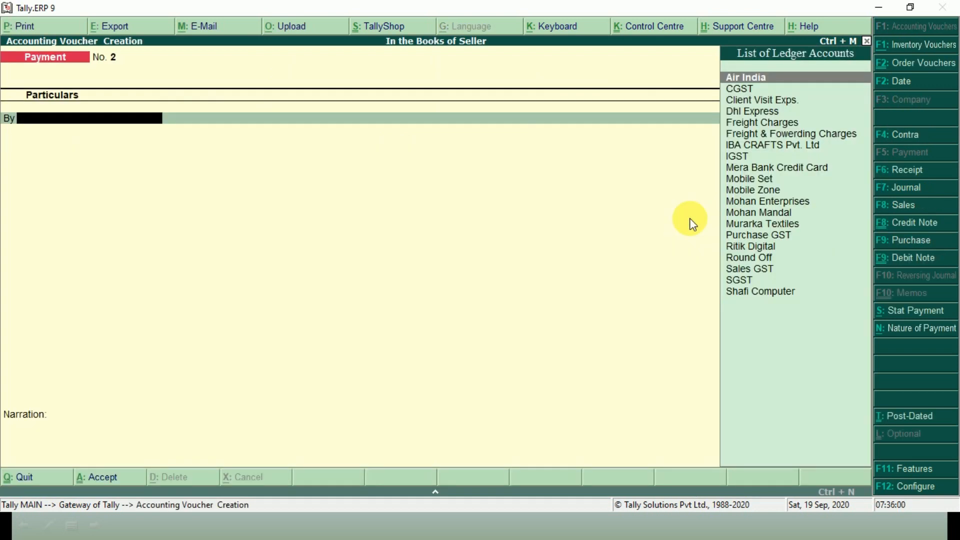
pyautogui.press('F8')
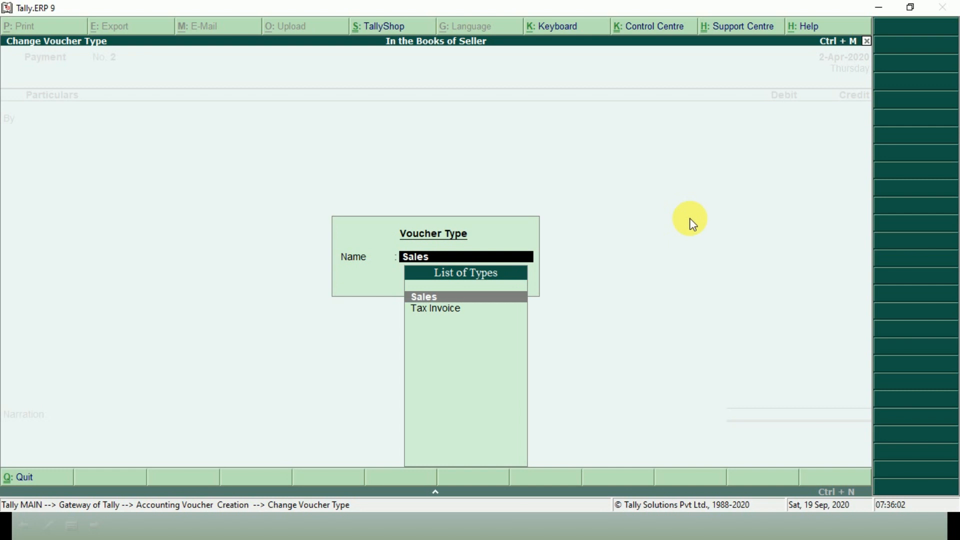
pyautogui.press('Return')
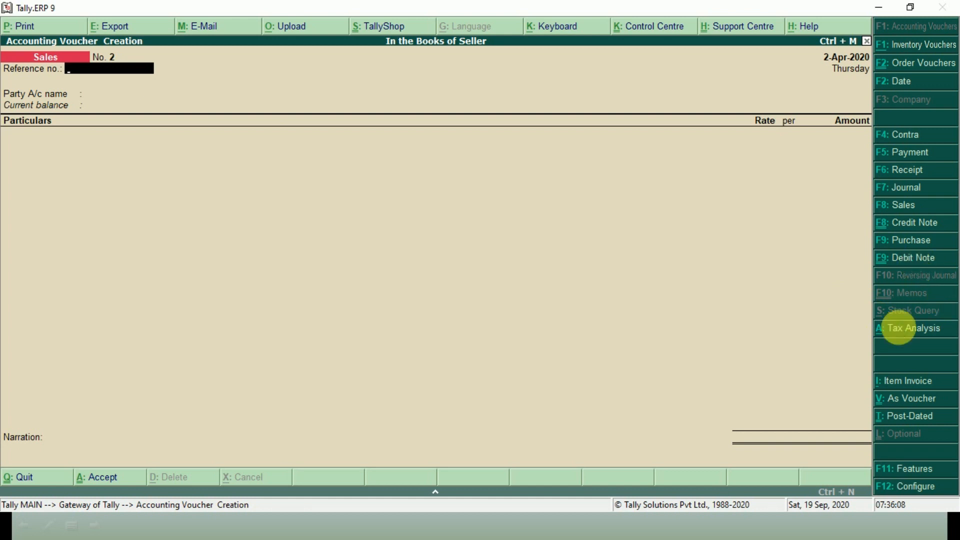
pyautogui.click(896, 375)
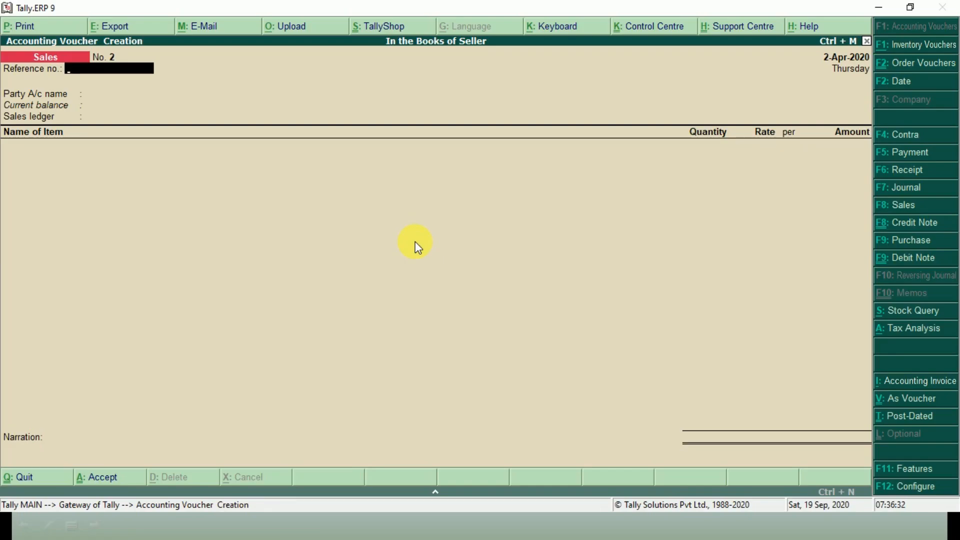
# Leave the reference number blank, select Shafi Computer as the party and link delivery note tracking number 1 to the sales voucher.
pyautogui.press('Return')
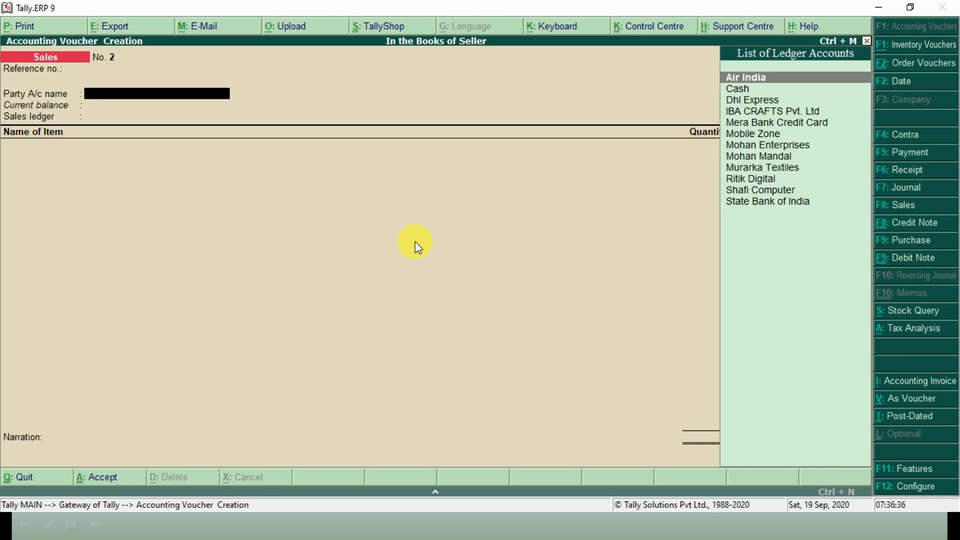
pyautogui.write('SHAFI')
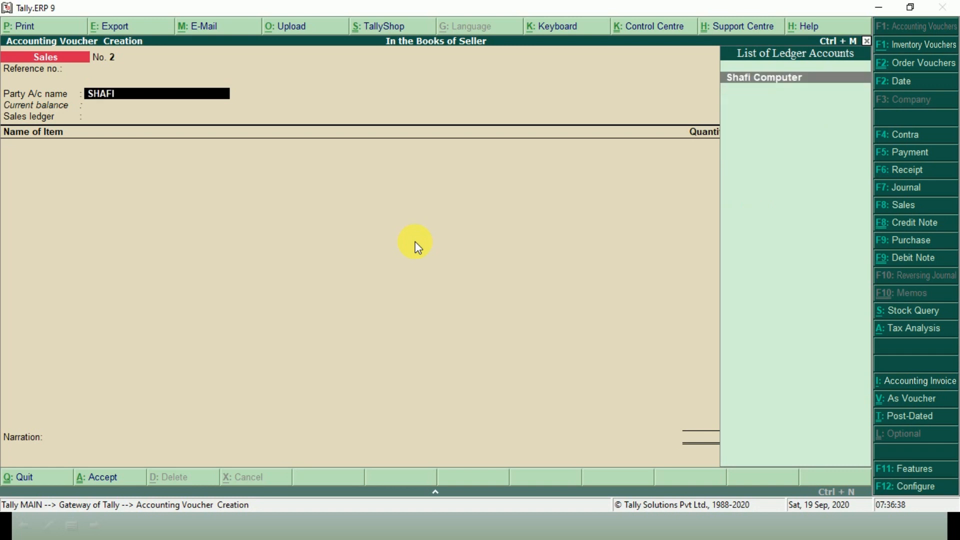
pyautogui.press('Return')
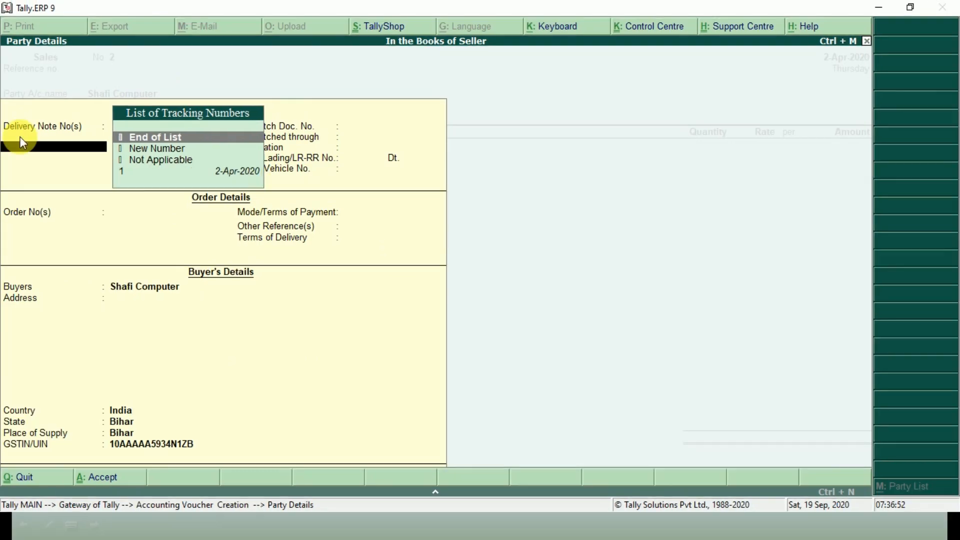
pyautogui.press('Down')
pyautogui.press('Down')
pyautogui.press('Down')
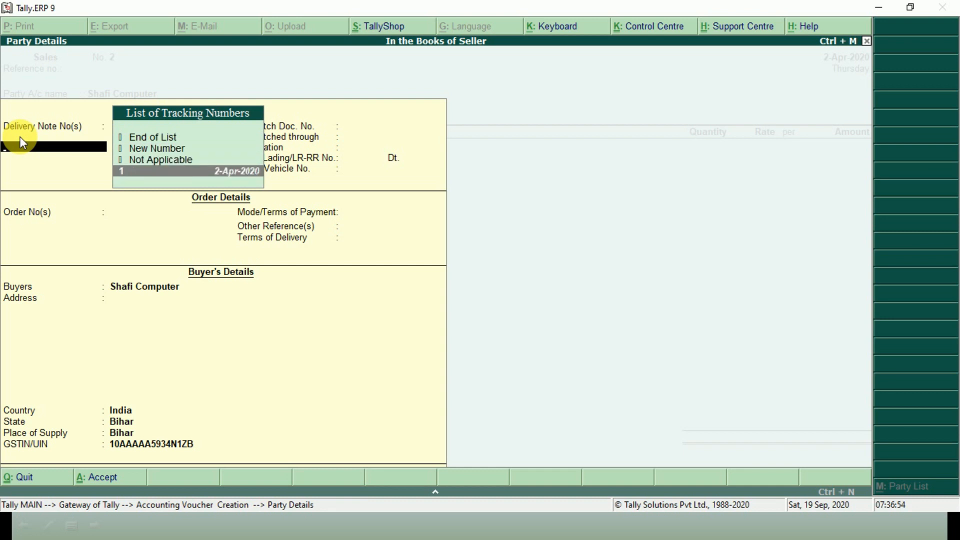
pyautogui.press('Return')
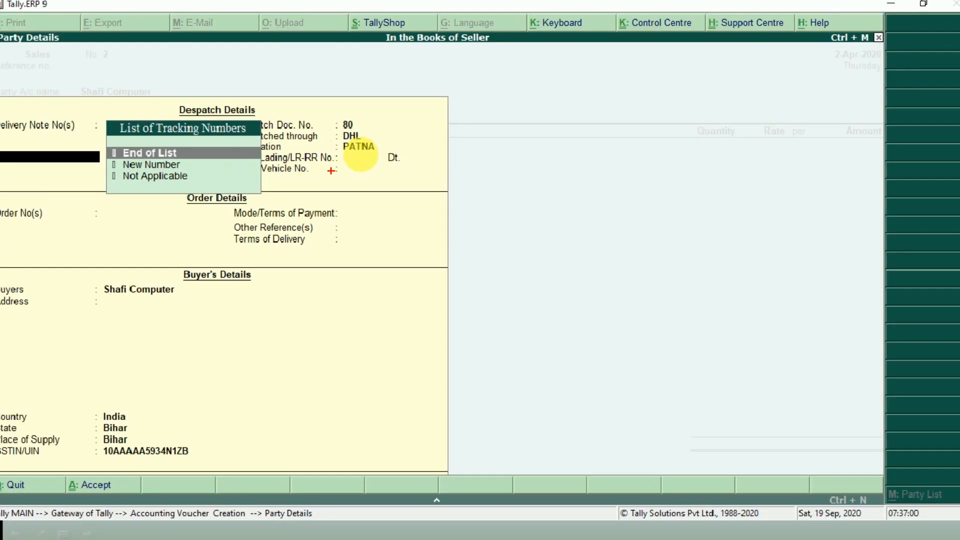
pyautogui.press('Return')
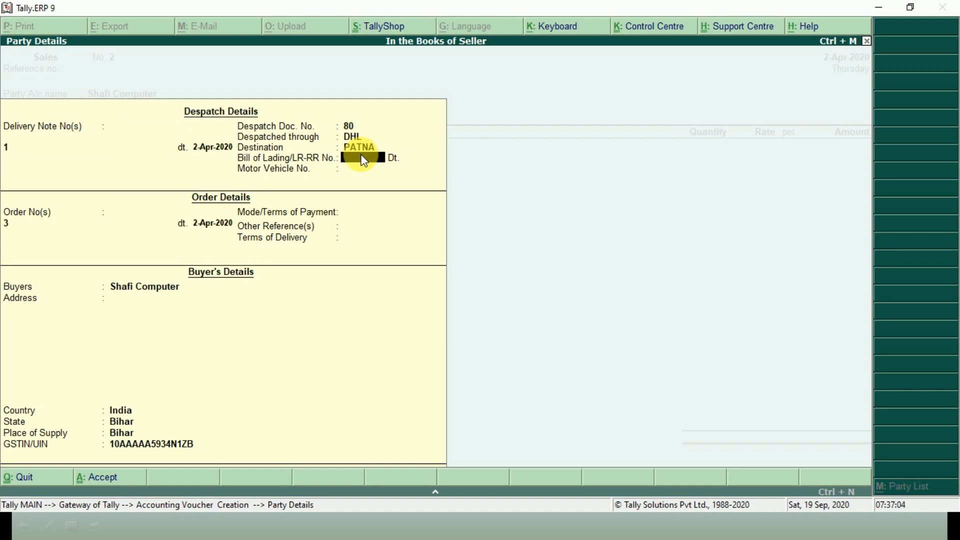
# Accept the remaining despatch, order and buyer's details of the sales voucher as filled from the delivery note.
pyautogui.press('Return')
pyautogui.press('Return')
pyautogui.press('Return')
pyautogui.press('Return')
pyautogui.press('Return')
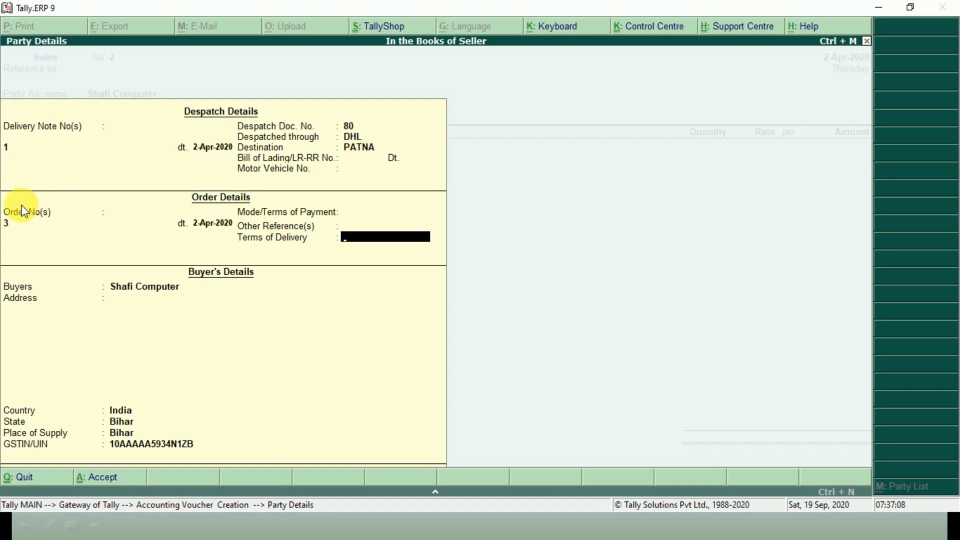
pyautogui.press('Return')
pyautogui.press('Return')
pyautogui.press('Return')
pyautogui.press('Return')
pyautogui.press('Return')
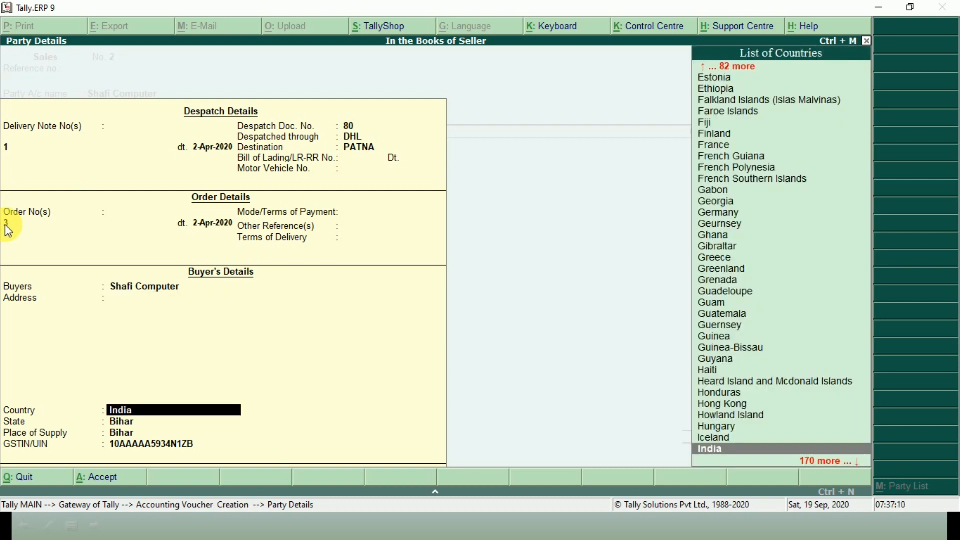
pyautogui.press('Return')
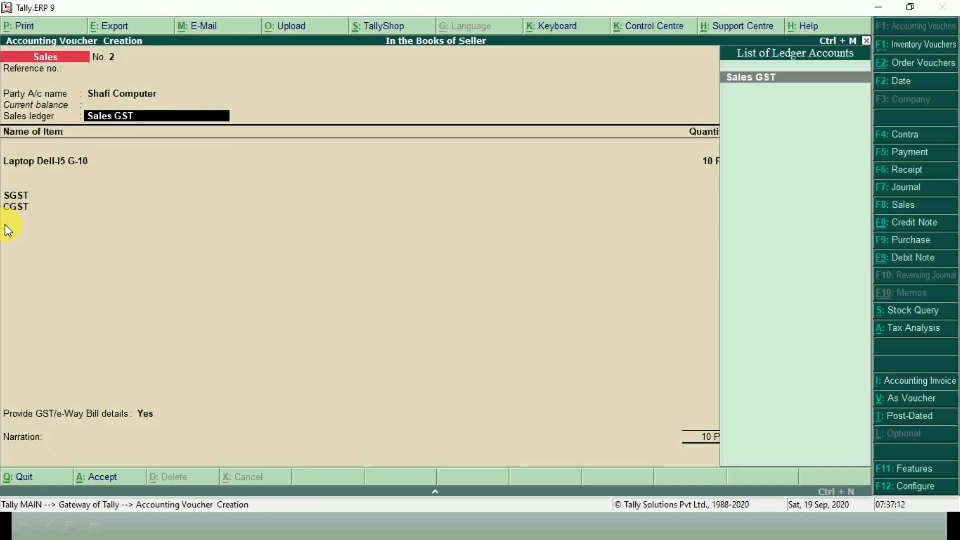
# Select Sales GST as the sales ledger and accept the laptop item, SGST and CGST lines as filled from the delivery note.
pyautogui.press('Return')
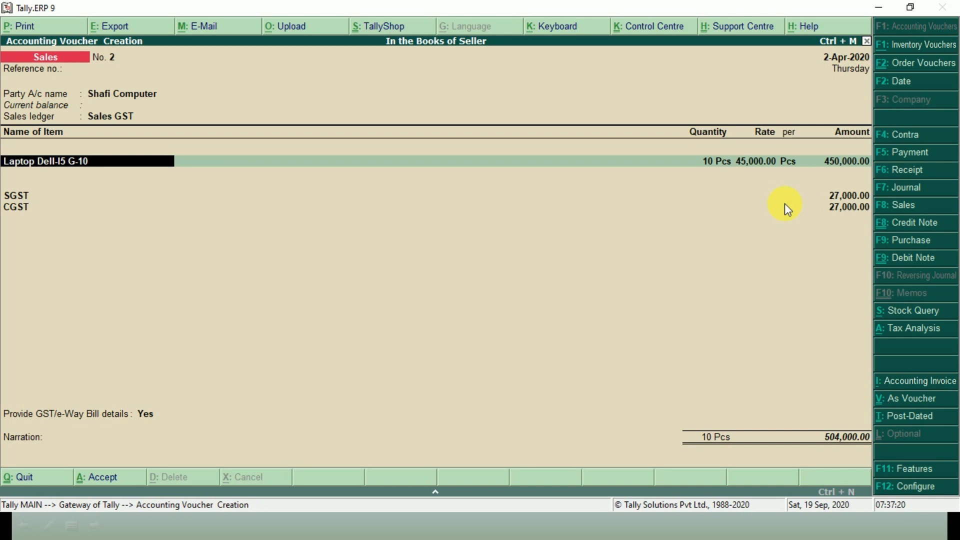
pyautogui.press('Return')
pyautogui.press('Return')
pyautogui.press('Return')
pyautogui.press('Return')
pyautogui.press('Return')
pyautogui.press('Return')
pyautogui.press('Return')
pyautogui.press('Return')
pyautogui.press('Return')
pyautogui.press('Return')
pyautogui.press('Return')
pyautogui.press('Return')
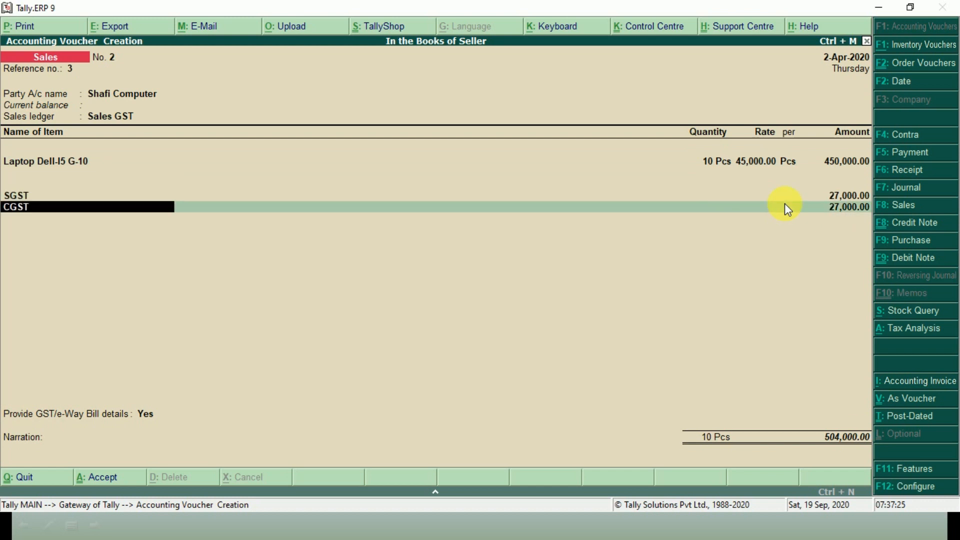
# Set the option to provide GST/e-Way Bill details to No, leave the narration blank and save the sales voucher.
pyautogui.press('Up')
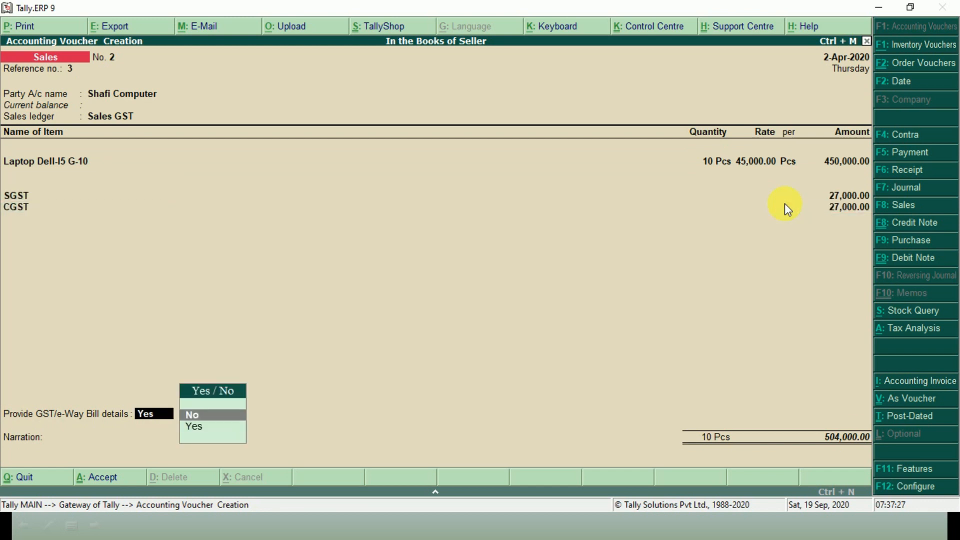
pyautogui.press('Return')
pyautogui.press('Return')
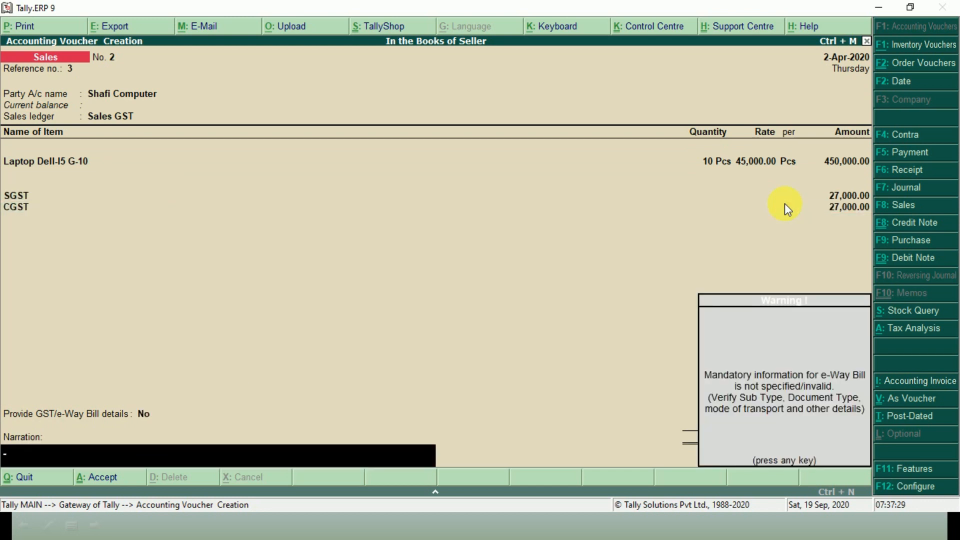
pyautogui.press('Return')
pyautogui.press('Return')
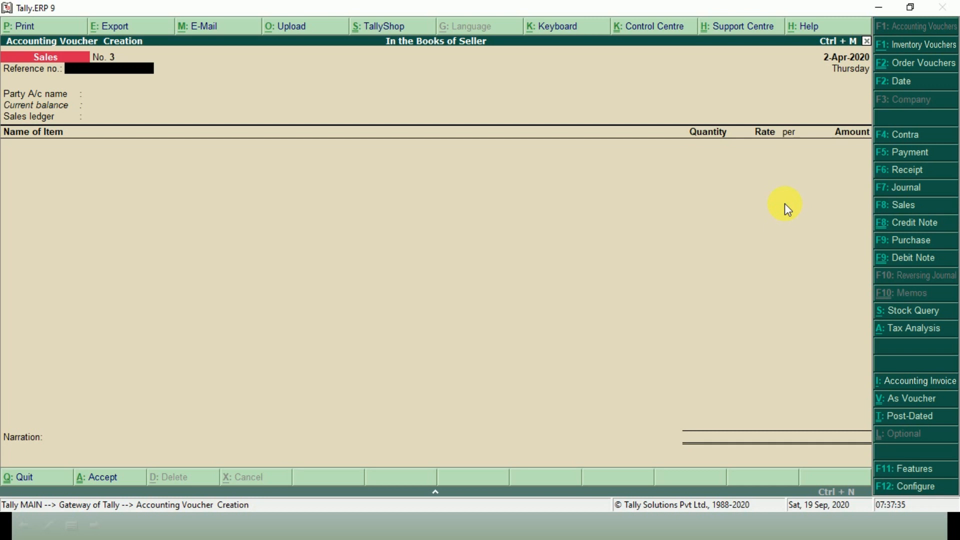
# Reopen the saved sales voucher, examine its tax invoice in the zoomed print preview, and return to the Gateway of Tally.
pyautogui.press('pageup')
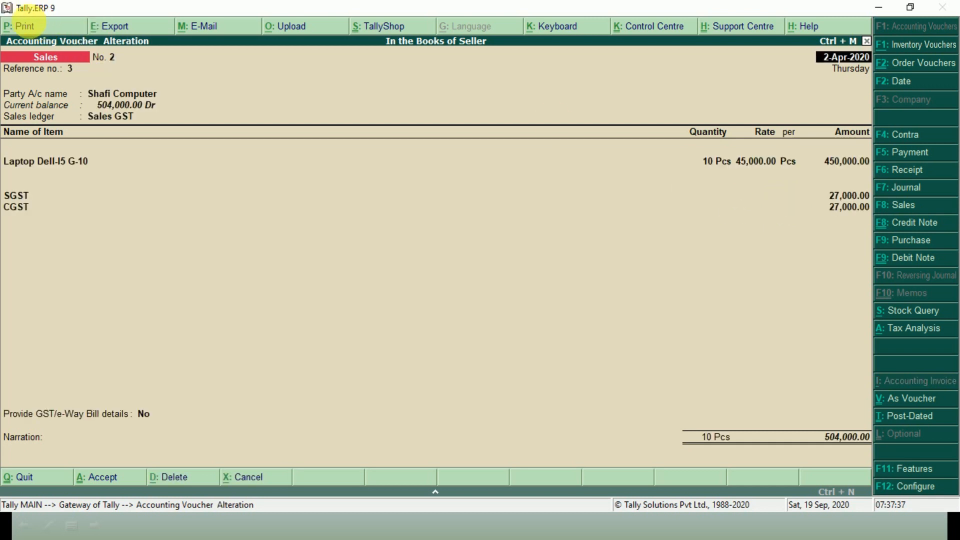
pyautogui.click(17, 26)
pyautogui.press('Return')
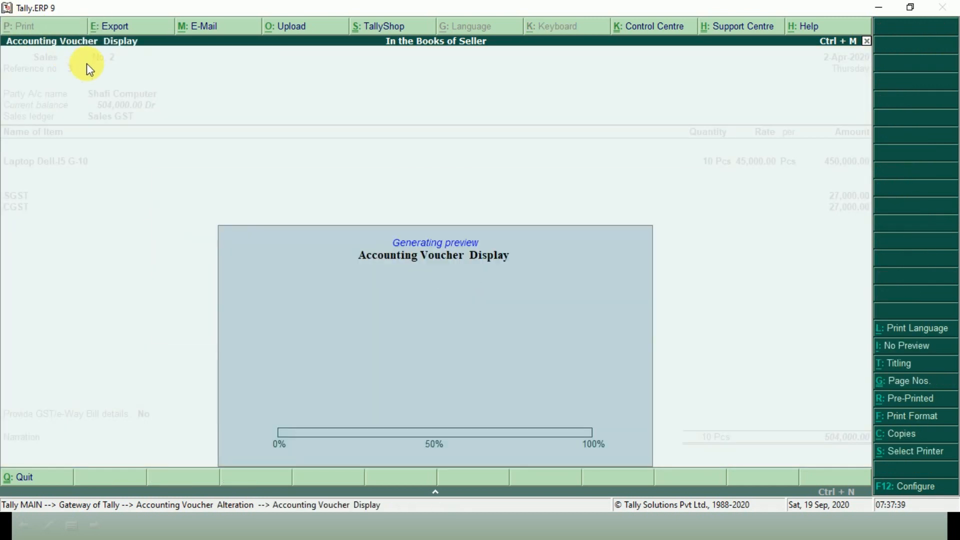
pyautogui.hotkey('alt', 'z')
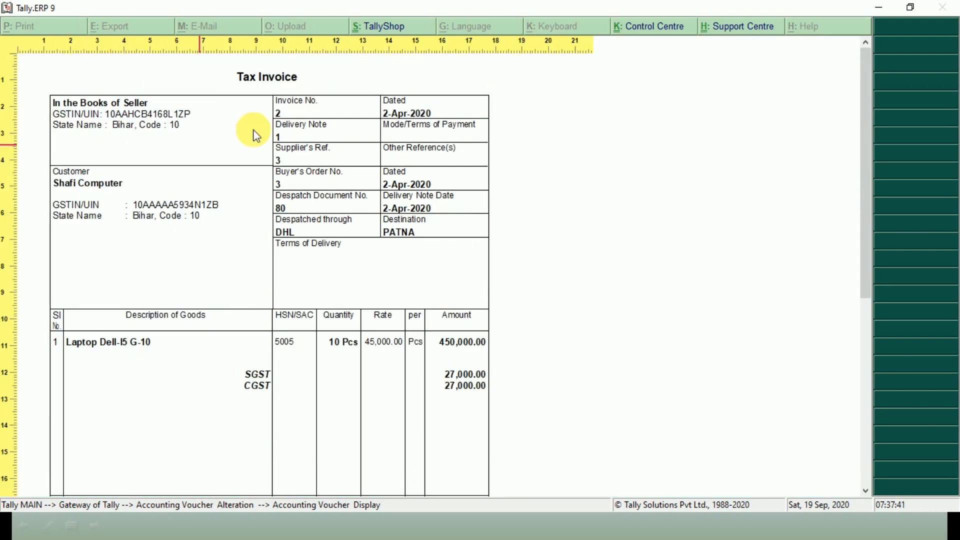
pyautogui.moveTo(865, 181); pyautogui.dragTo(886, 155)
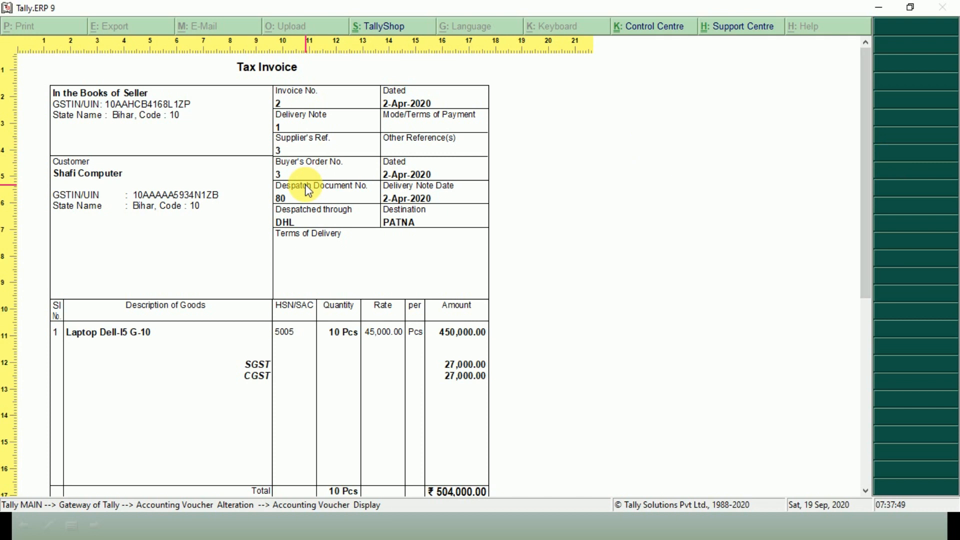
pyautogui.press('Escape')
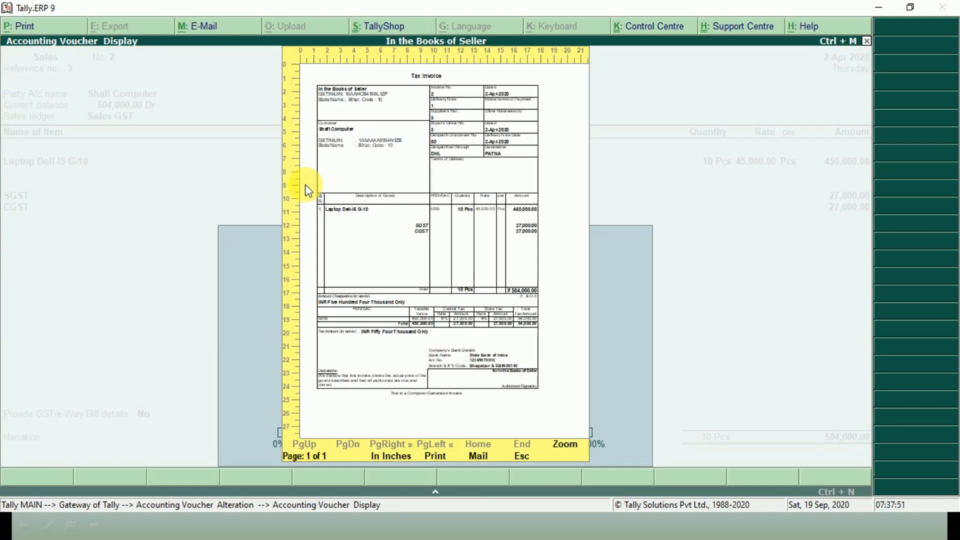
pyautogui.press('Escape')
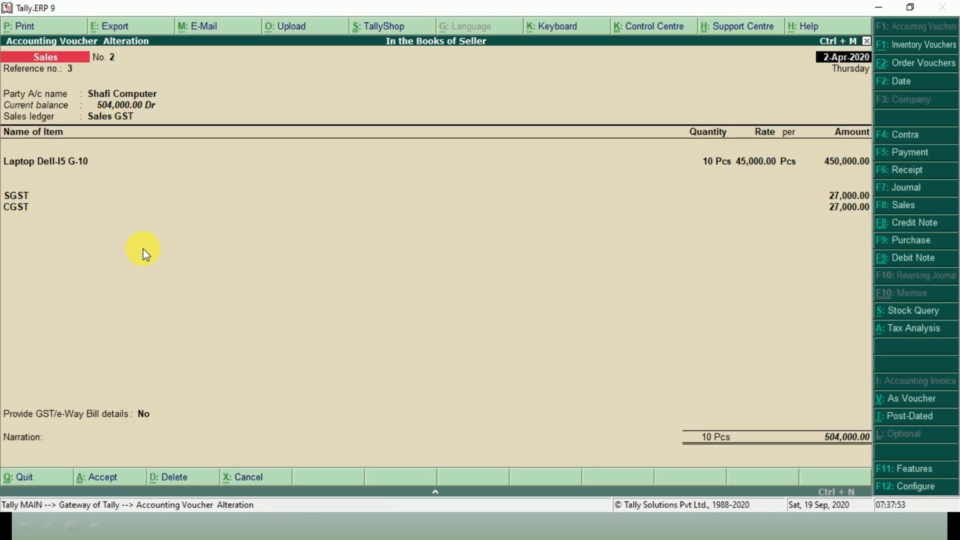
pyautogui.press('Escape')
pyautogui.press('Return')
pyautogui.press('Escape')
pyautogui.press('Return')
pyautogui.press('Escape')
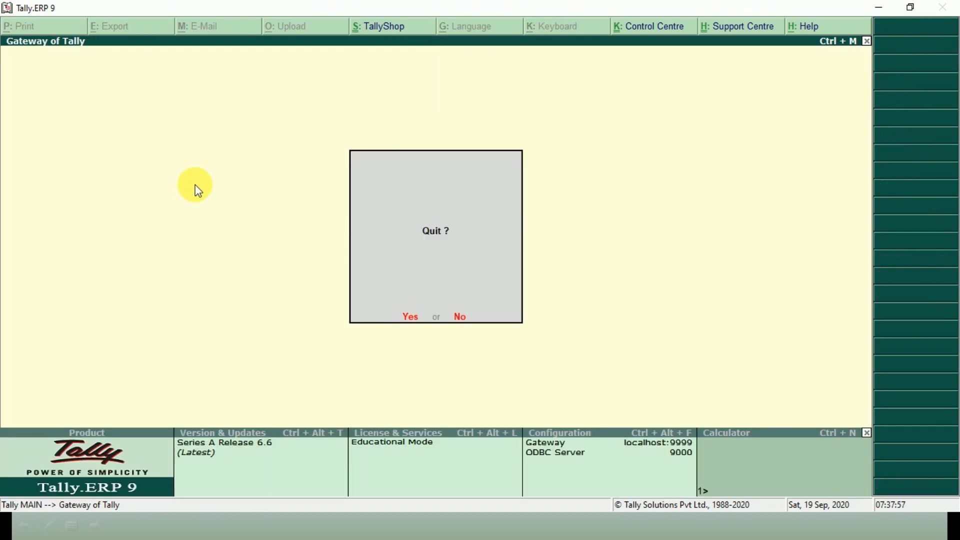
pyautogui.press('n')
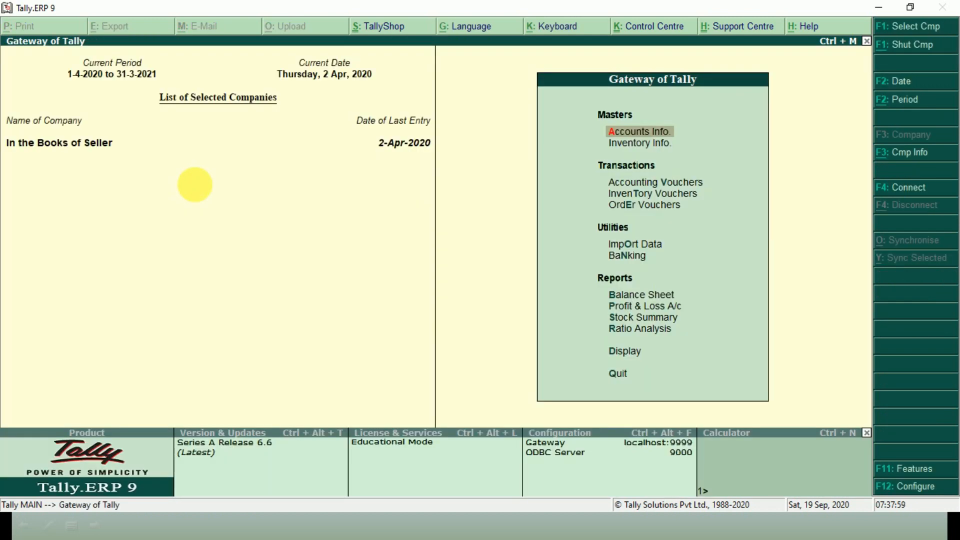
# Examine the seller's detailed Profit & Loss account, checking the Sales Bills to Make entry and the Sales GST line.
pyautogui.press('p')
pyautogui.hotkey('alt', 'F1')
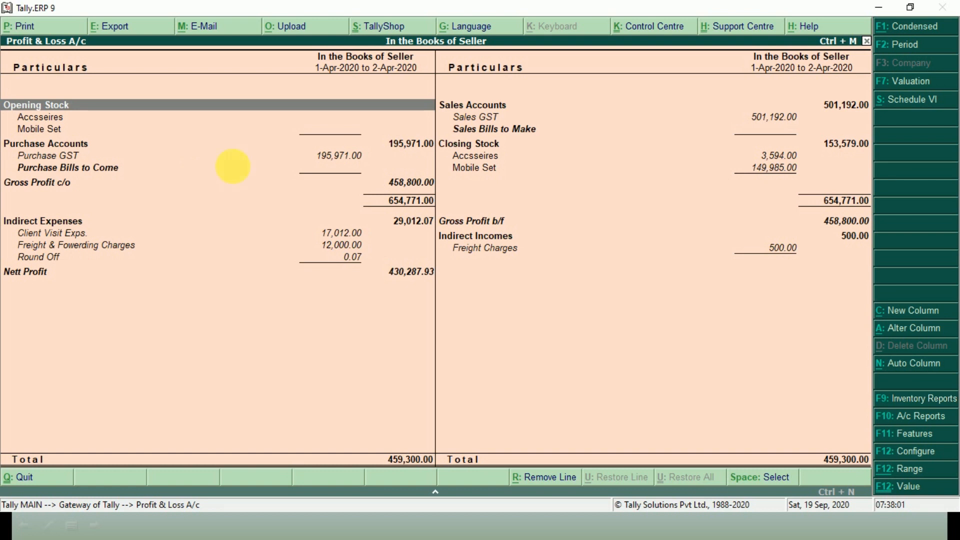
pyautogui.click(515, 128)
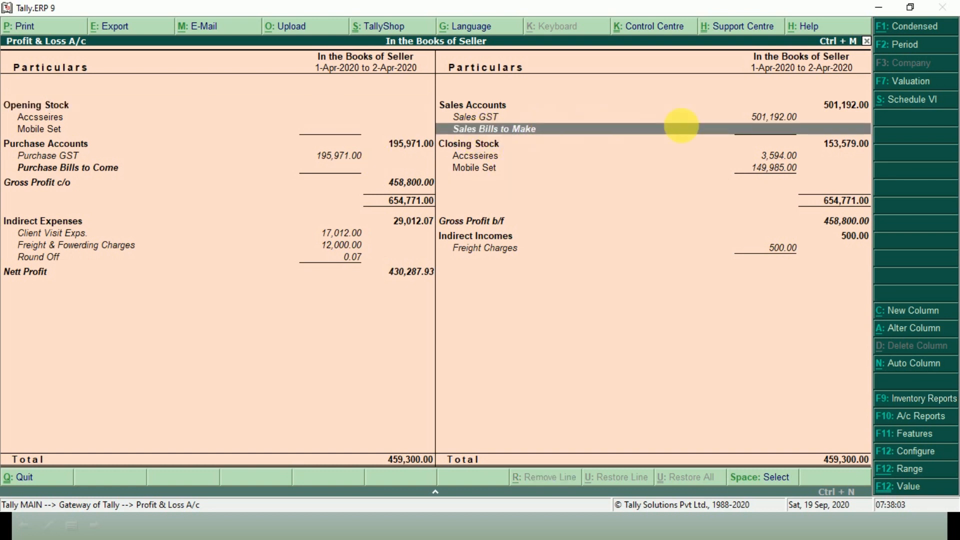
pyautogui.click(771, 132)
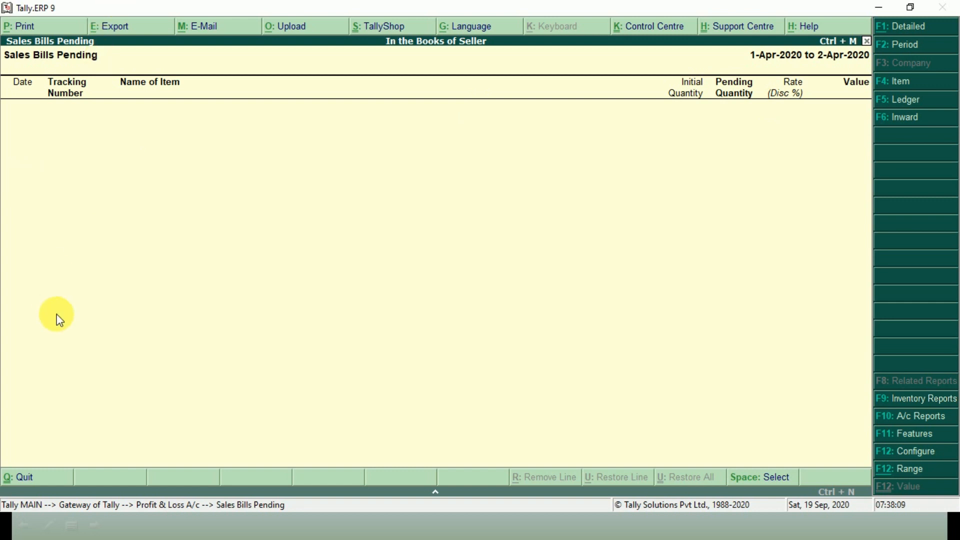
pyautogui.press('Escape')
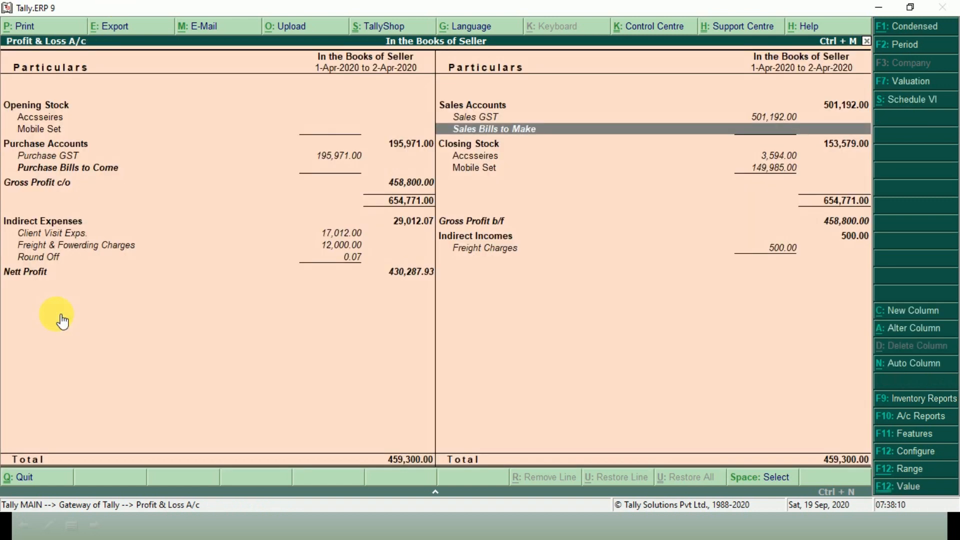
pyautogui.click(488, 119)
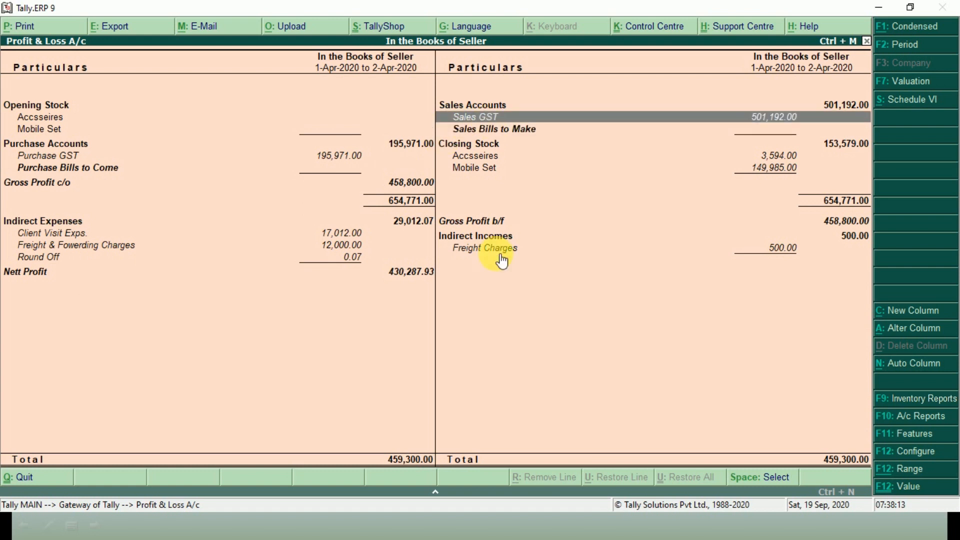
pyautogui.press('Escape')
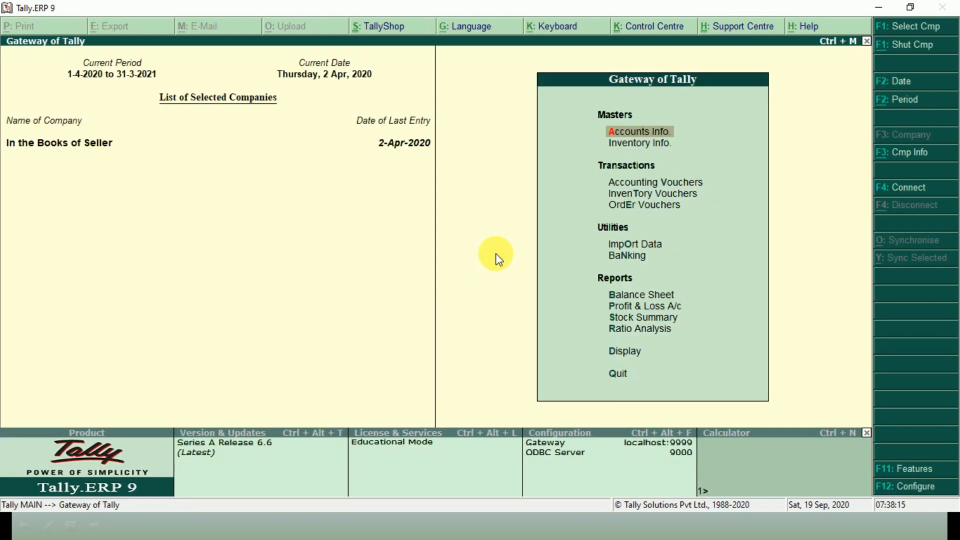
# Display the Shafi Computer ledger from the account books of the seller.
pyautogui.write('dal')
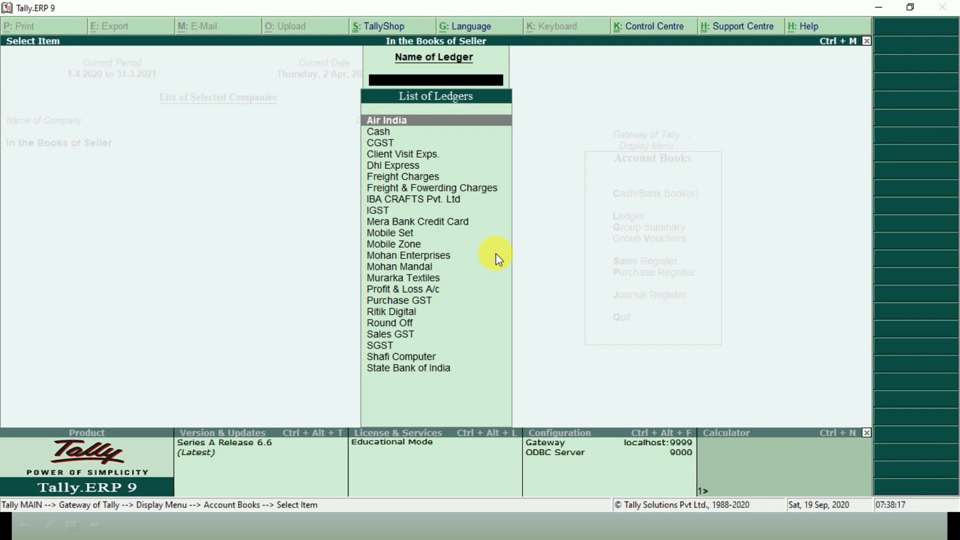
pyautogui.write('SHAFI')
pyautogui.press('Return')
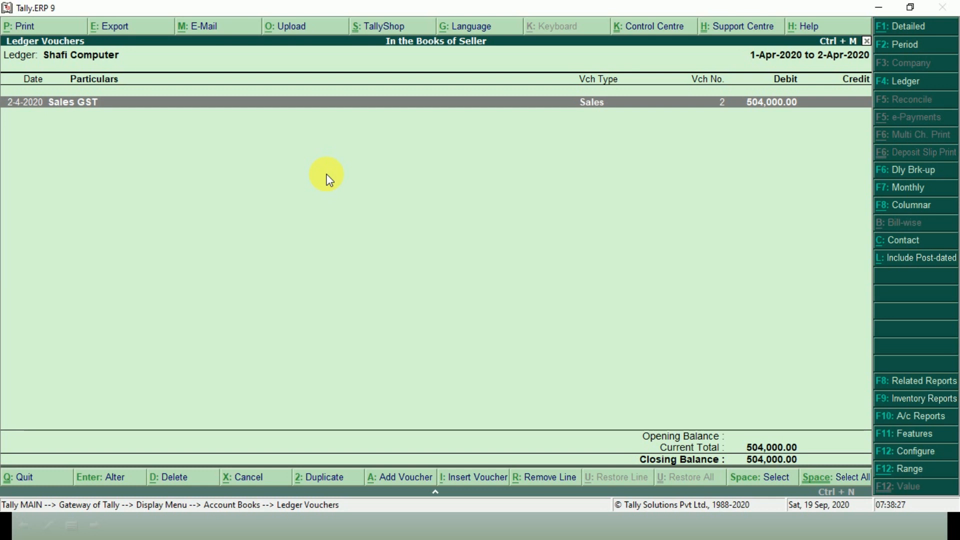
# Switch to the purchaser's books, close the COMPUTER WORLD ledger report and return to the Gateway of Tally.
pyautogui.hotkey('alt', 'Tab')
pyautogui.hotkey('alt', 'Tab')
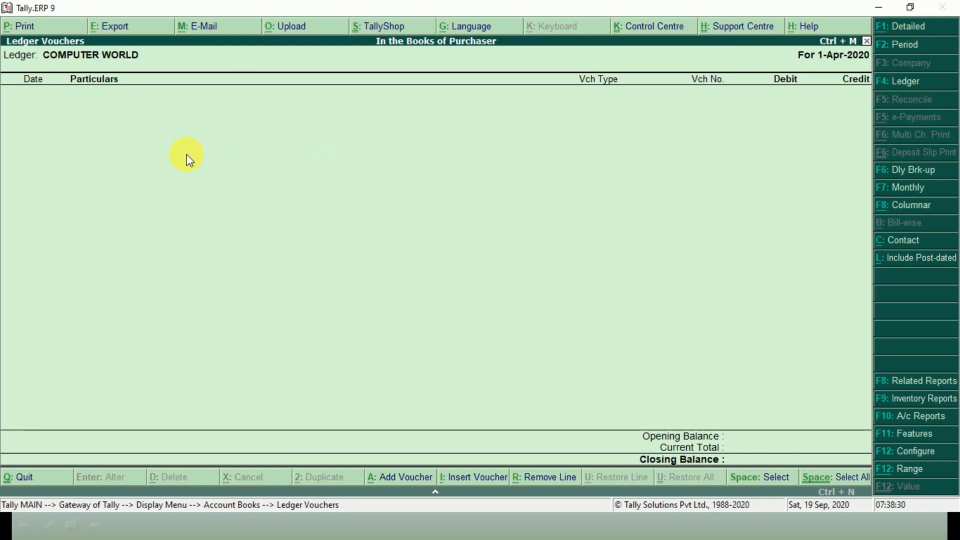
pyautogui.press('Escape')
pyautogui.press('Escape')
pyautogui.press('Escape')
pyautogui.press('Escape')
pyautogui.press('Escape')
pyautogui.press('Escape')
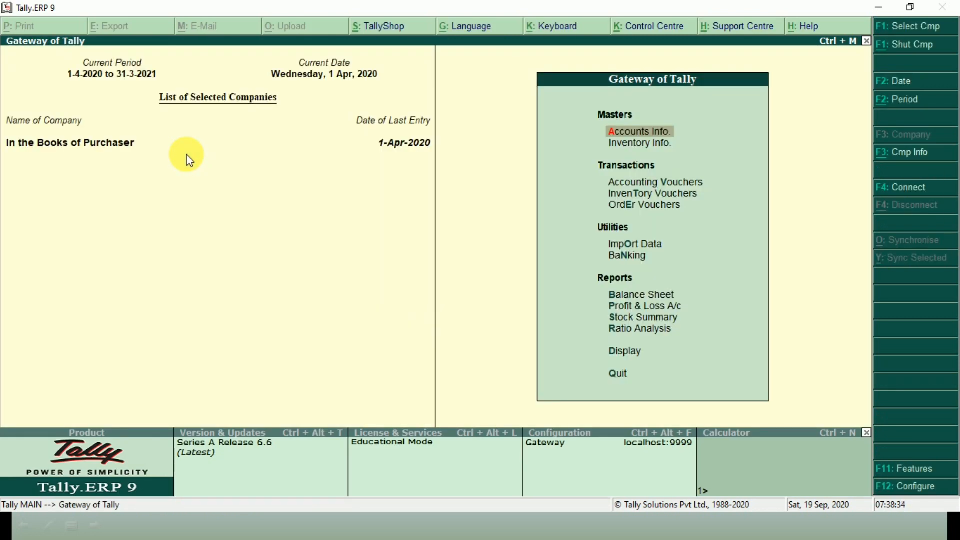
# Start a new accounting voucher of type Purchase in the purchaser's books and set it to item invoice mode.
pyautogui.click(672, 185)
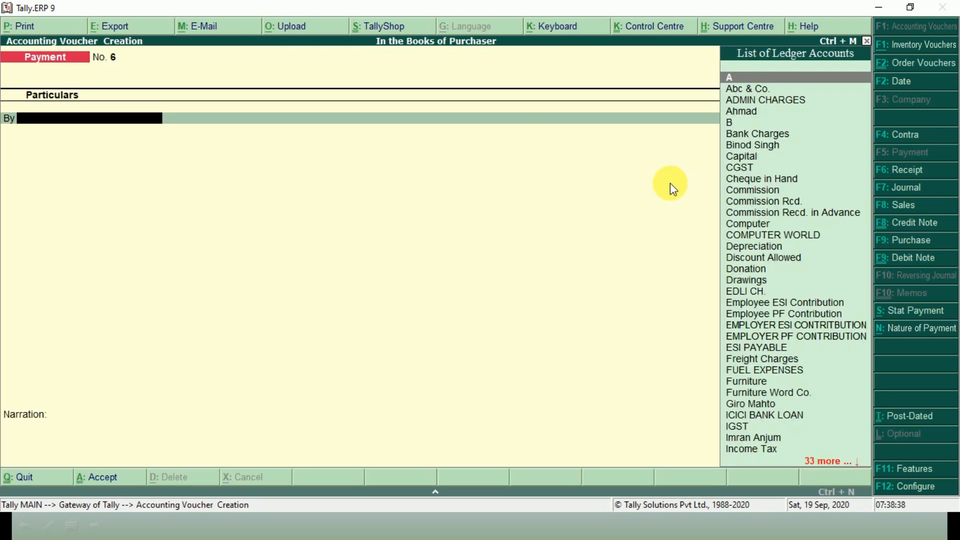
pyautogui.click(921, 241)
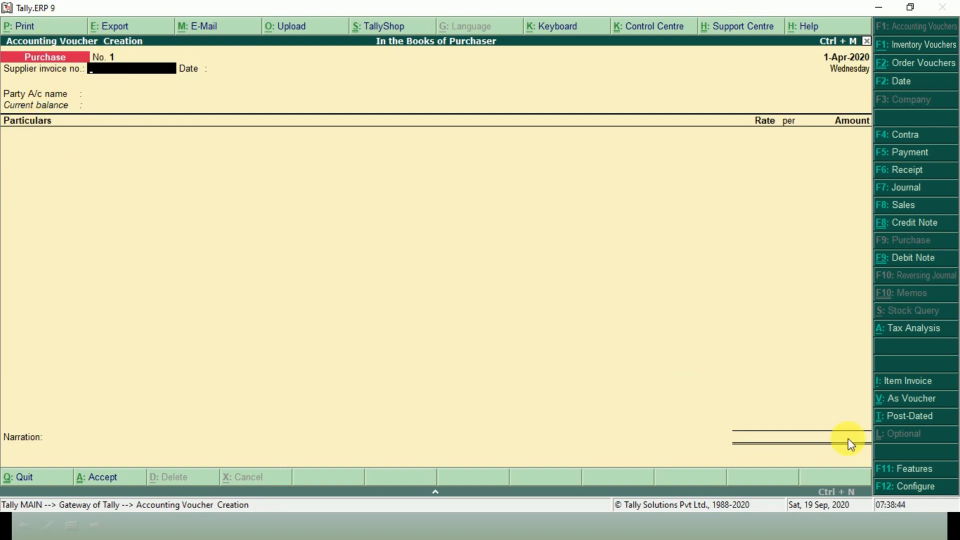
pyautogui.click(933, 382)
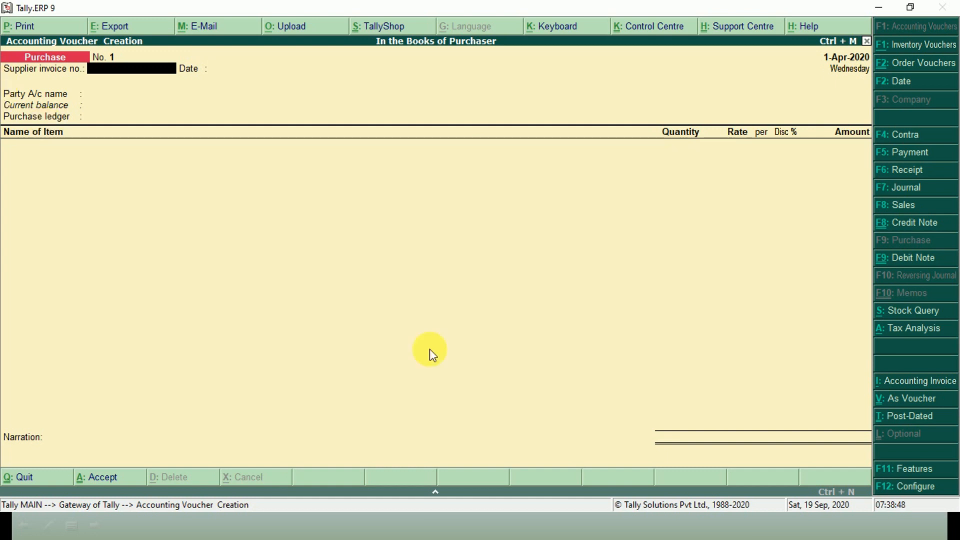
# Enter supplier invoice number 1 and set both the voucher date and the supplier invoice date to 2-Apr-2020.
pyautogui.write('1')
pyautogui.press('Return')
pyautogui.write('2.')
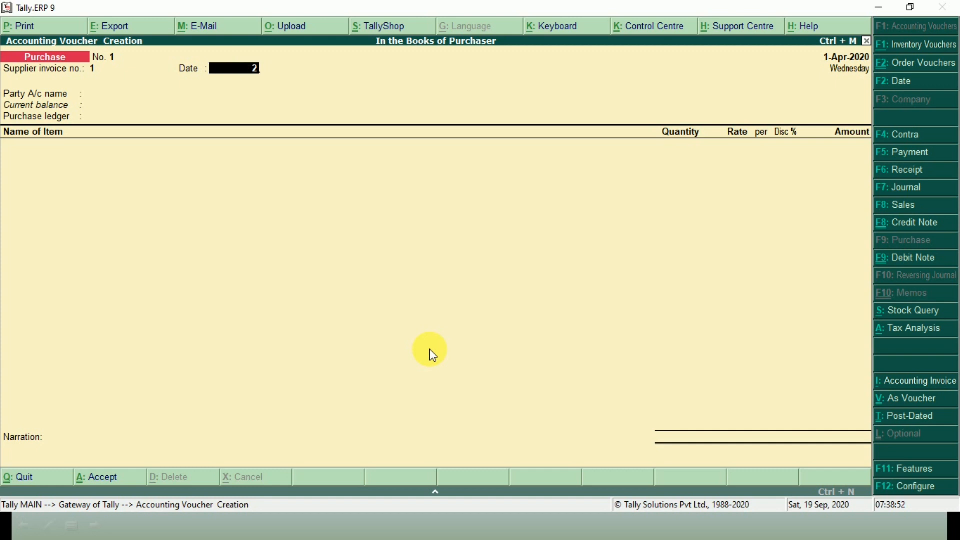
pyautogui.press('Return')
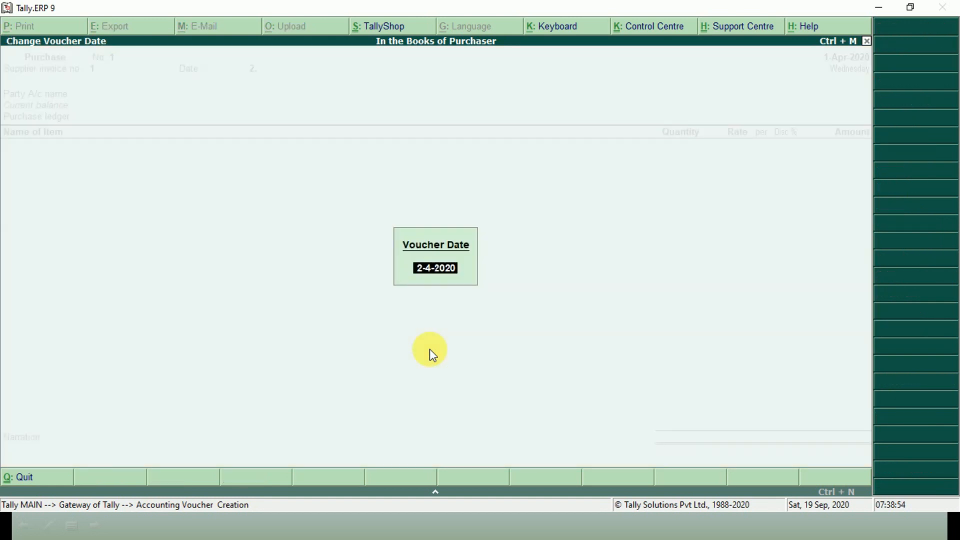
pyautogui.press('Return')
pyautogui.write('2.4')
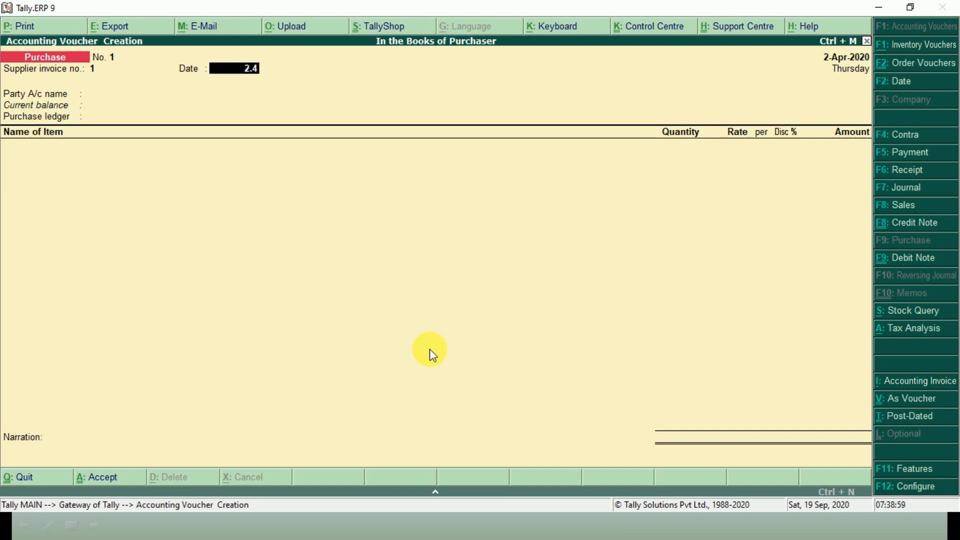
pyautogui.press('Return')
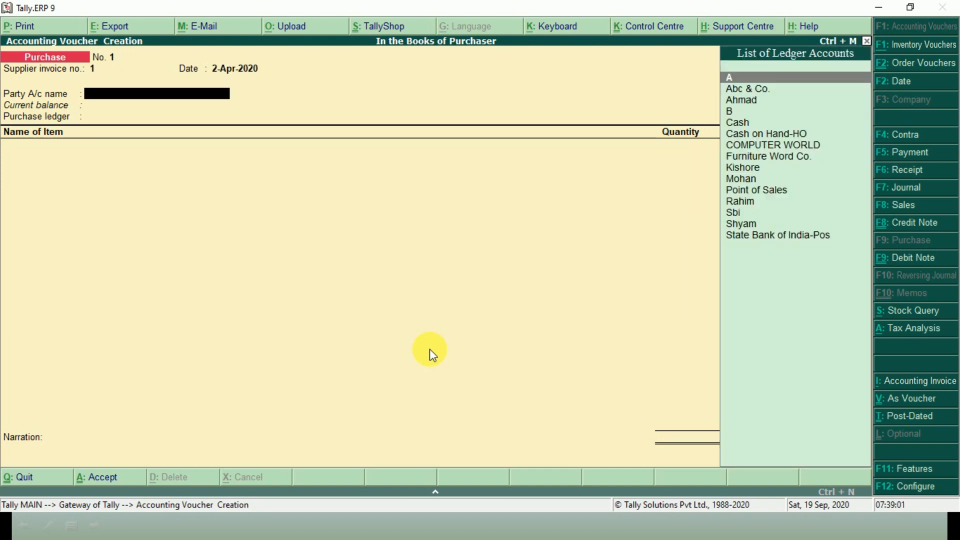
# Select COMPUTER WORLD as the party and link receipt note tracking number 1 to the purchase voucher.
pyautogui.write('COM')
pyautogui.press('Return')
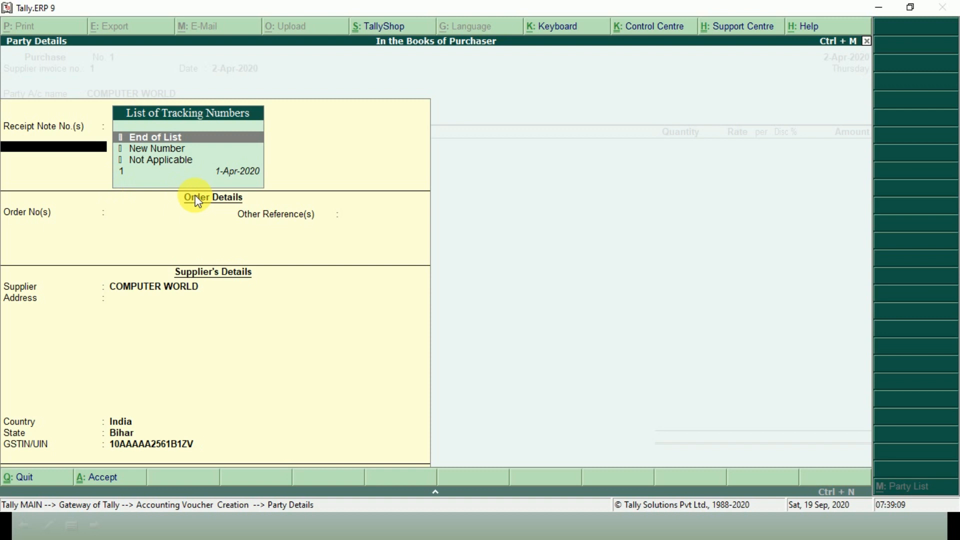
pyautogui.press('Down')
pyautogui.press('Down')
pyautogui.press('Down')
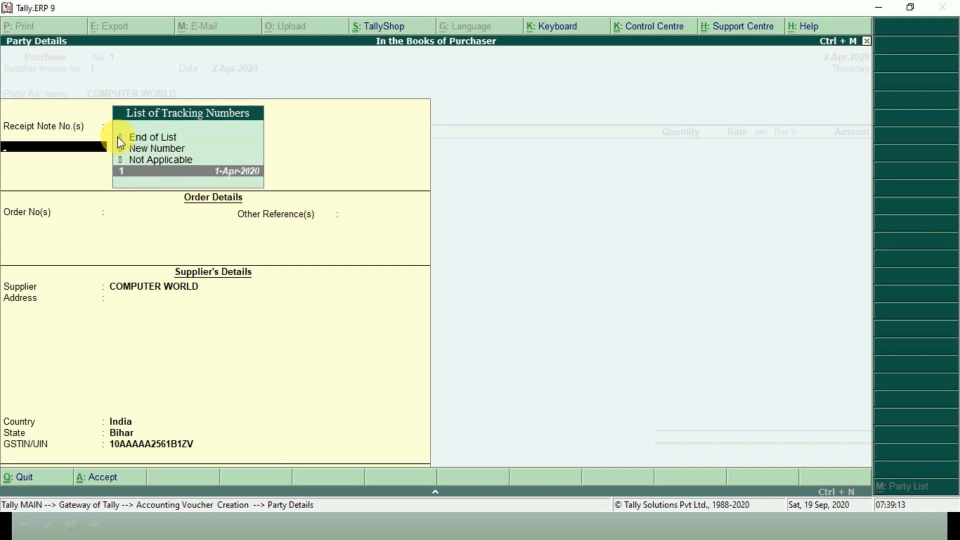
pyautogui.press('Return')
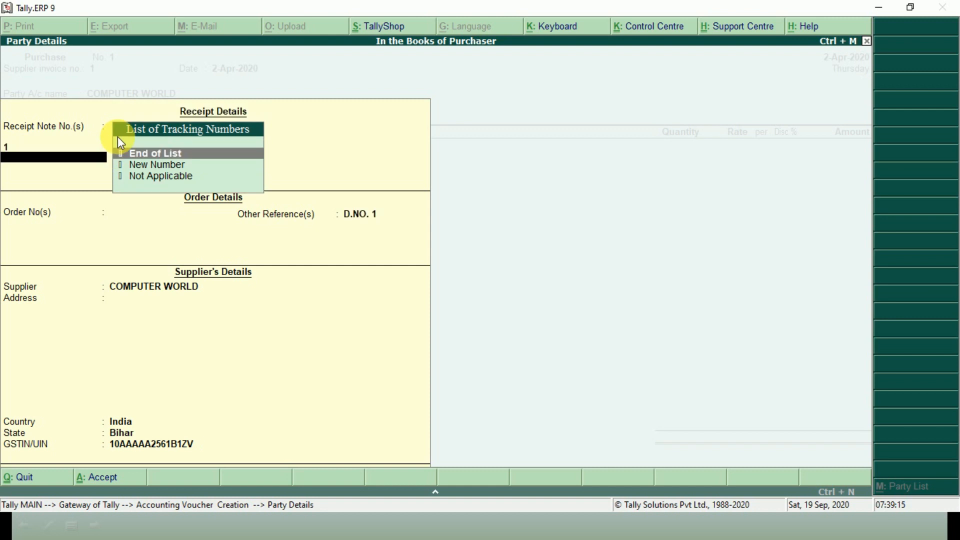
pyautogui.press('Return')
pyautogui.press('Return')
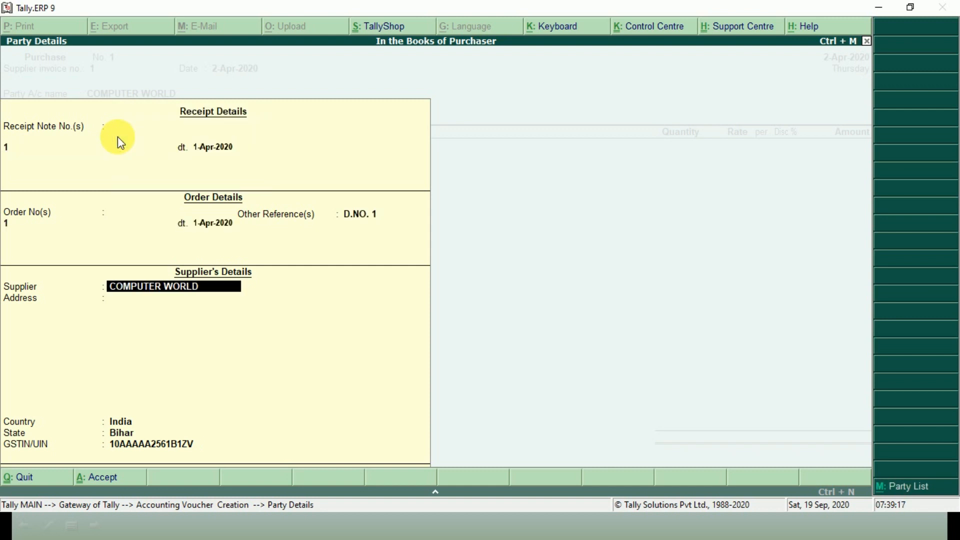
# Keep the loaded supplier details for COMPUTER WORLD, with country India and state Bihar, on the purchase voucher.
pyautogui.press('Return')
pyautogui.press('Return')
pyautogui.press('Return')
pyautogui.press('Return')
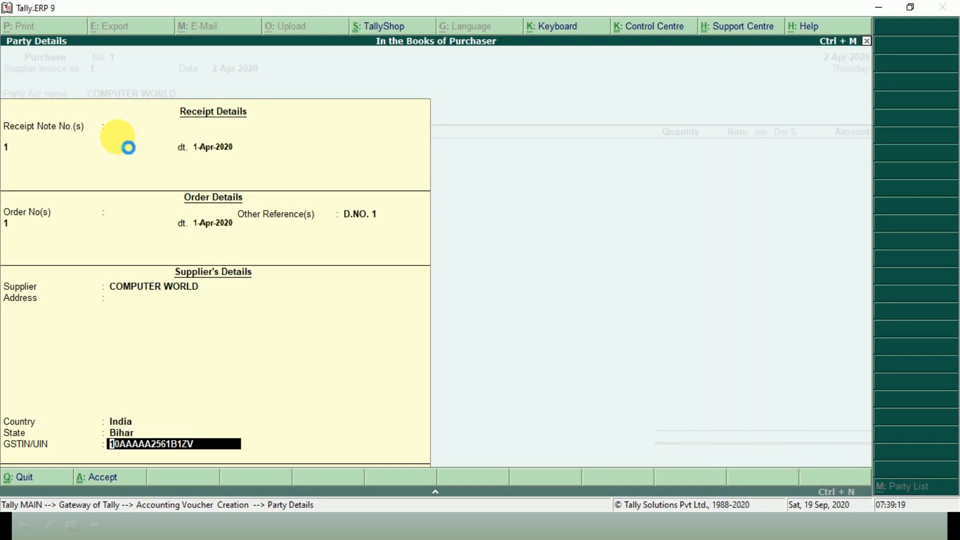
pyautogui.press('Return')
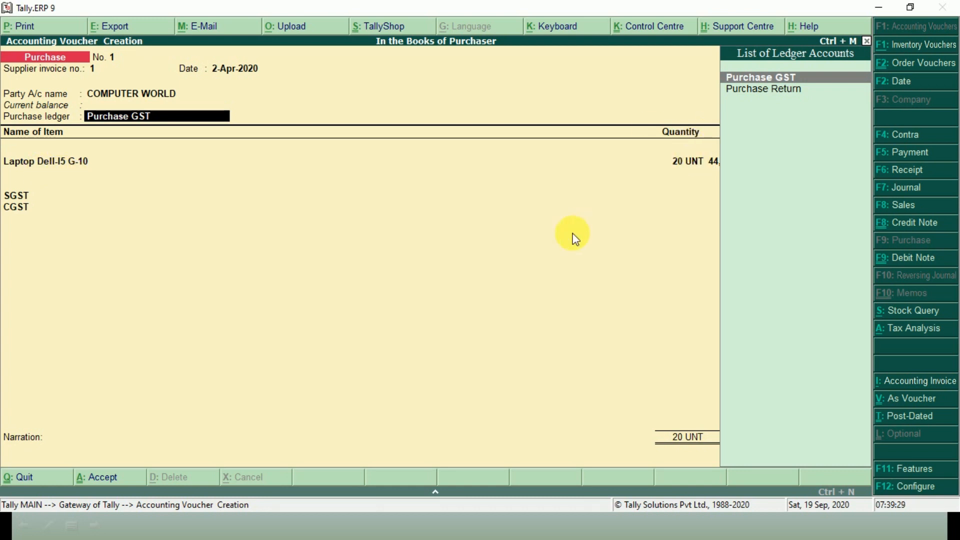
# Use the Purchase GST ledger and accept 20 UNT of Laptop Dell-I5 G-10 at 44,000.00 against tracking number 1 and order 1.
pyautogui.press('Return')
pyautogui.press('Return')
pyautogui.press('Return')
pyautogui.press('Return')
pyautogui.press('Return')
pyautogui.press('Return')
pyautogui.press('Return')
pyautogui.press('Return')
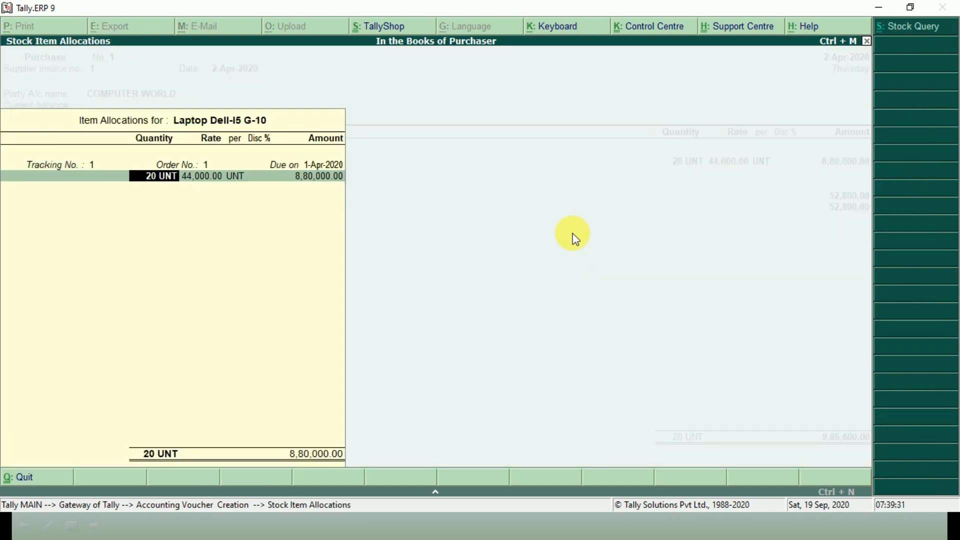
pyautogui.press('Return')
pyautogui.press('Return')
pyautogui.press('Return')
pyautogui.press('Return')
pyautogui.press('Return')
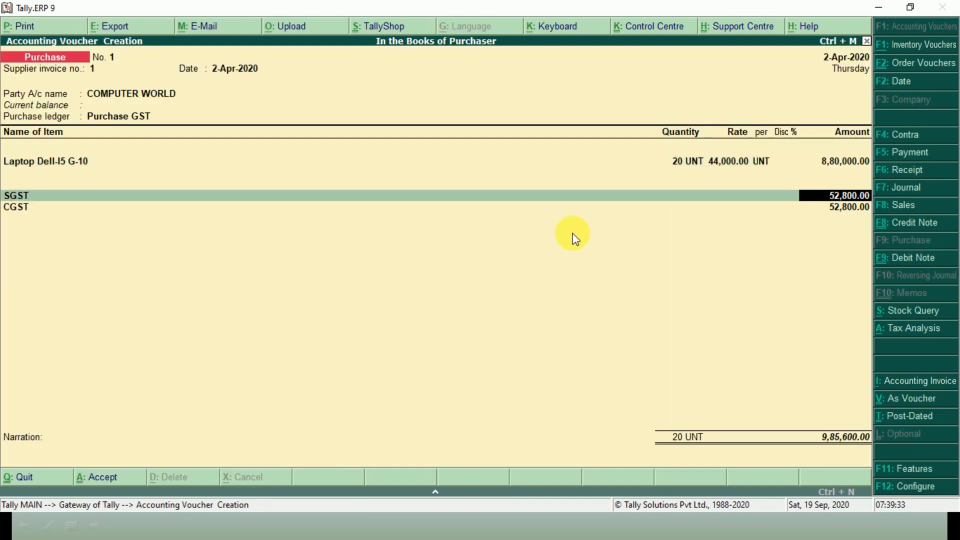
# Keep the SGST and CGST amounts, save the purchase voucher without a narration and return to the Gateway of Tally.
pyautogui.press('Return')
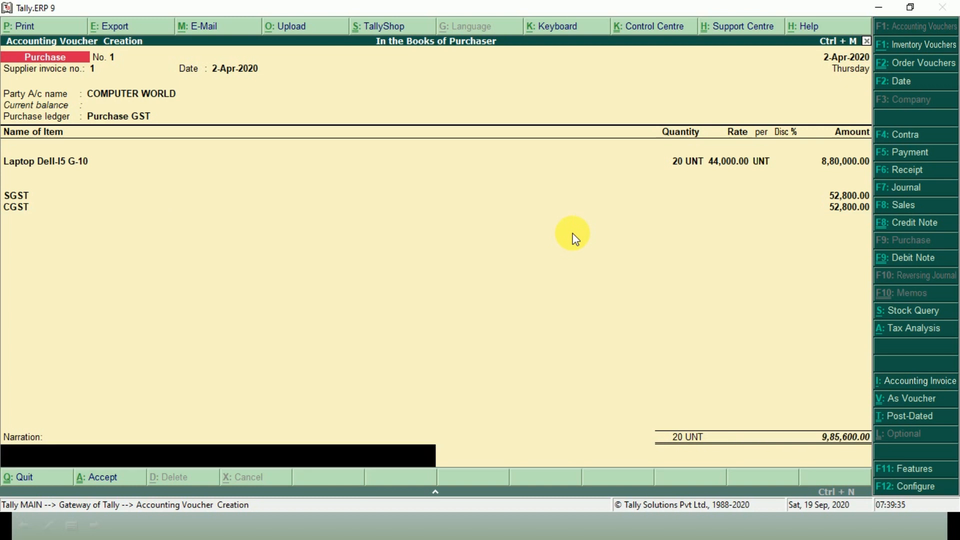
pyautogui.press('Return')
pyautogui.press('Return')
pyautogui.press('Escape')
pyautogui.press('Return')
pyautogui.press('Escape')
pyautogui.press('Escape')
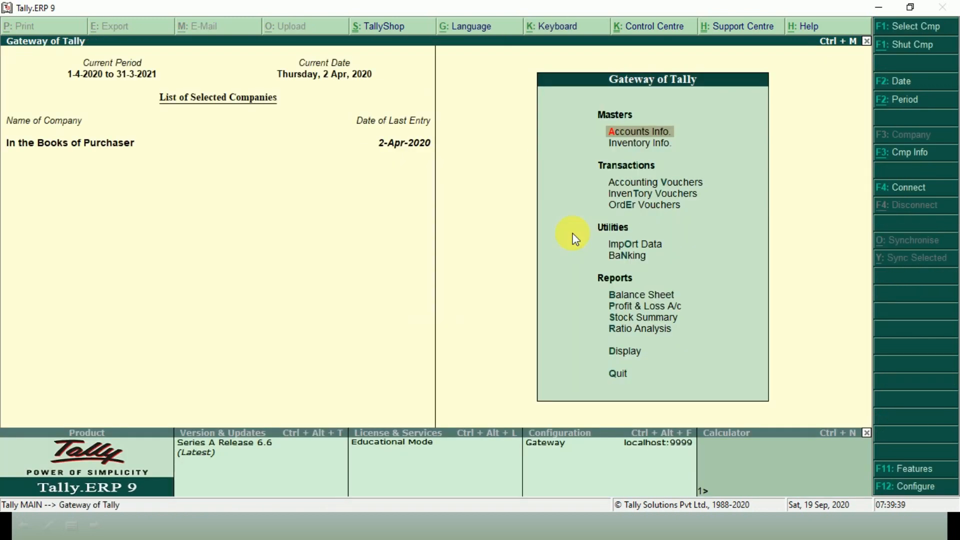
# Check the Purchase Bills to Come entry in the detailed Profit & Loss A/c for pending purchase bills.
pyautogui.press('p')
pyautogui.hotkey('alt', 'F1')
pyautogui.press('Down')
pyautogui.press('Down')
pyautogui.press('Down')
pyautogui.press('Down')
pyautogui.press('Down')
pyautogui.press('Down')
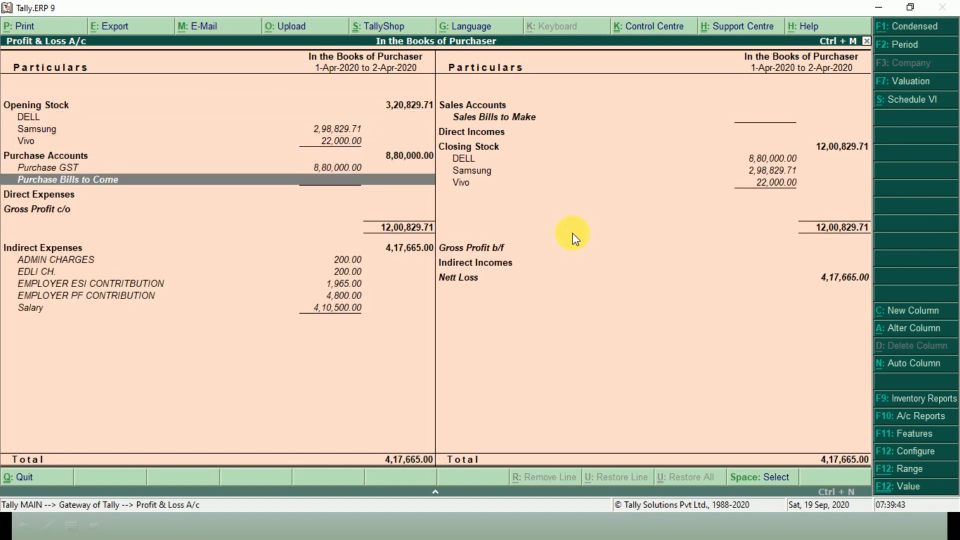
pyautogui.press('Return')
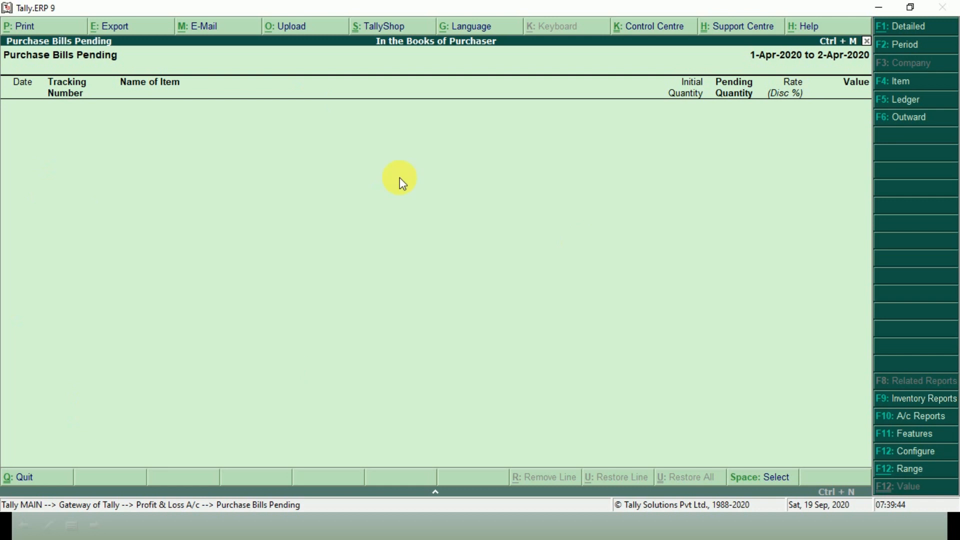
pyautogui.press('Escape')
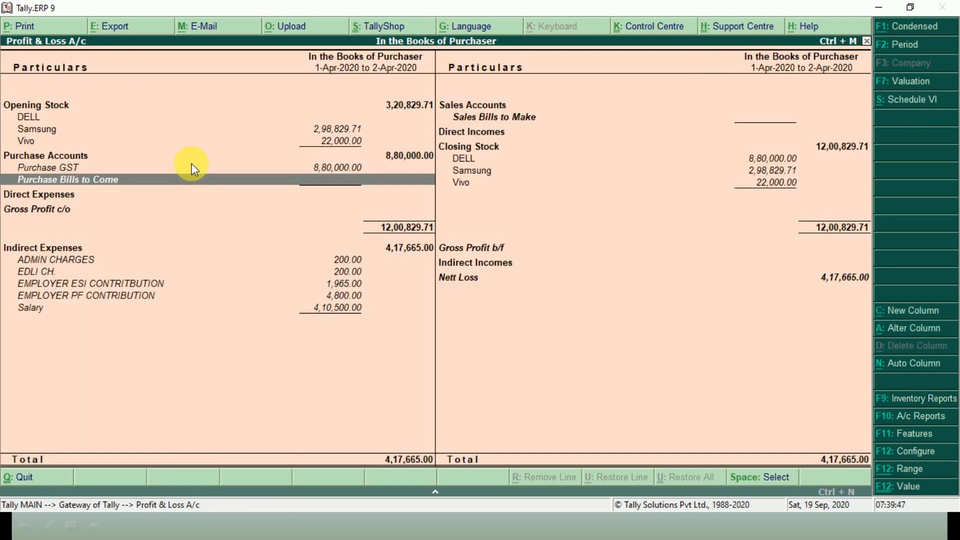
# Review the COMPUTER WORLD ledger vouchers in the account books, and return to the Gateway of Tally.
pyautogui.press('Escape')
pyautogui.press('Escape')
pyautogui.press('n')
pyautogui.press('d')
pyautogui.press('a')
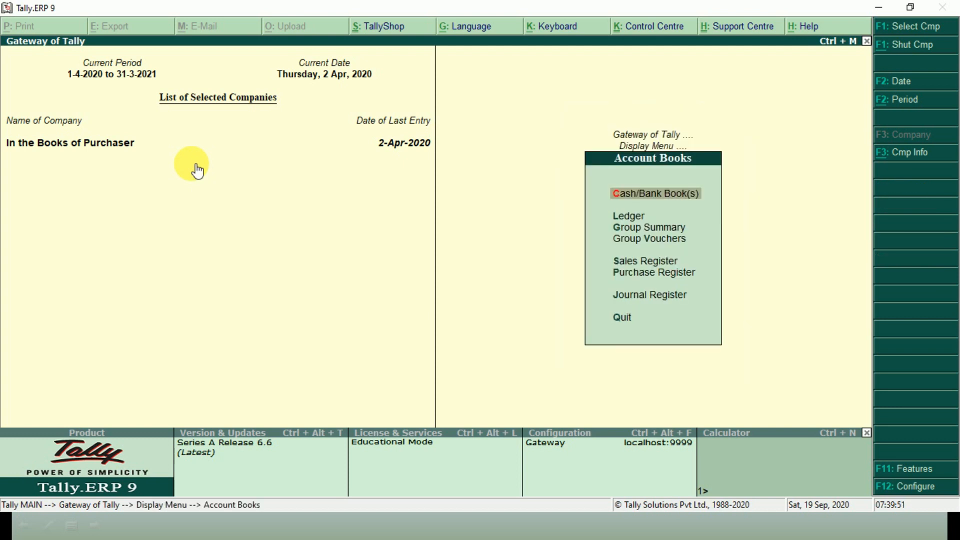
pyautogui.write('l')
pyautogui.write('COM')
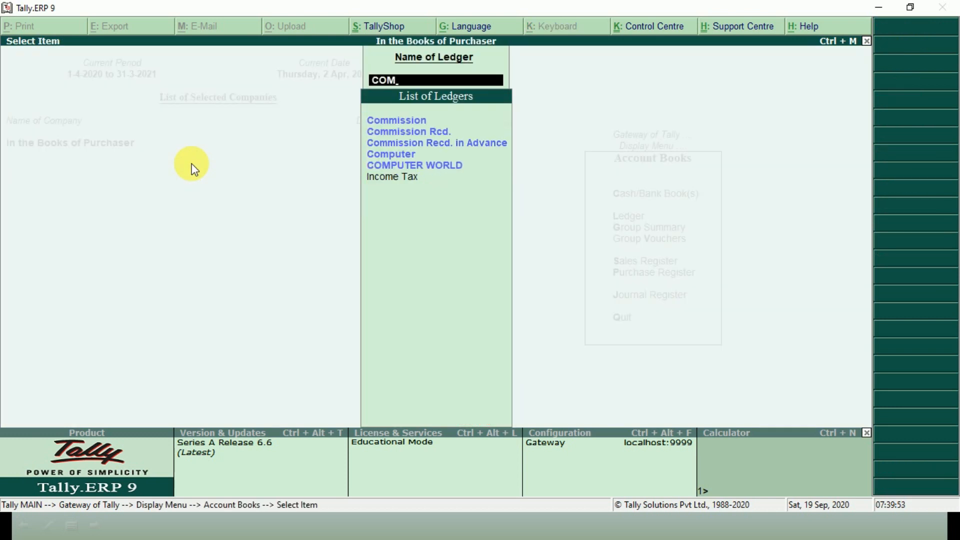
pyautogui.press('Down')
pyautogui.press('Down')
pyautogui.press('Down')
pyautogui.press('Down')
pyautogui.press('Return')
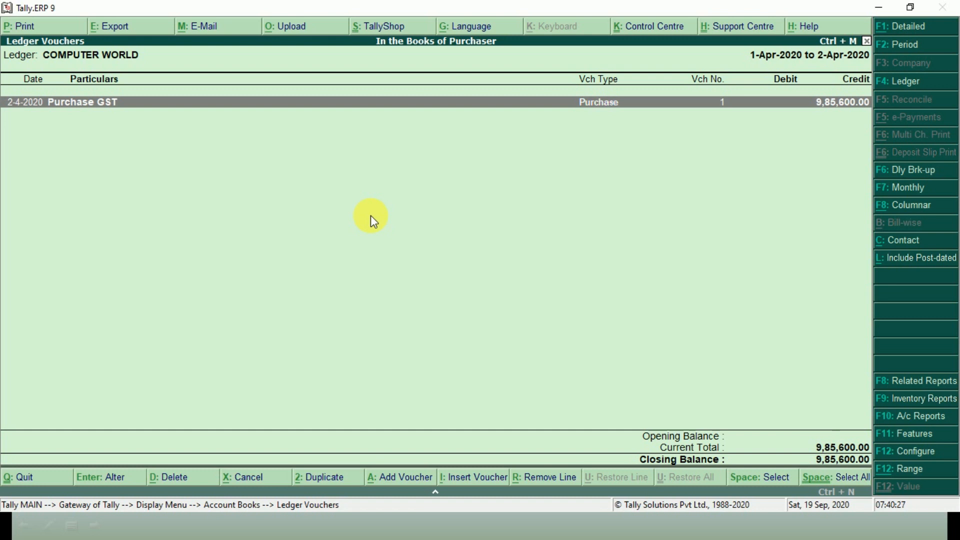
pyautogui.press('Escape')
pyautogui.press('Escape')
pyautogui.press('Escape')
pyautogui.press('Escape')
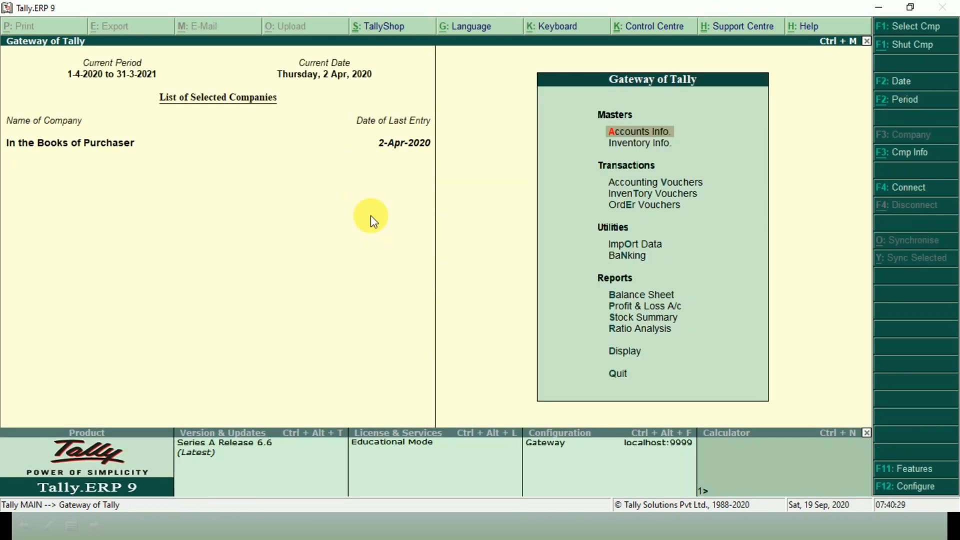
# Start a Payment voucher in the purchaser's books and debit COMPUTER WORLD with 5,00,000.00.
pyautogui.click(697, 185)
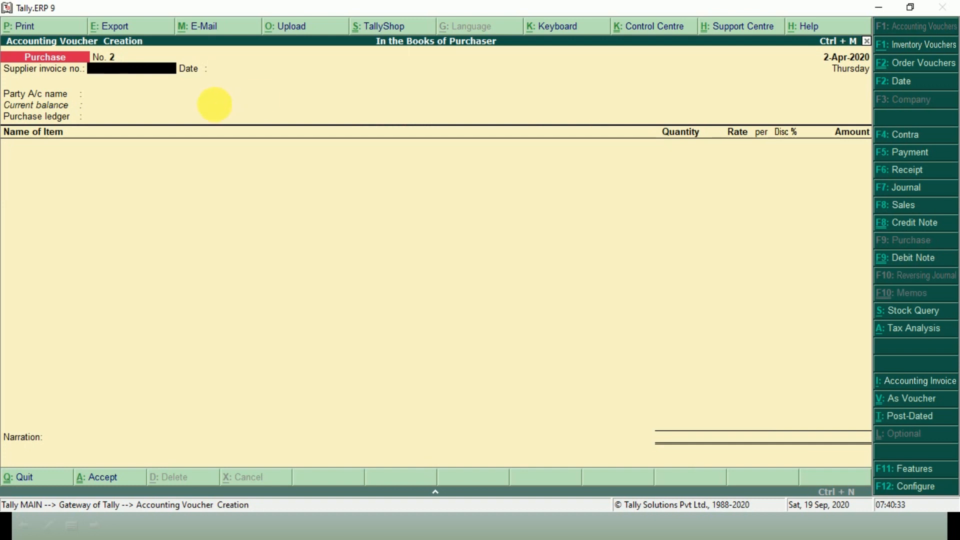
pyautogui.press('F5')
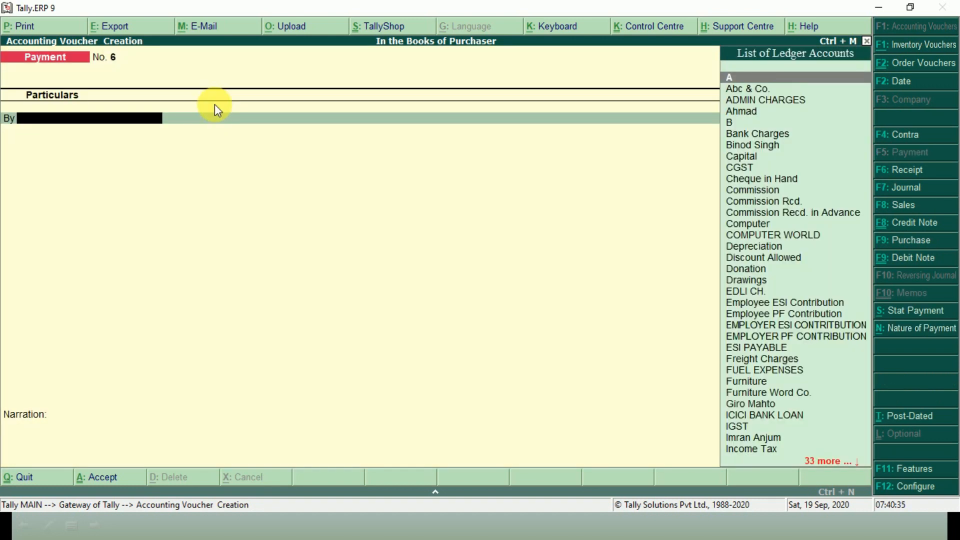
pyautogui.write('COM')
pyautogui.press('Down')
pyautogui.press('Down')
pyautogui.press('Down')
pyautogui.press('Down')
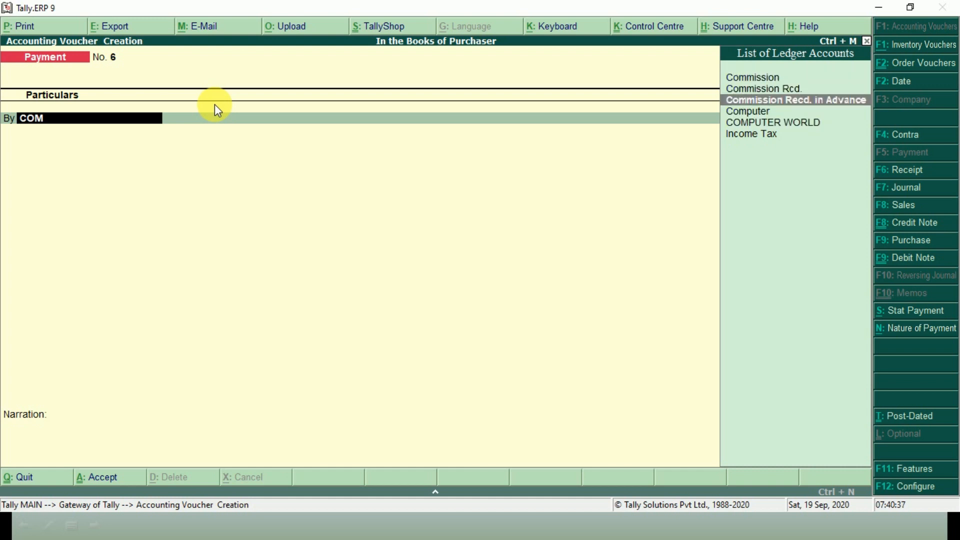
pyautogui.press('Return')
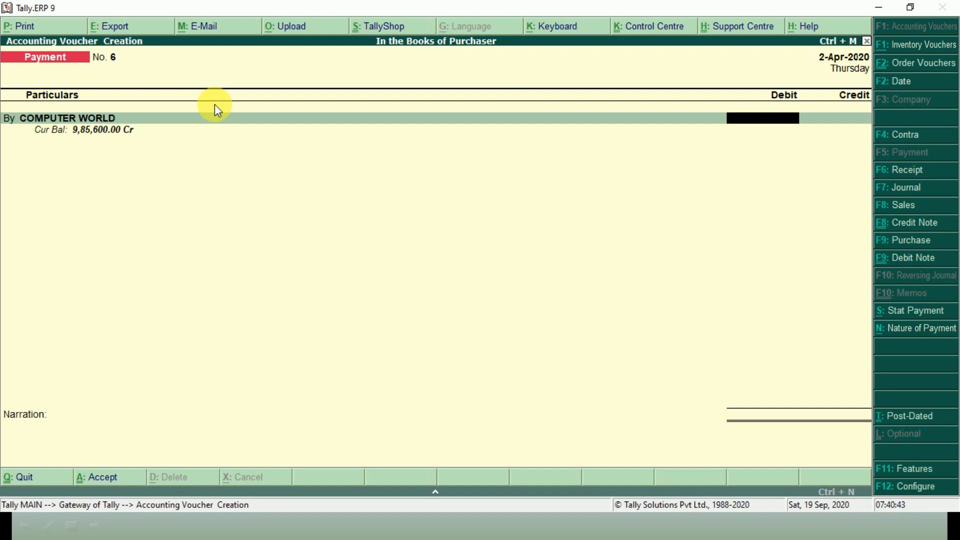
pyautogui.write('500000')
pyautogui.press('Return')
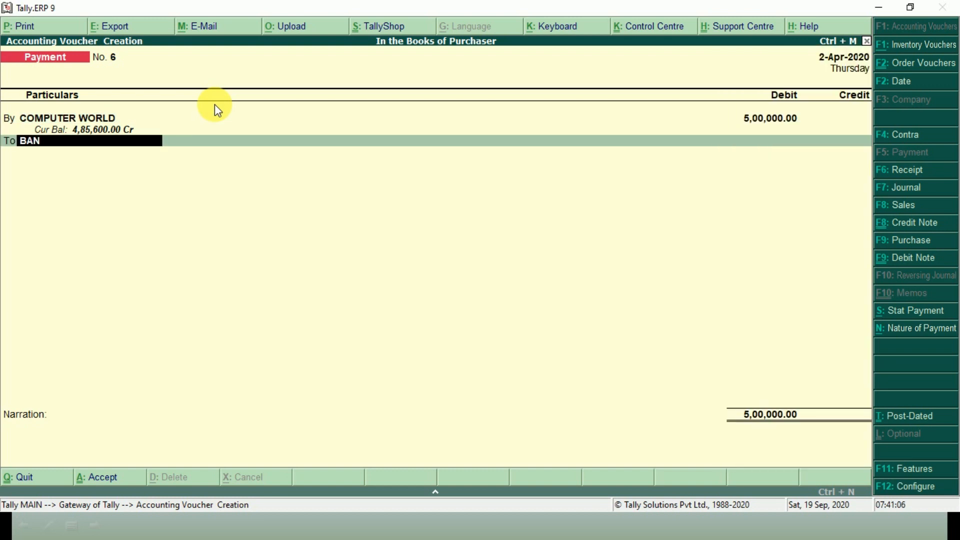
# Credit the Sbi ledger with the full 5,00,000.00 on the payment voucher.
pyautogui.press('Return')
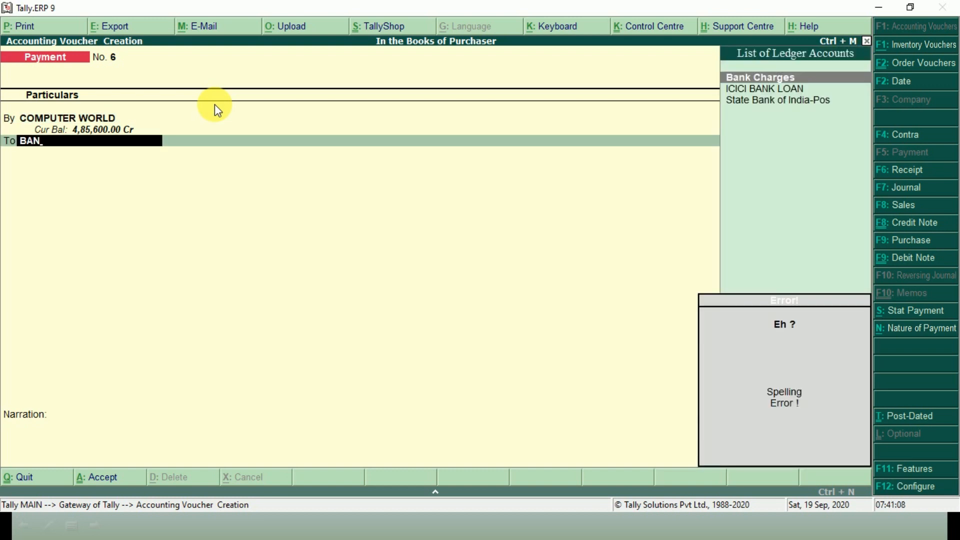
pyautogui.press('BackSpace')
pyautogui.press('BackSpace')
pyautogui.press('BackSpace')
pyautogui.write('SBI')
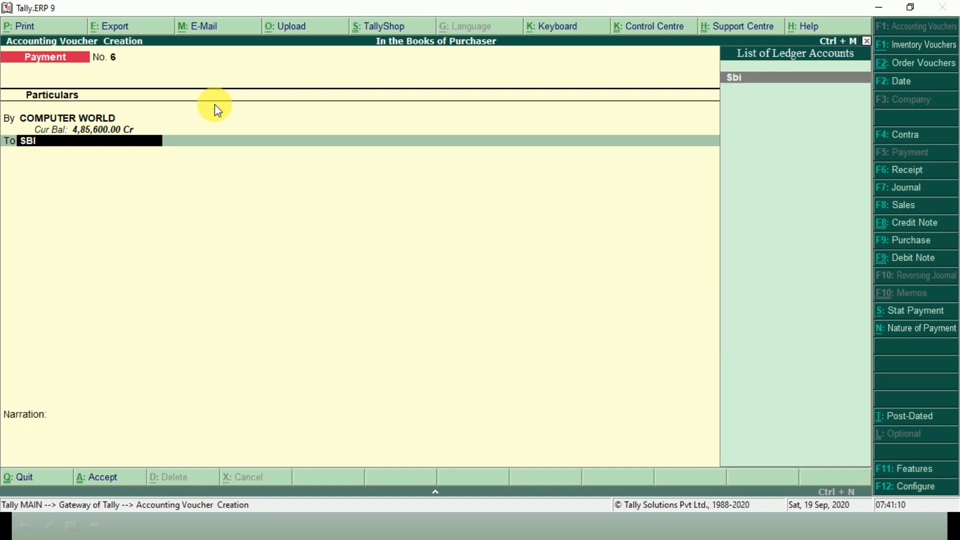
pyautogui.press('Return')
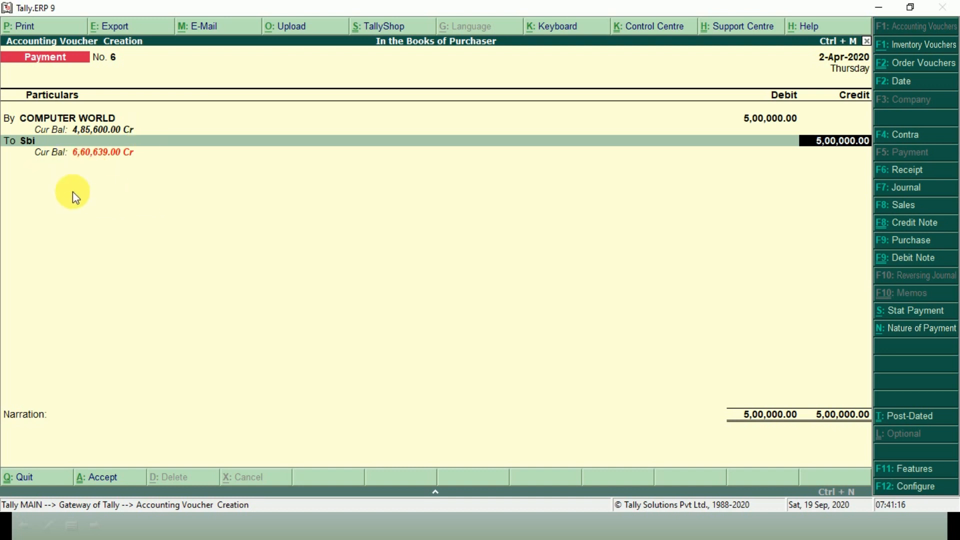
pyautogui.press('Return')
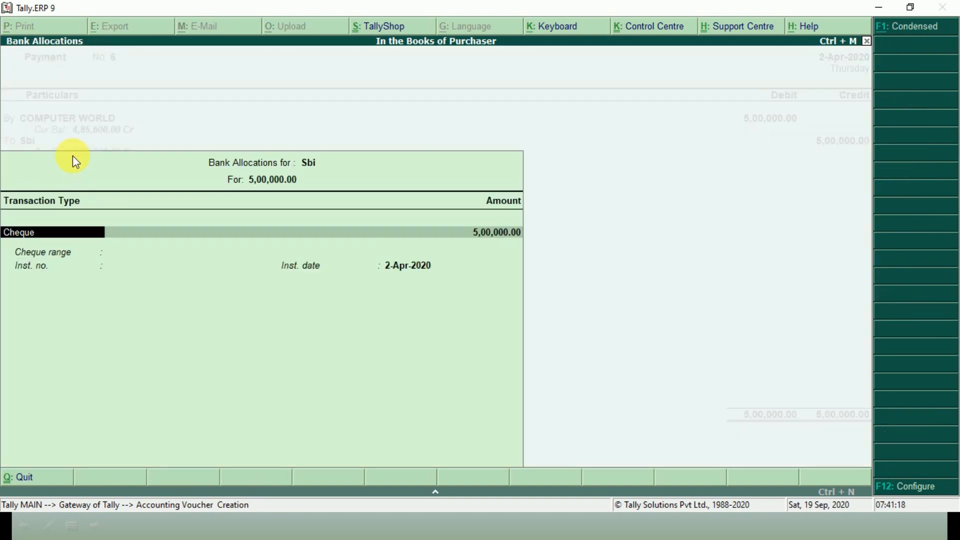
# Allocate the Sbi payment as a cheque dated 2-Apr-2020 with cheque range Not Applicable and no instrument number.
pyautogui.press('Return')
pyautogui.press('Return')
pyautogui.press('BackSpace')
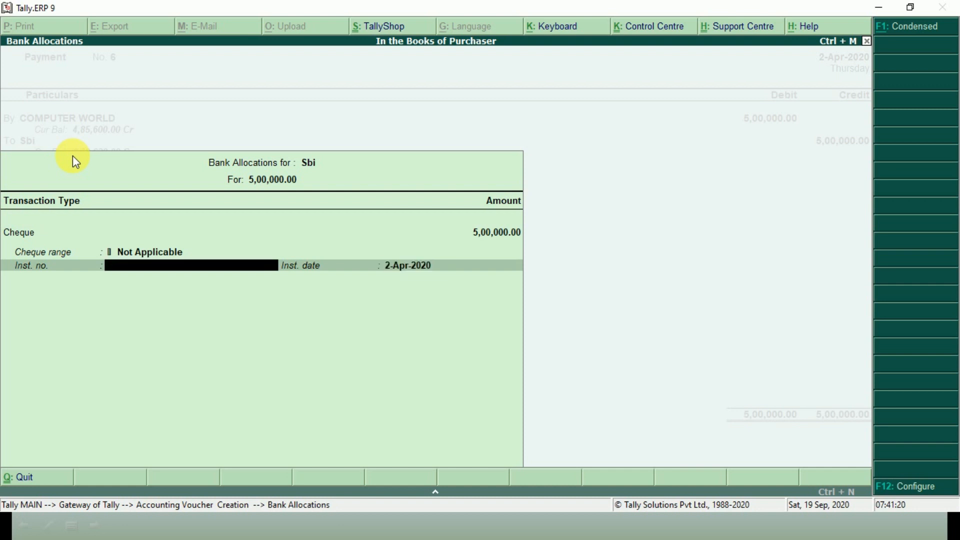
pyautogui.press('Return')
pyautogui.press('Return')
pyautogui.press('Return')
pyautogui.press('Escape')
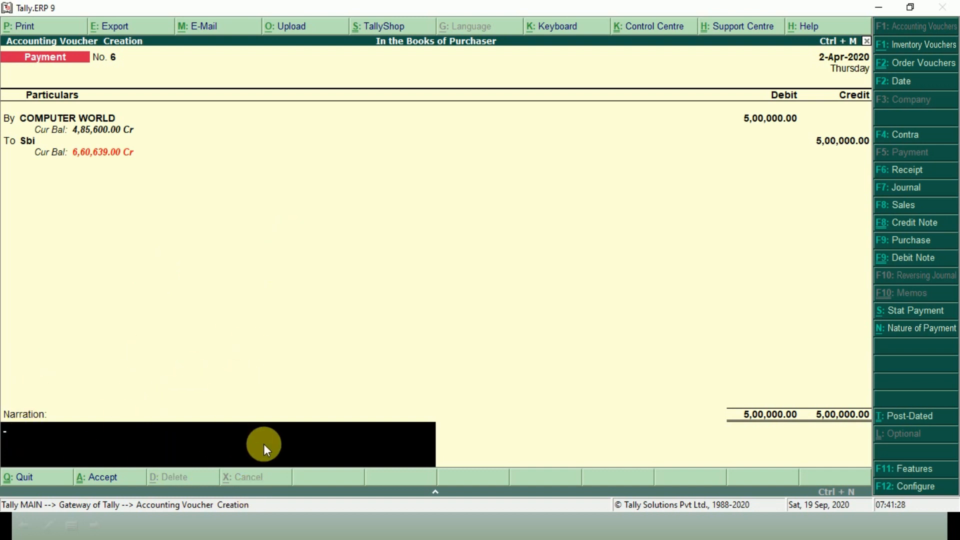
# Save the payment voucher without a narration and return to the Gateway of Tally.
pyautogui.press('Return')
pyautogui.press('Return')
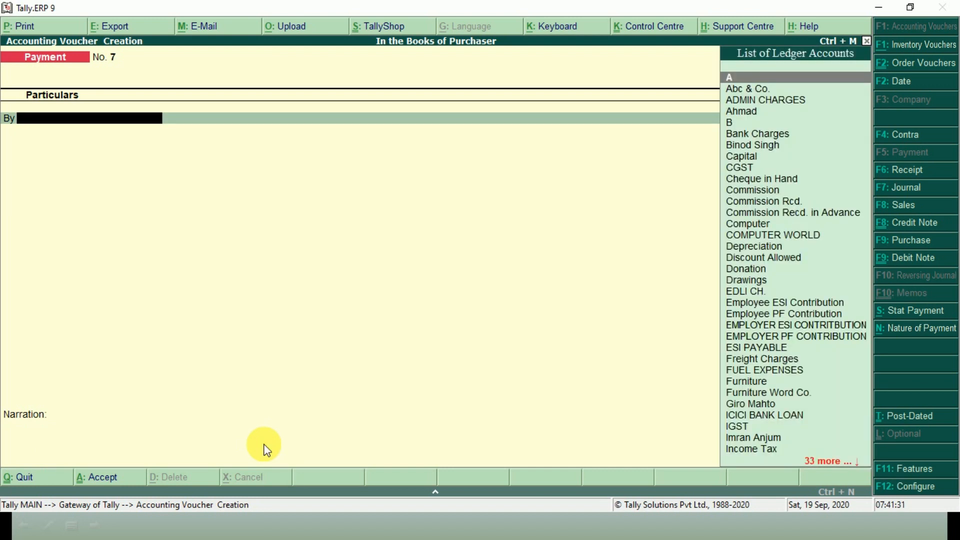
pyautogui.press('Escape')
pyautogui.press('Return')
pyautogui.press('Escape')
pyautogui.press('Escape')
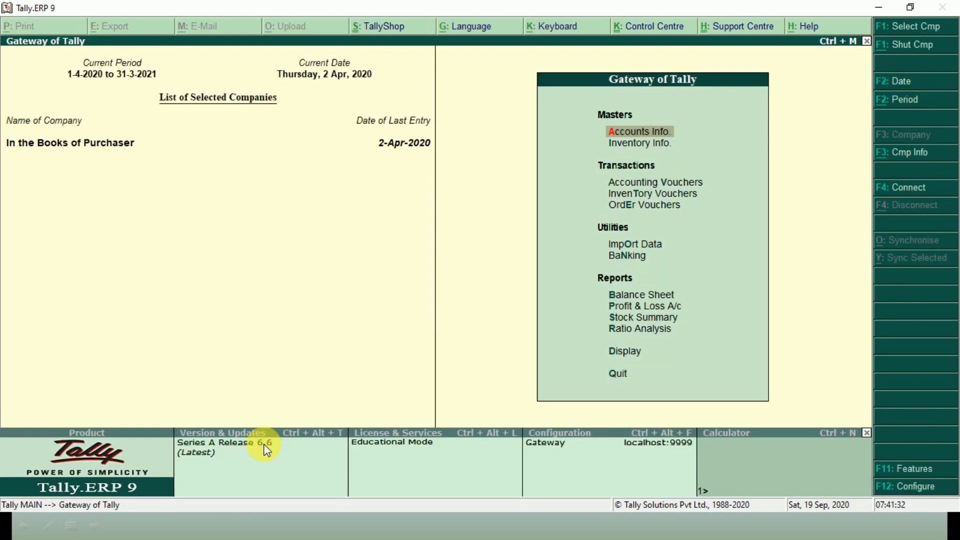
# Check the payment and closing balance in the purchaser's COMPUTER WORLD ledger.
pyautogui.write('dalCOM')
pyautogui.press('Down')
pyautogui.press('Down')
pyautogui.press('Down')
pyautogui.press('Down')
pyautogui.press('Return')
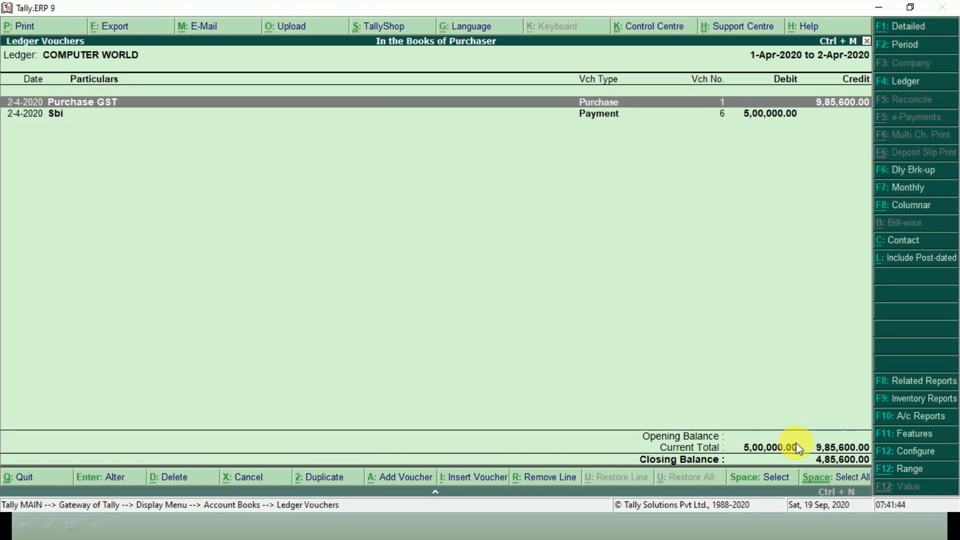
# Switch to the seller's books, close the Shafi Computer ledger report and return to the Gateway of Tally.
pyautogui.hotkey('alt', 'Tab')
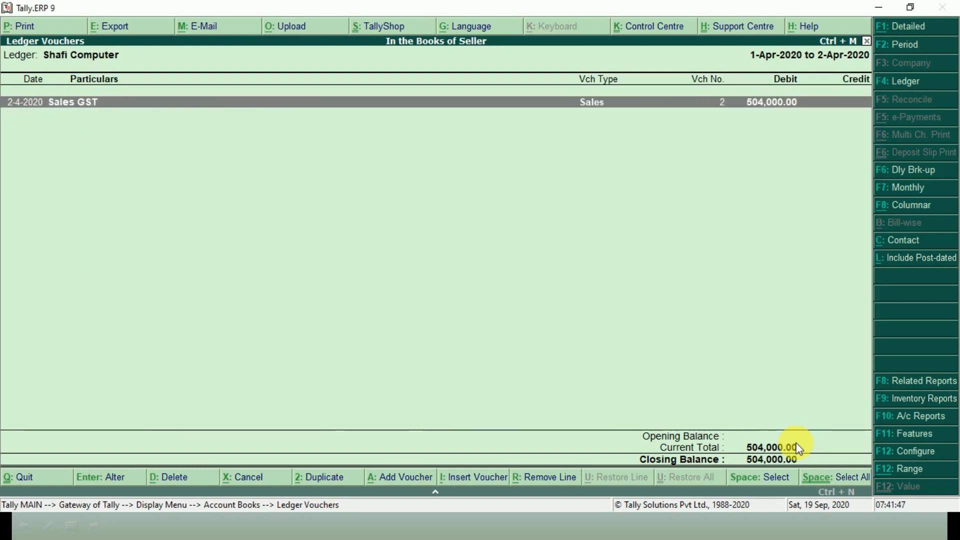
pyautogui.press('Escape')
pyautogui.press('Escape')
pyautogui.press('Escape')
pyautogui.press('Escape')
pyautogui.press('Escape')
pyautogui.press('Escape')
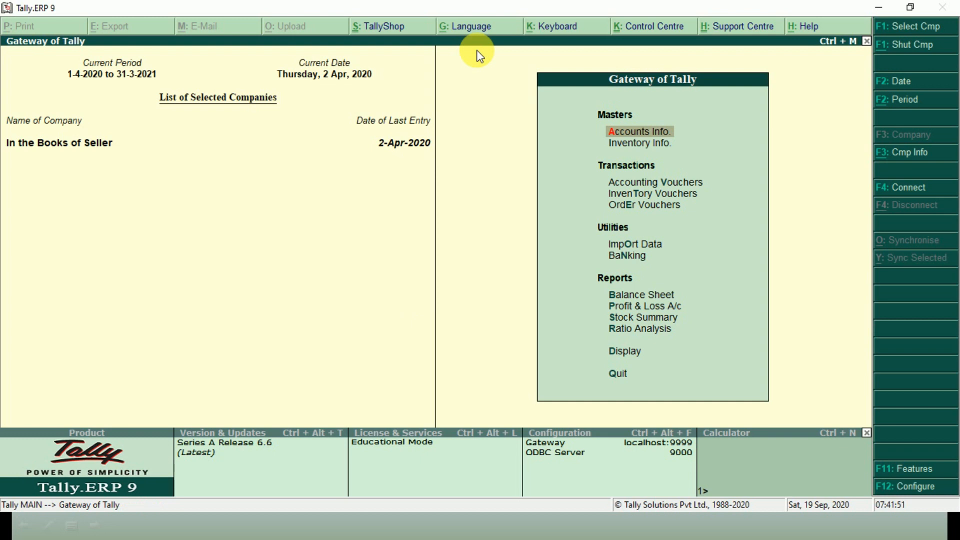
# Start a Receipt voucher in the seller's books and credit Shafi Computer with 500,000.00.
pyautogui.press('v')
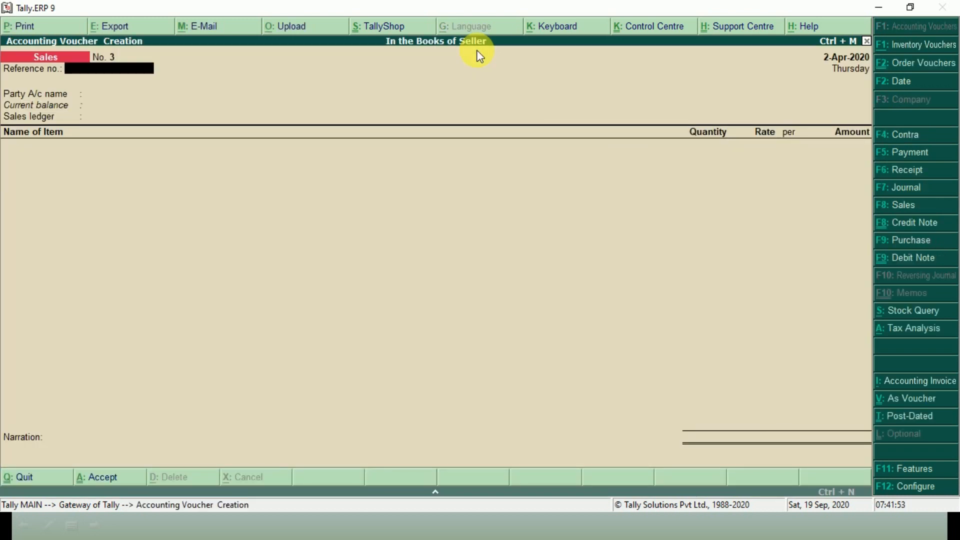
pyautogui.press('F6')
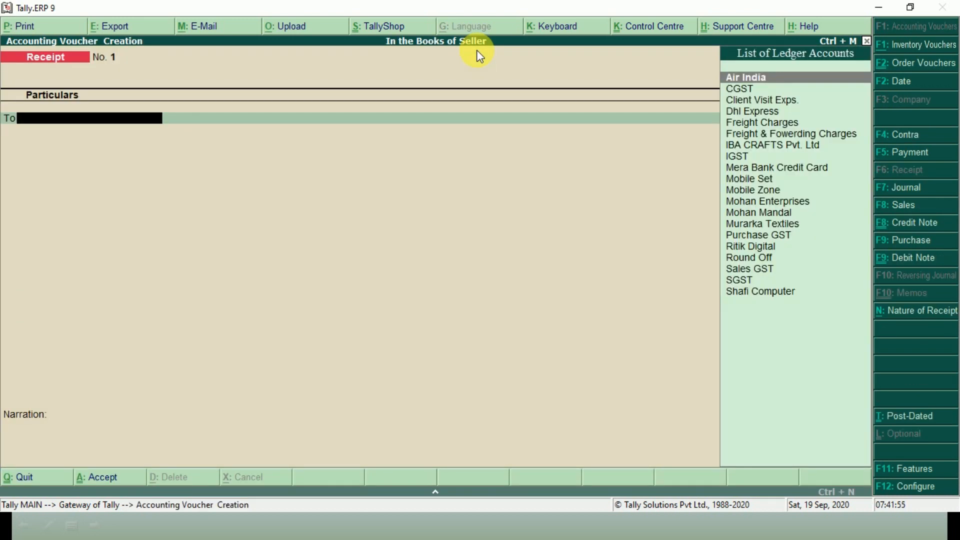
pyautogui.write('SHAFI')
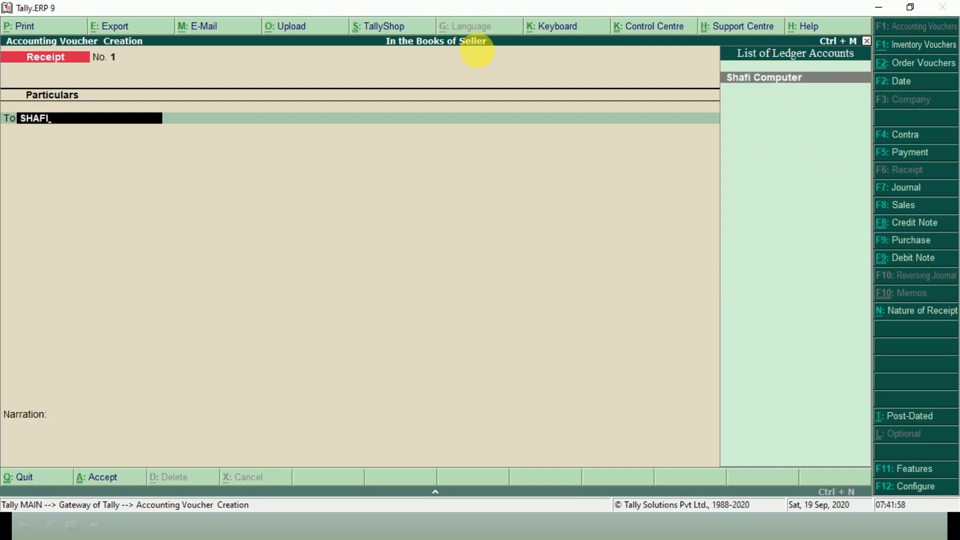
pyautogui.press('Return')
pyautogui.write('500000')
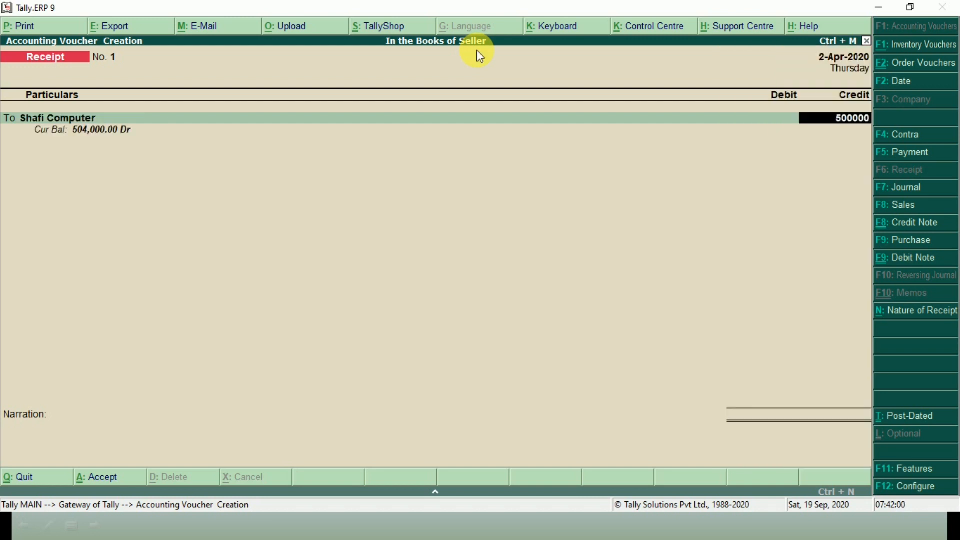
pyautogui.press('Return')
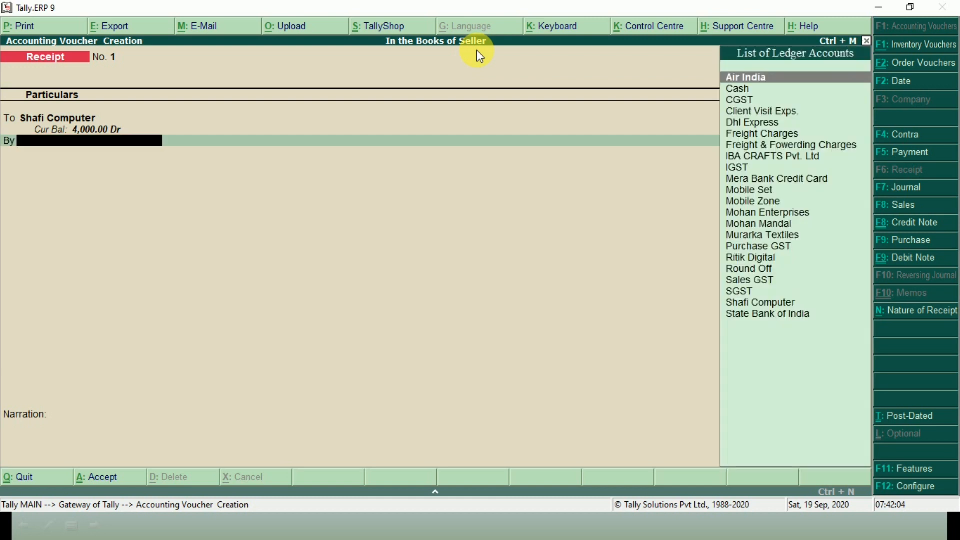
# Debit State Bank of India with the full 500,000.00 on the receipt voucher.
pyautogui.write('SI')
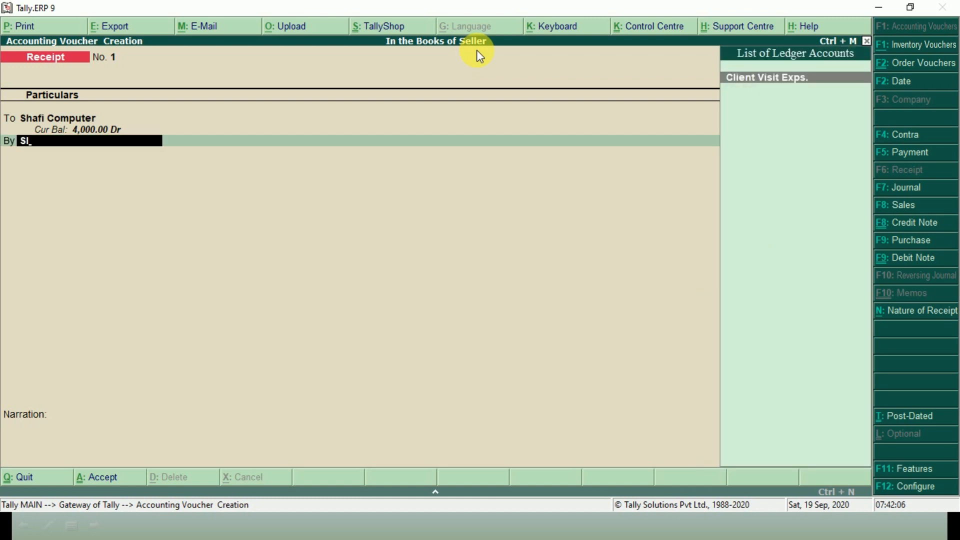
pyautogui.press('BackSpace')
pyautogui.press('BackSpace')
pyautogui.write('BANK')
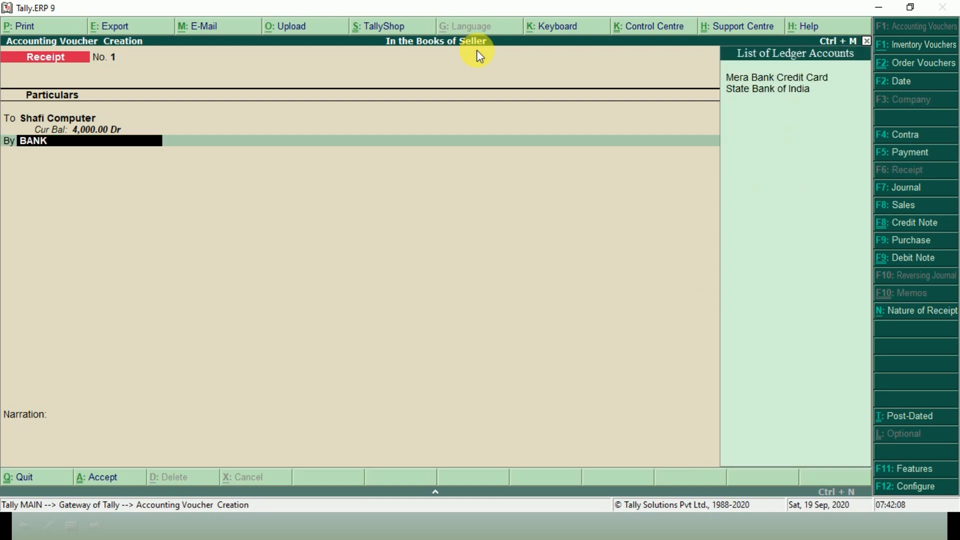
pyautogui.press('Down')
pyautogui.press('Return')
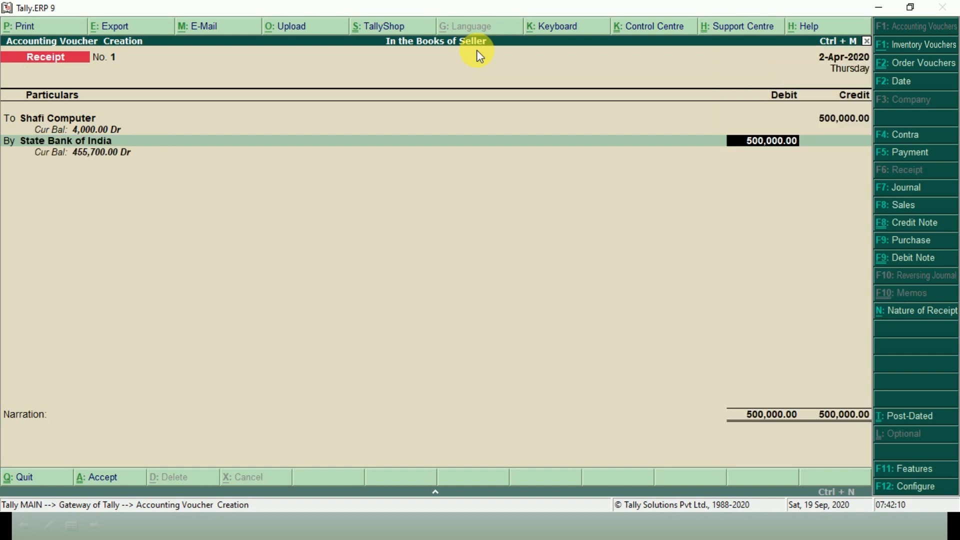
pyautogui.press('Return')
# Allocate the bank receipt as Cheque/DD dated 2-Apr-2020 without an instrument number, and submit the receipt voucher without a narration.
pyautogui.press('Return')
pyautogui.press('Return')
pyautogui.press('Return')
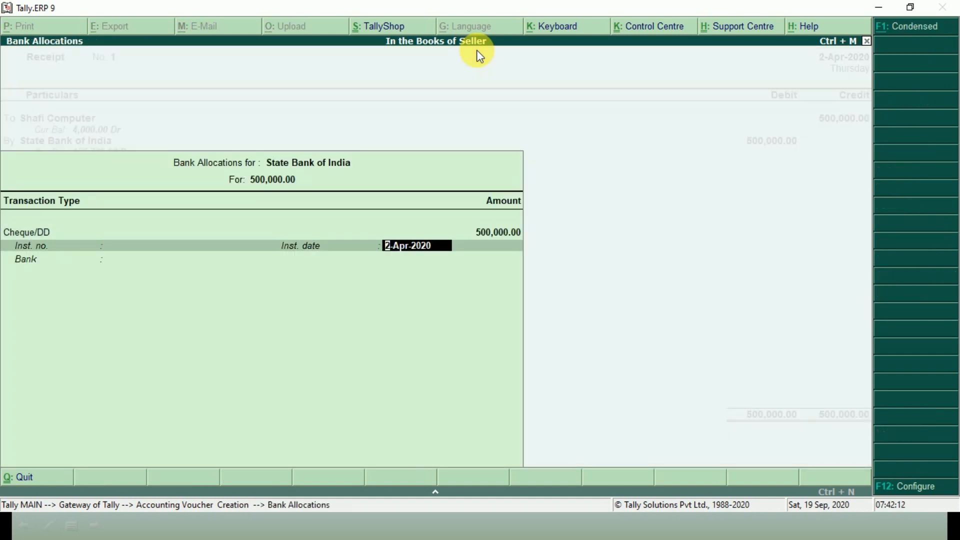
pyautogui.press('Return')
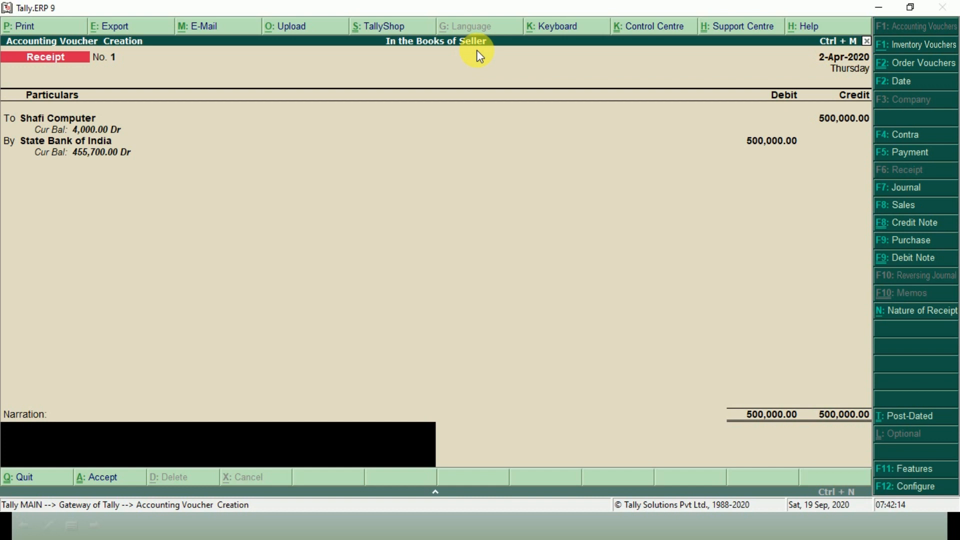
pyautogui.press('Return')
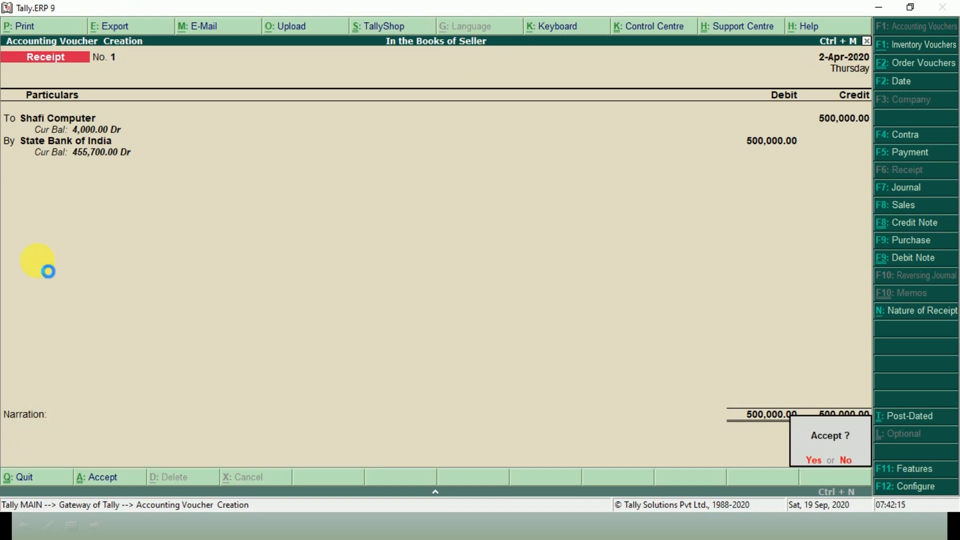